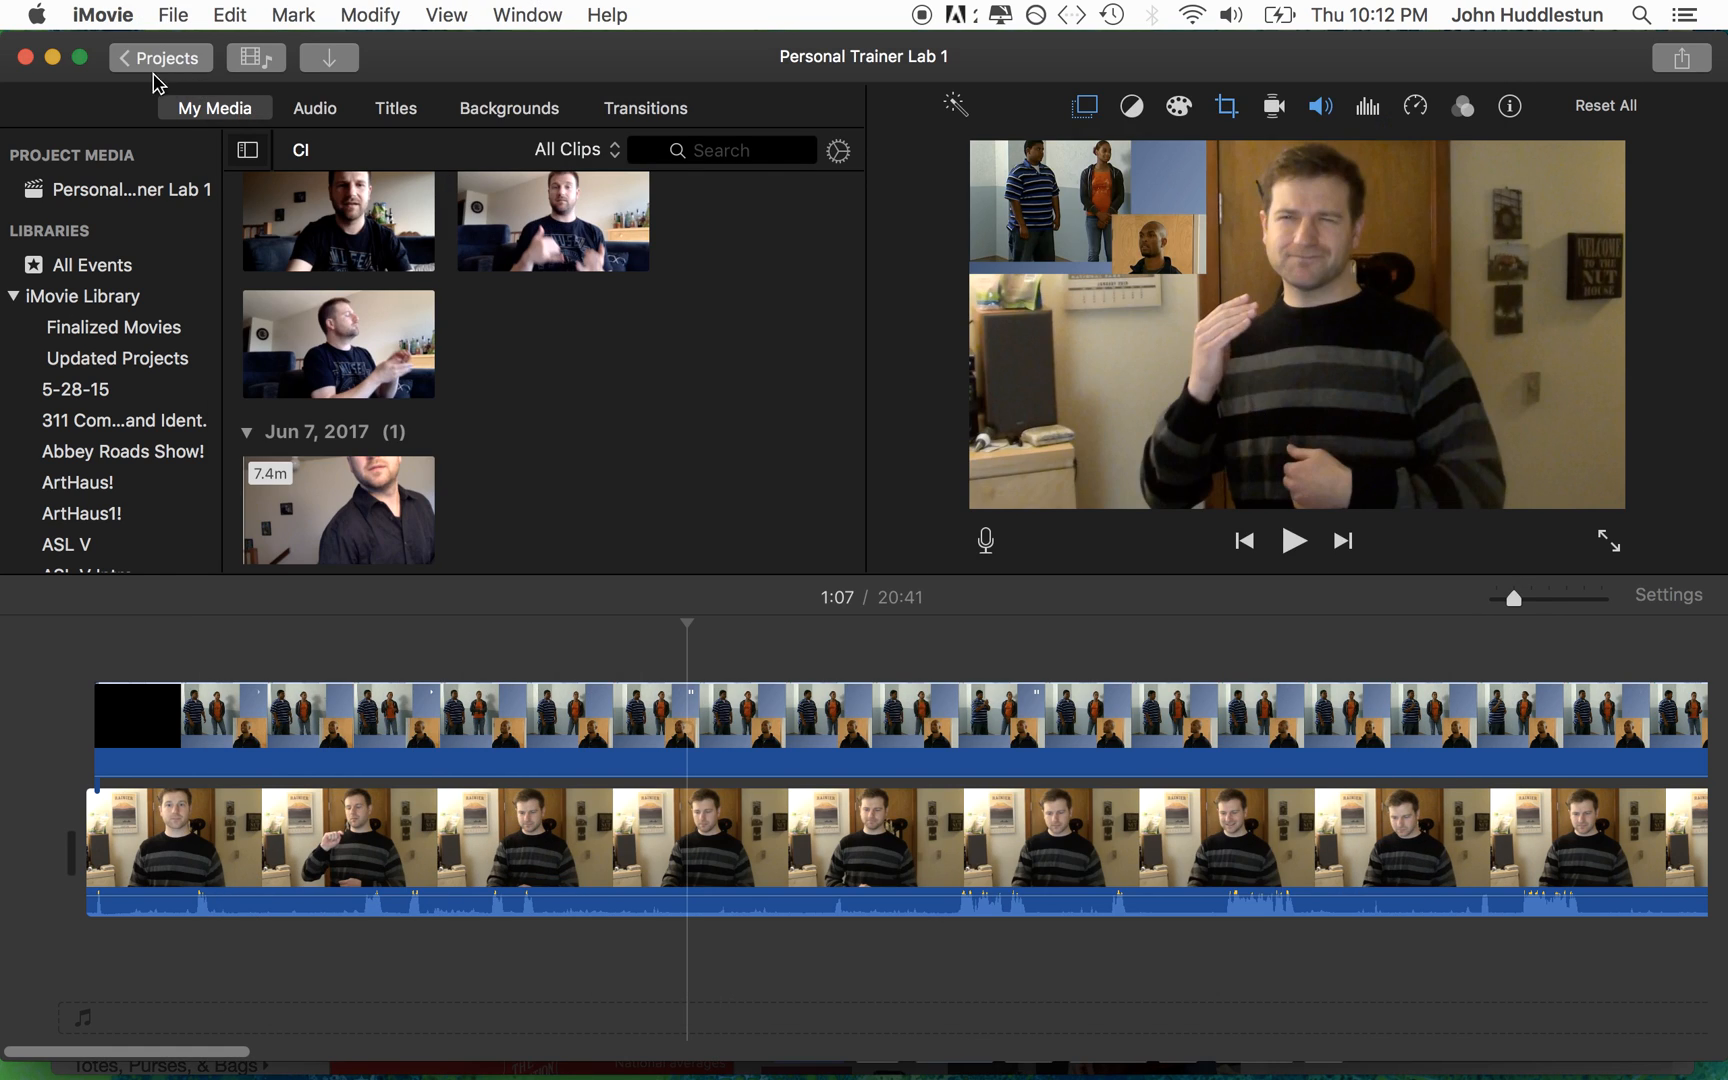
# Step: Create a new empty movie project
pyautogui.click(150, 69)
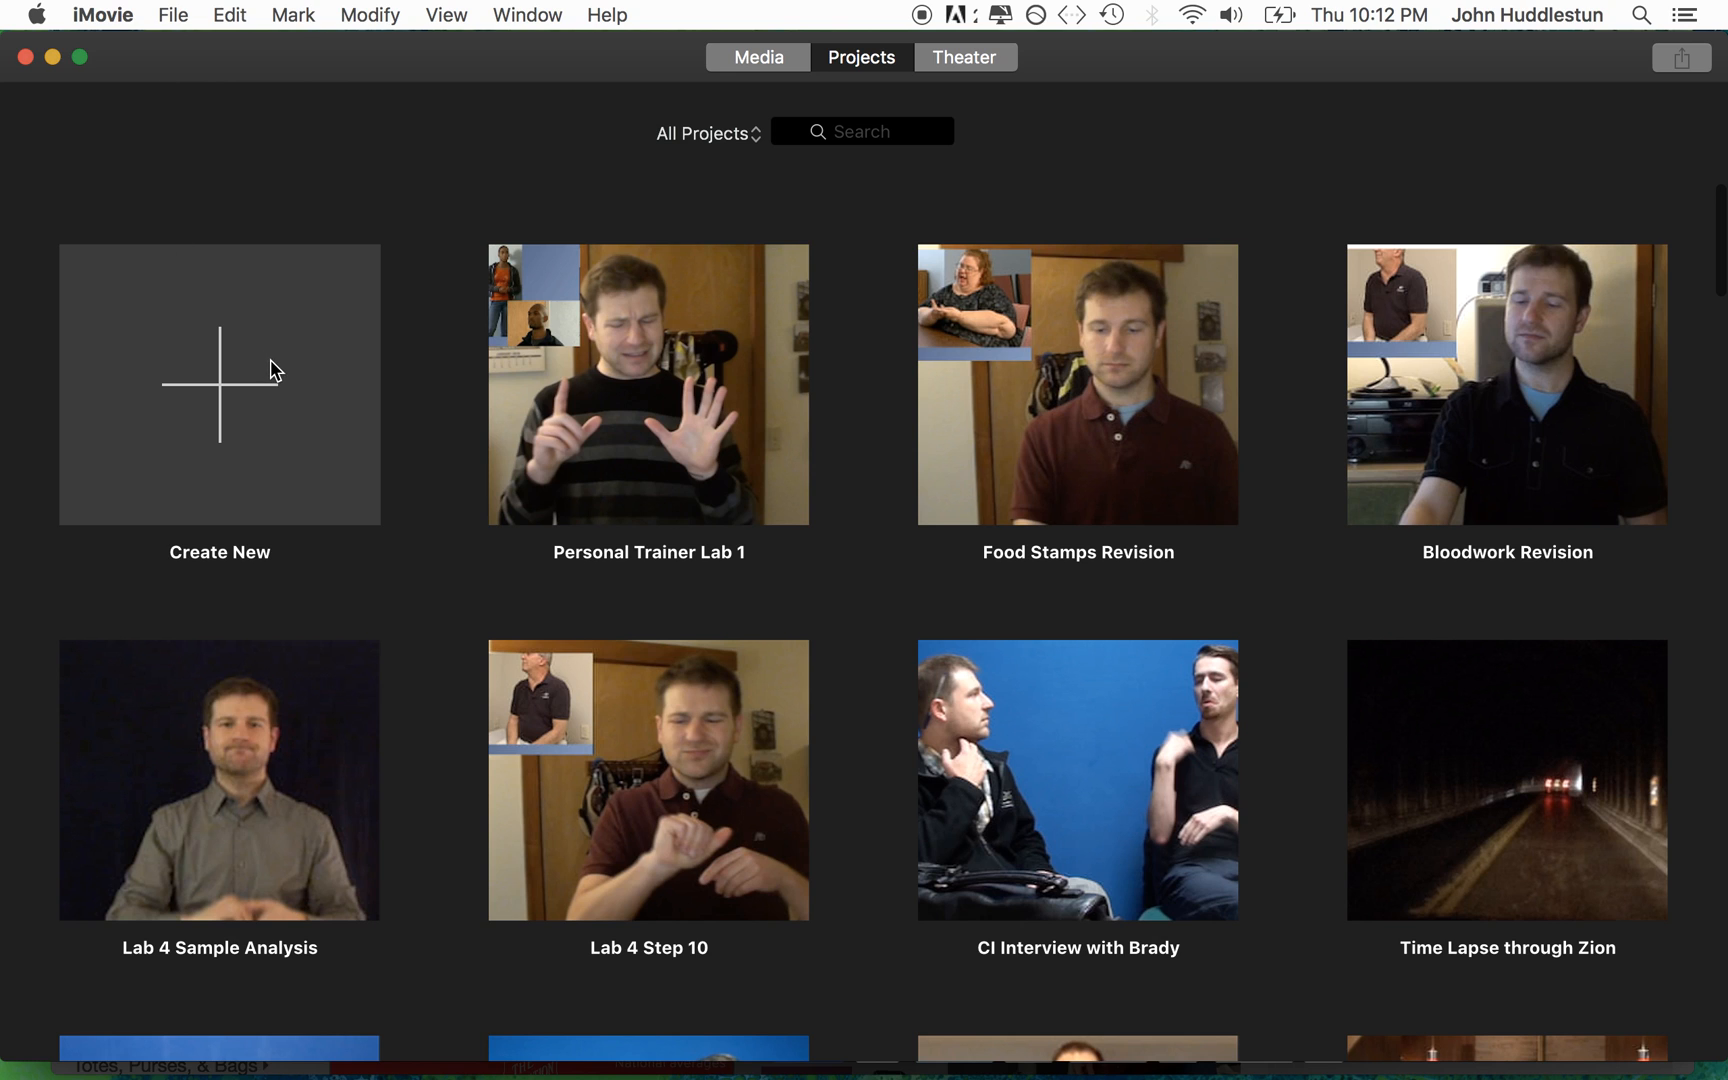
pyautogui.click(275, 370)
pyautogui.click(192, 525)
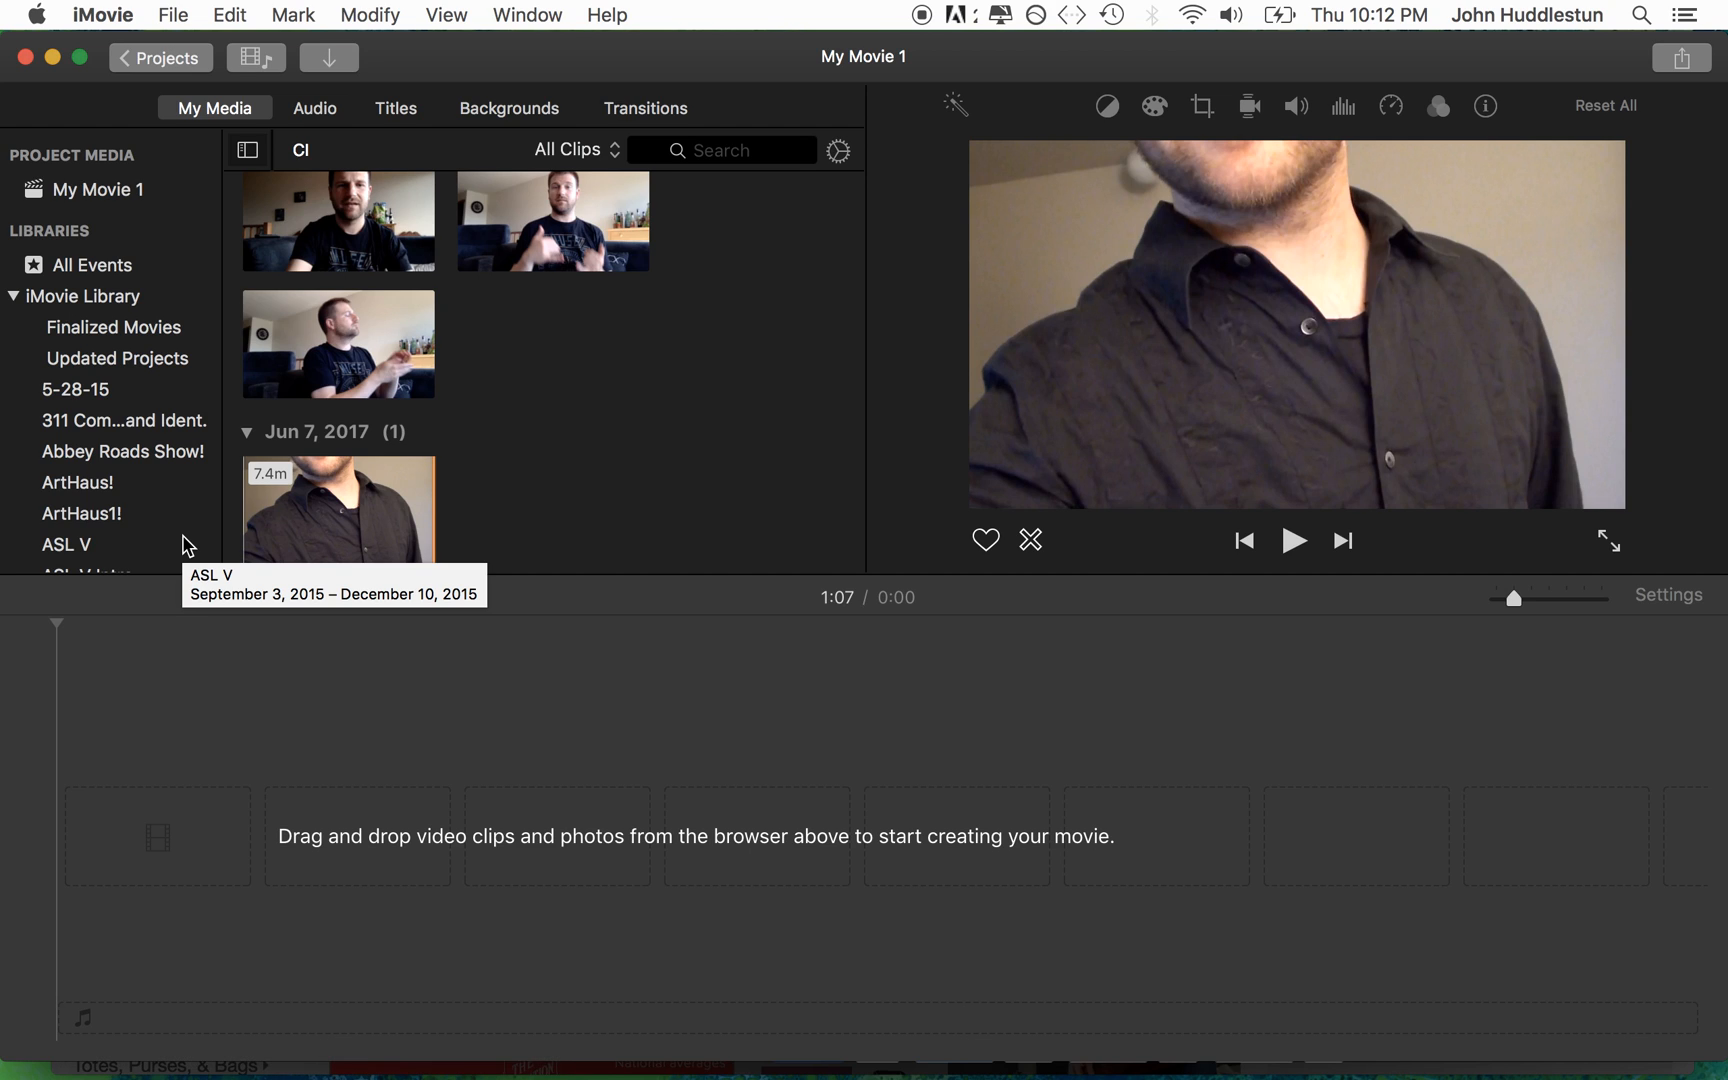
pyautogui.click(633, 880)
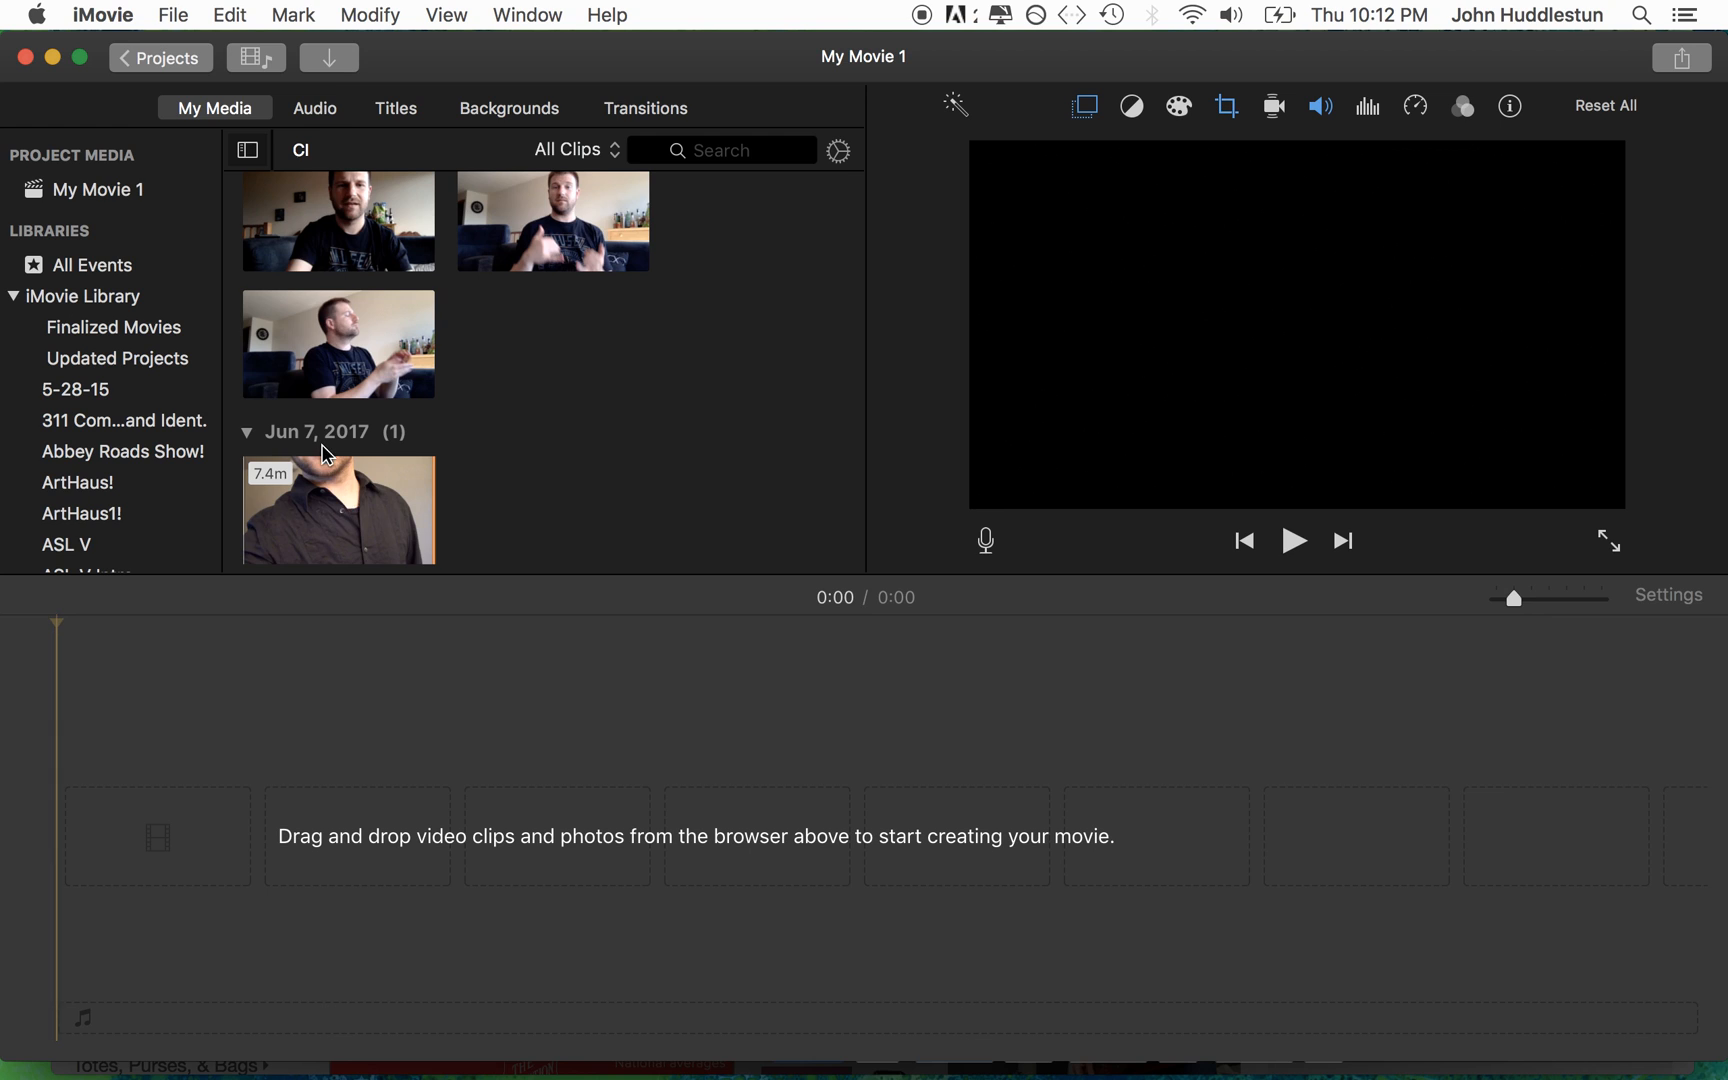
# Step: Import the 27.1-minute Personal Trainer QuickTime movie dated Feb 1, 2018 from the Desktop into the CI event
pyautogui.click(345, 63)
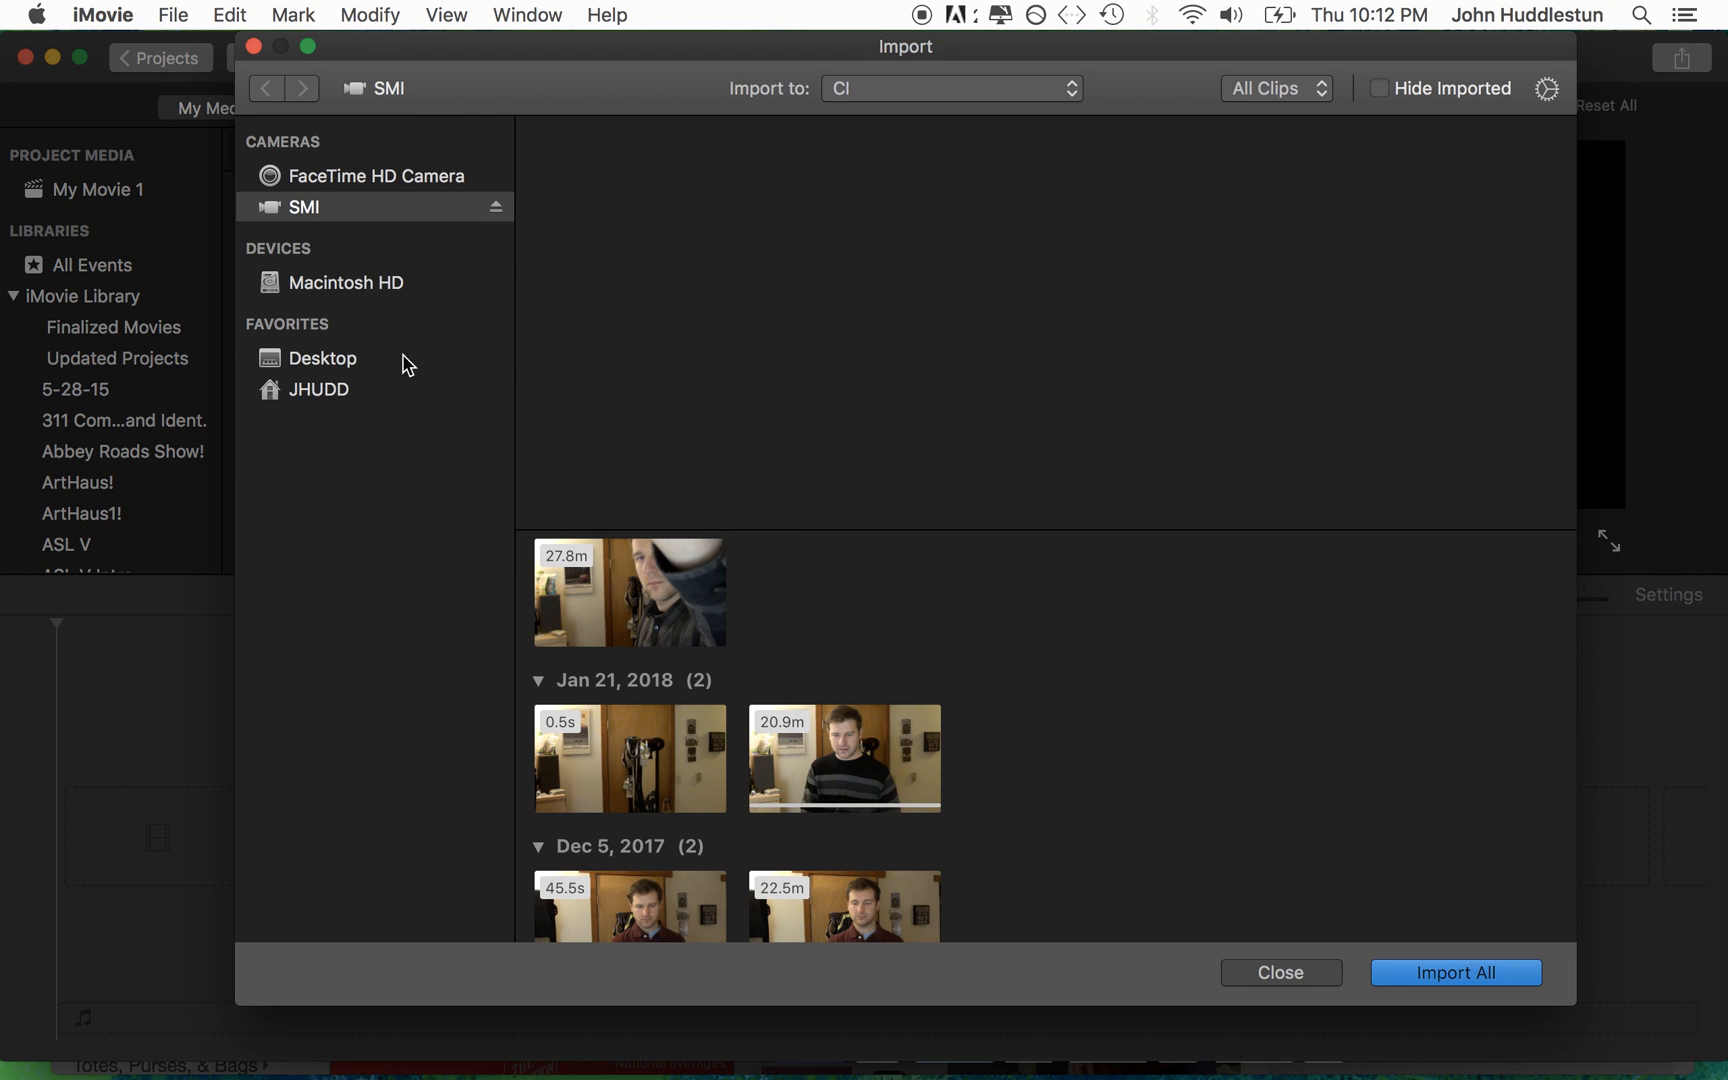
pyautogui.click(336, 368)
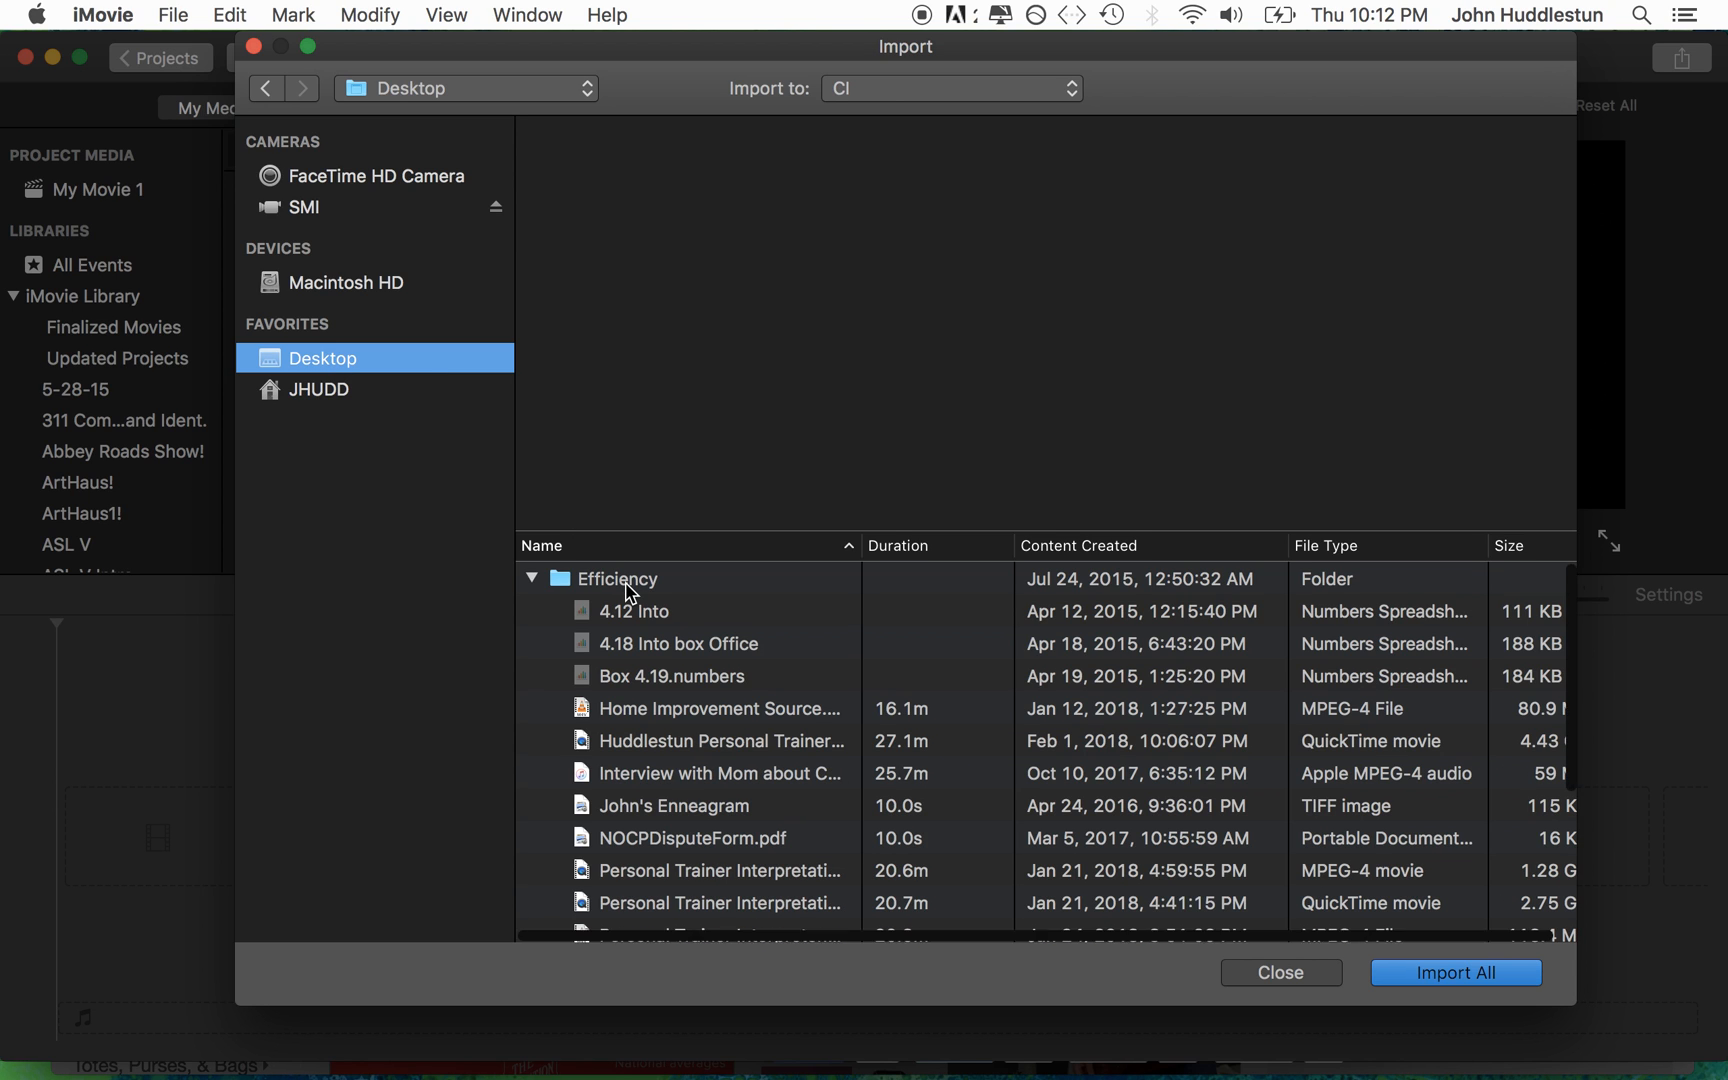
pyautogui.scroll(-1, 630, 593)
pyautogui.scroll(-2, 630, 593)
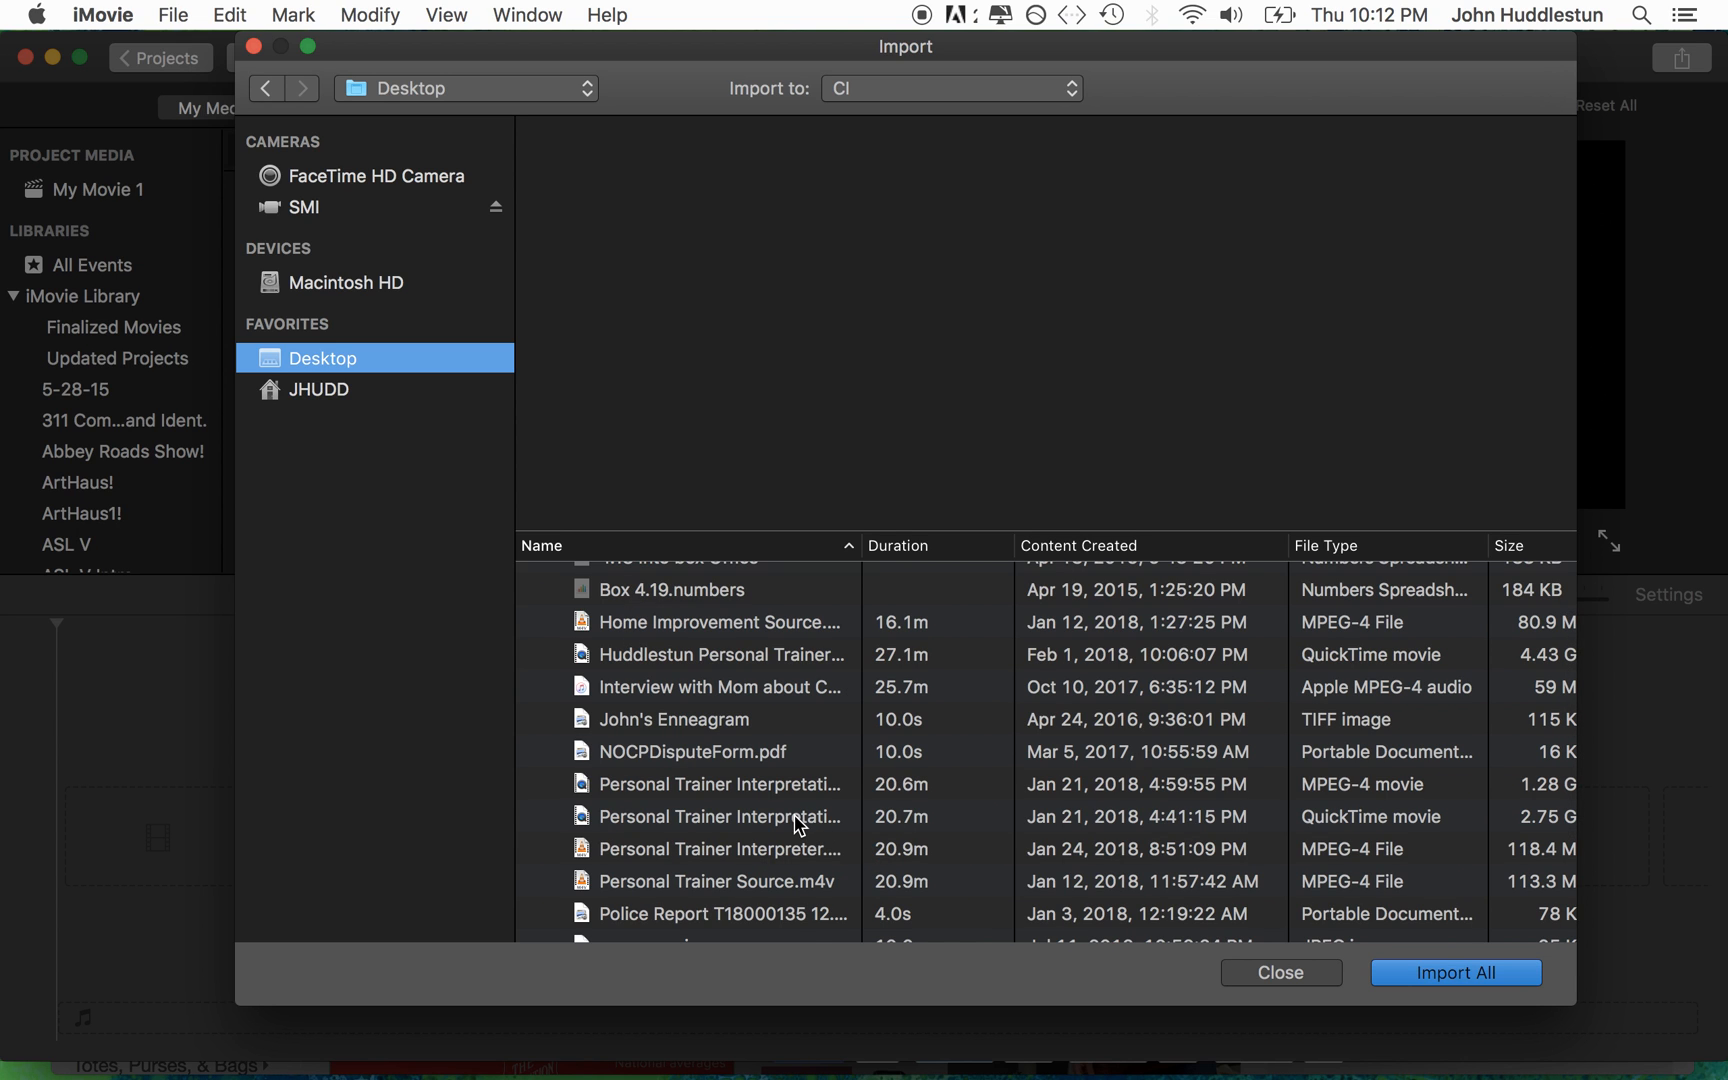
pyautogui.scroll(-2, 1095, 832)
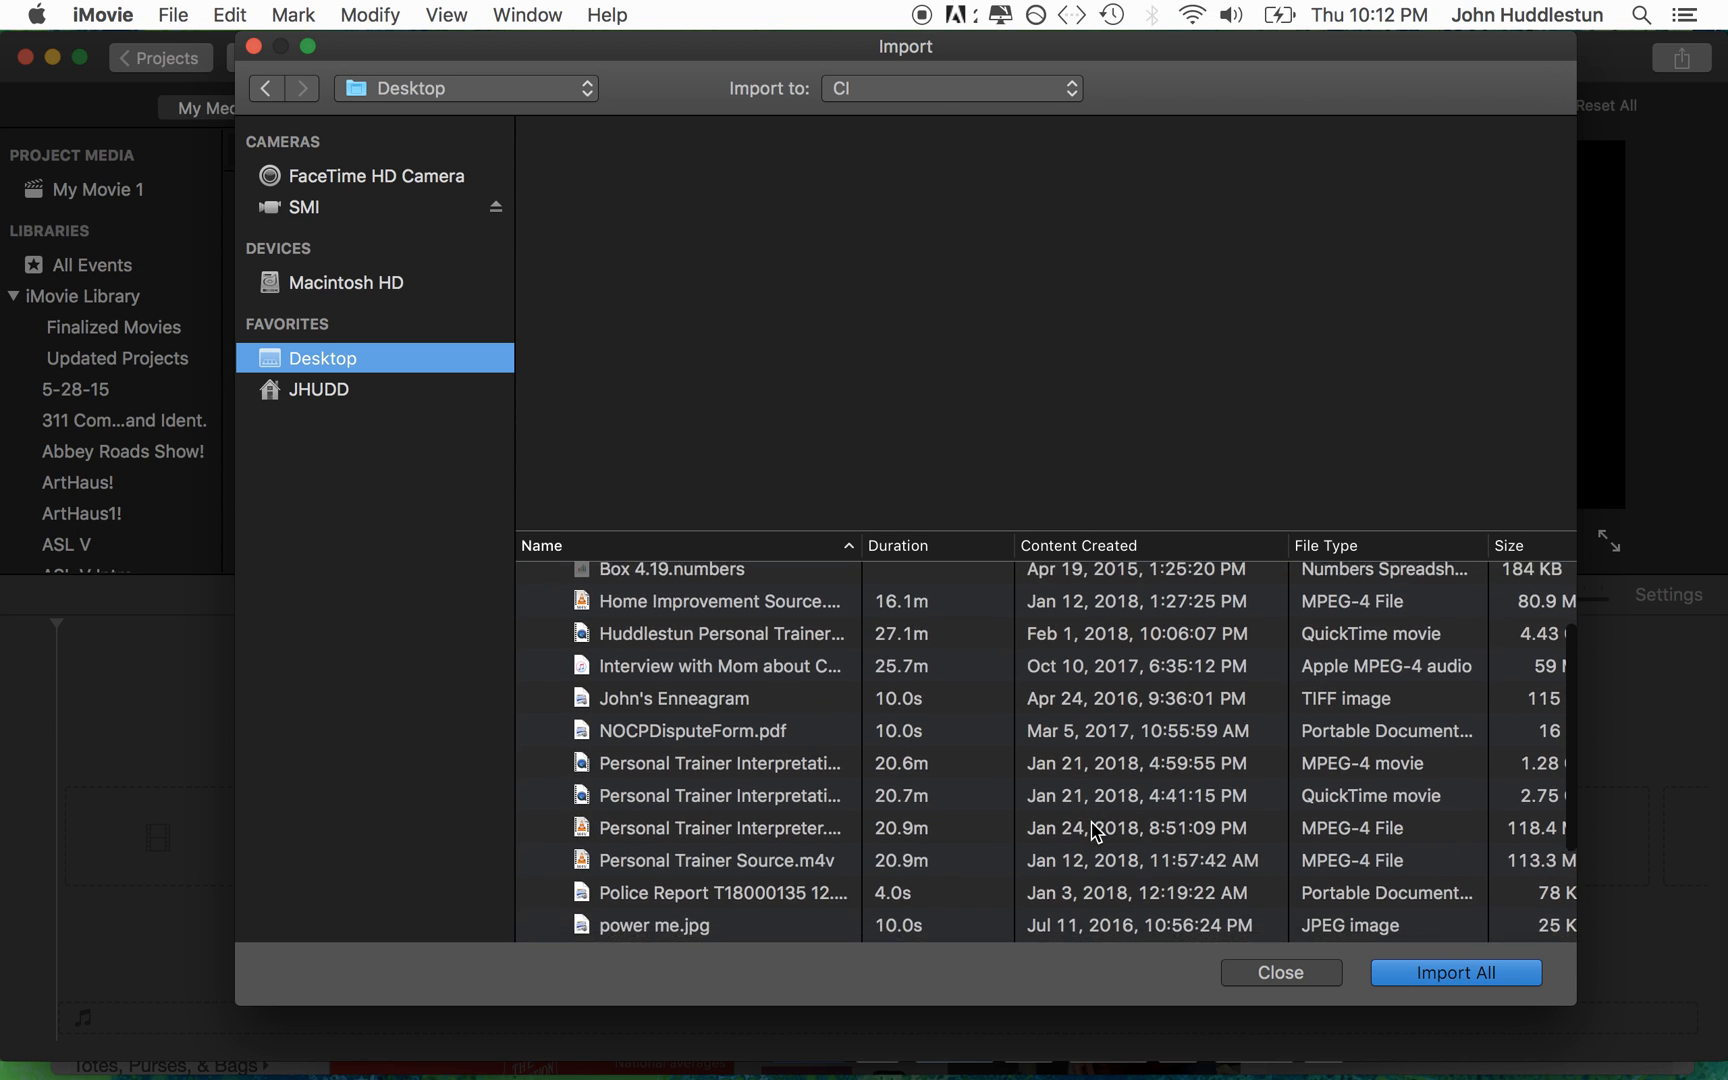
pyautogui.scroll(-2, 1097, 832)
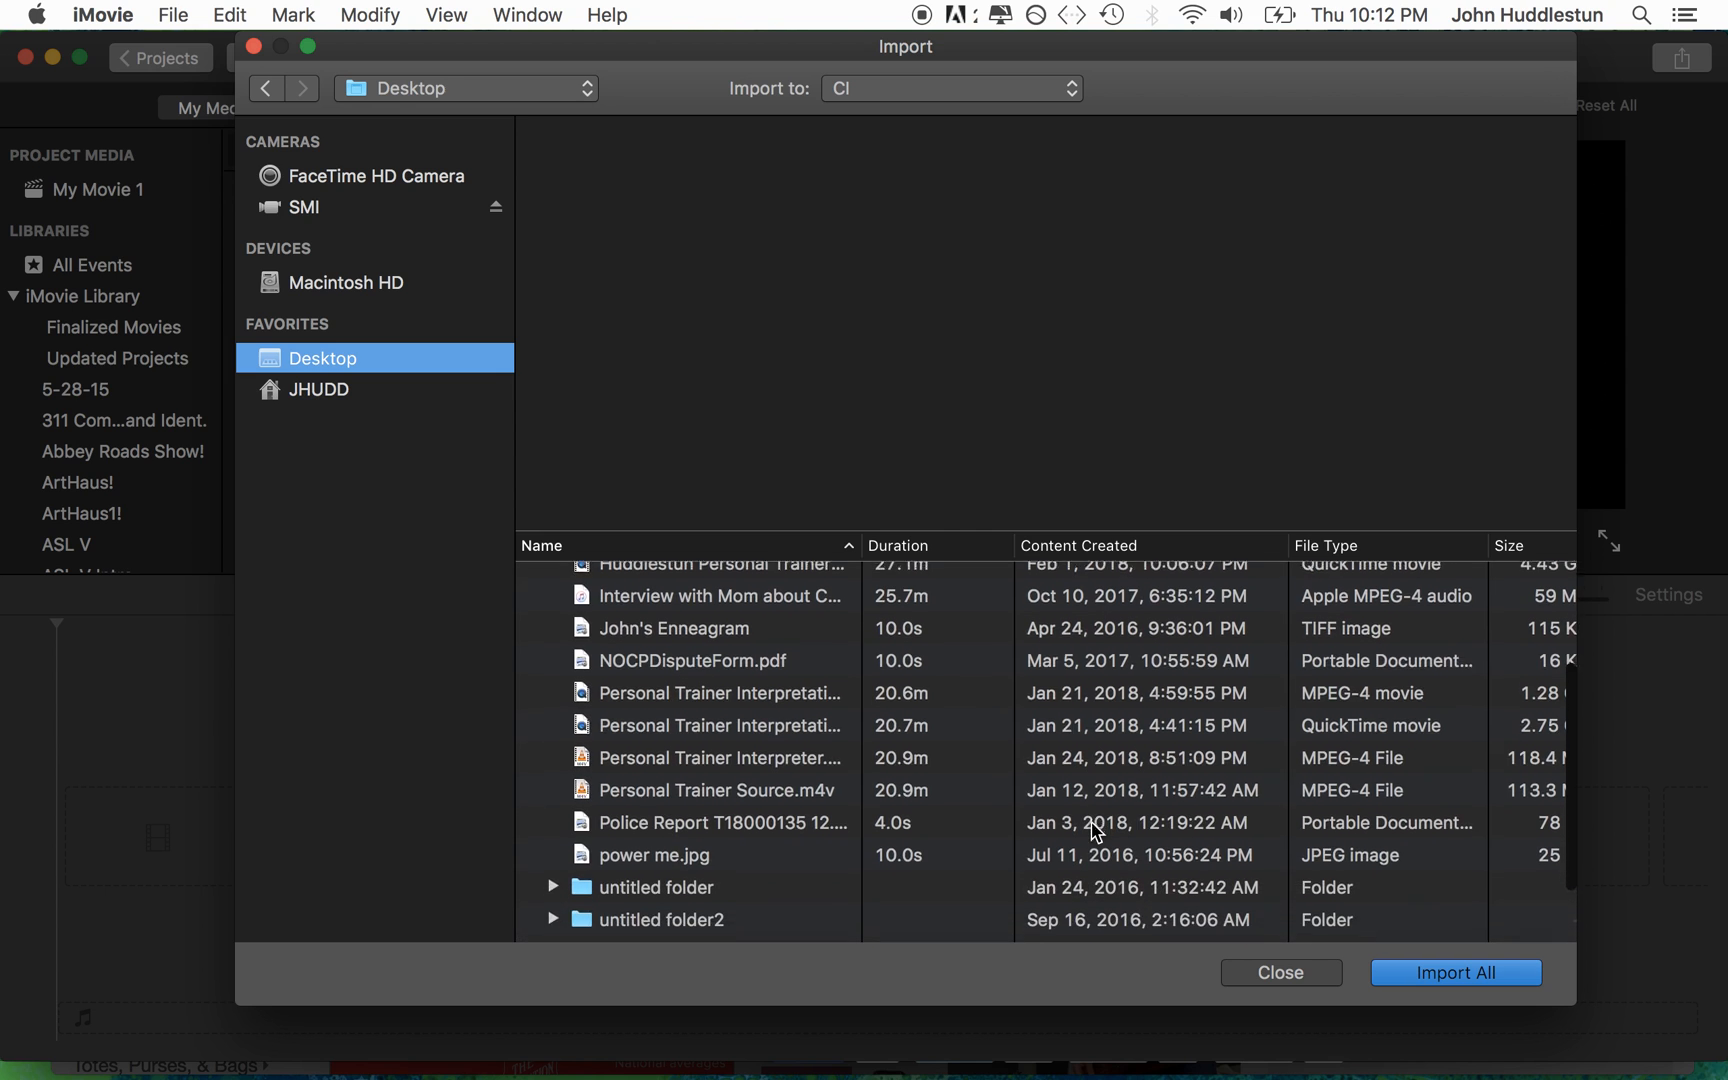
pyautogui.scroll(3, 1097, 832)
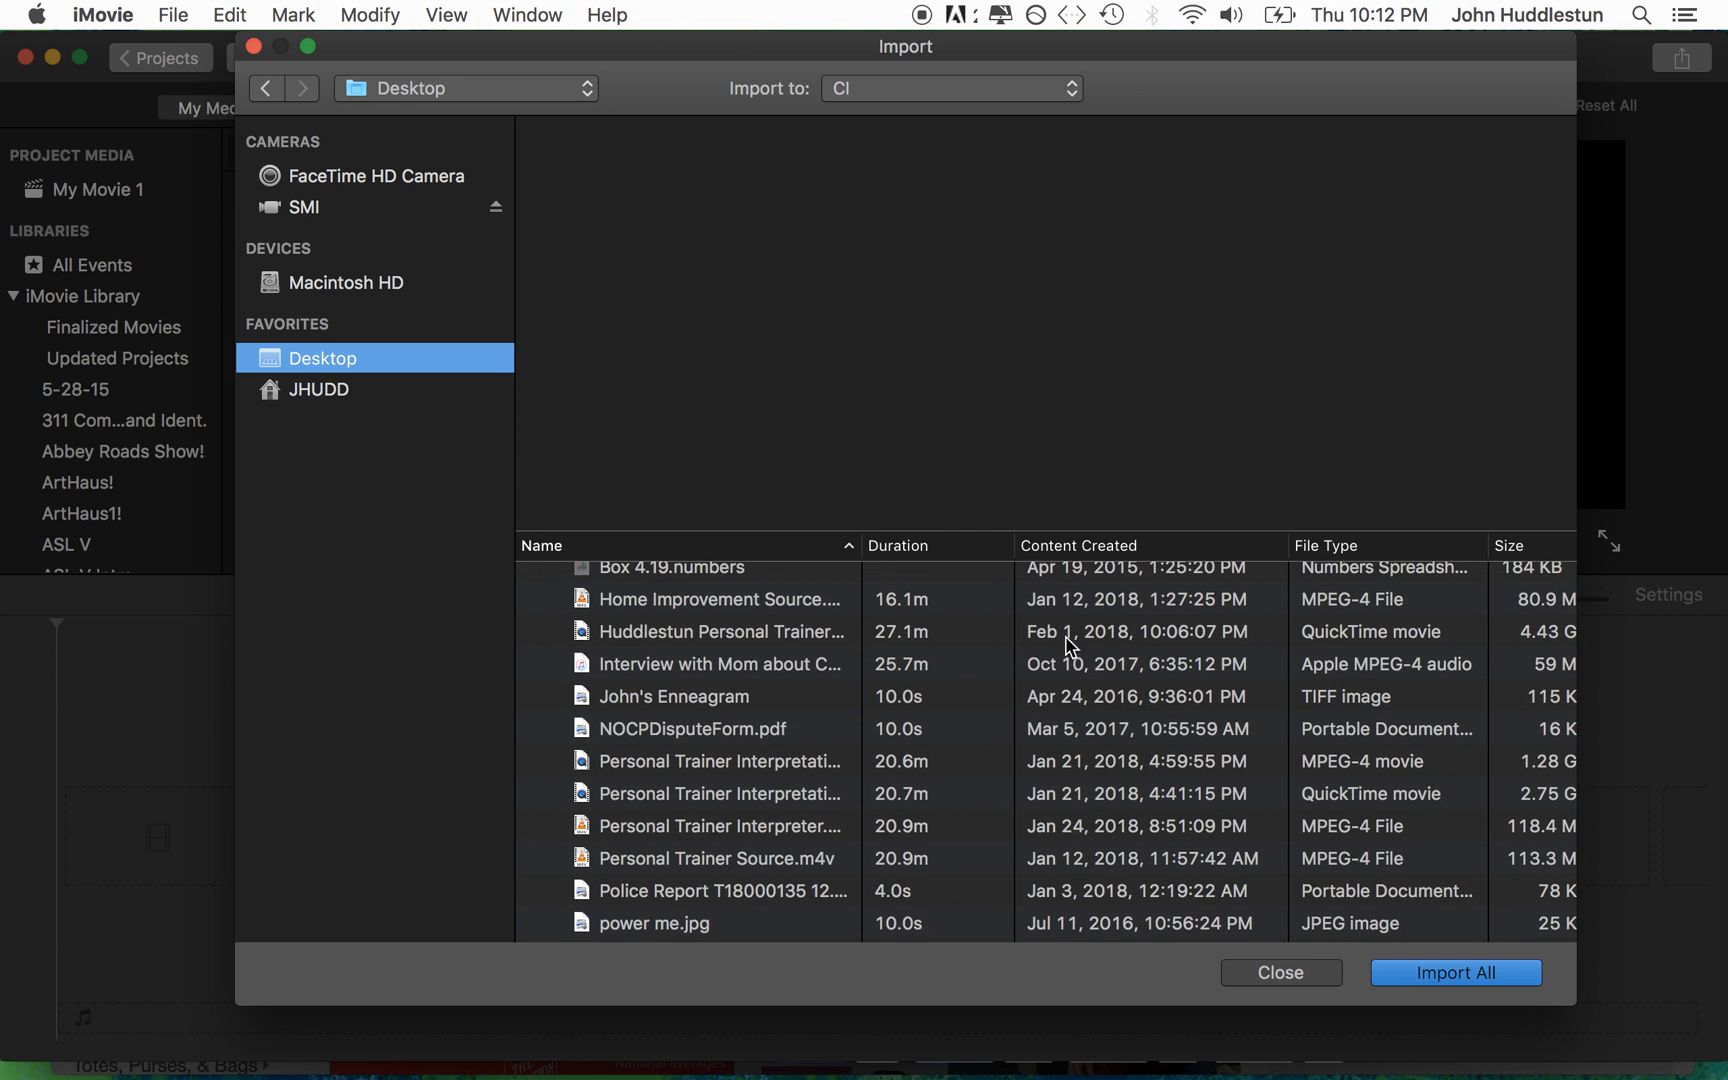
pyautogui.click(755, 632)
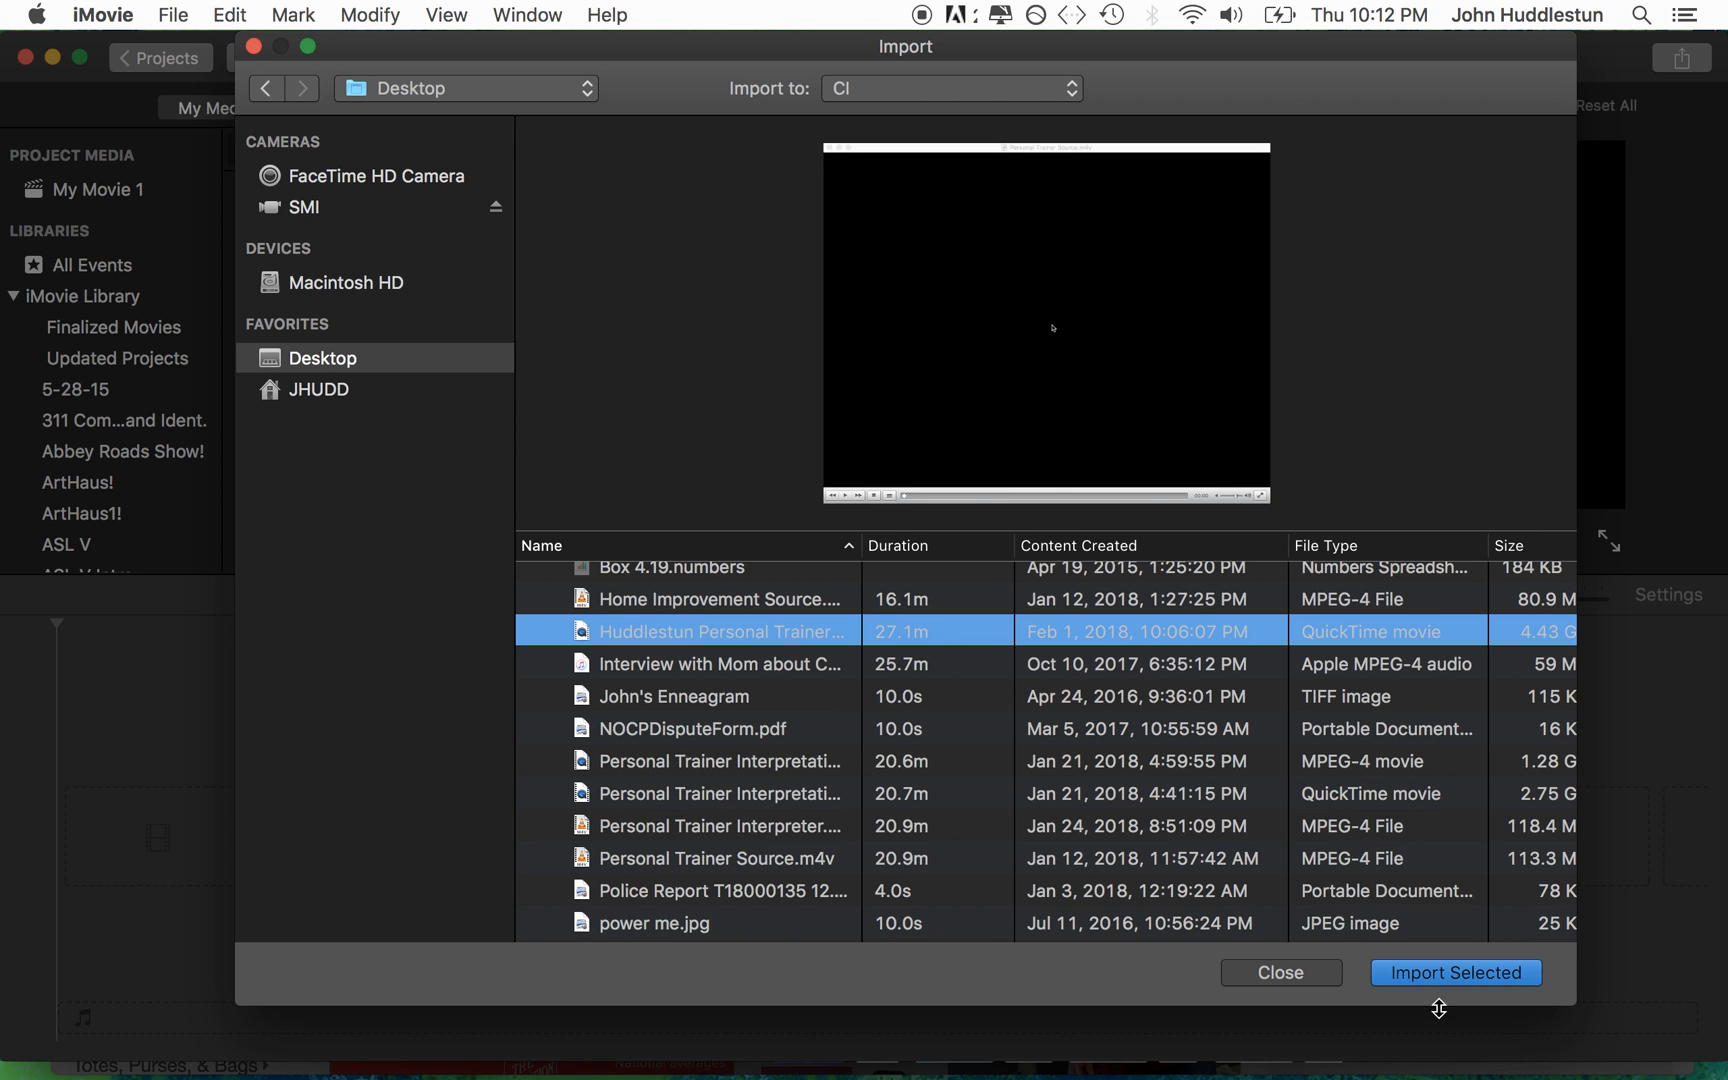
pyautogui.click(1456, 973)
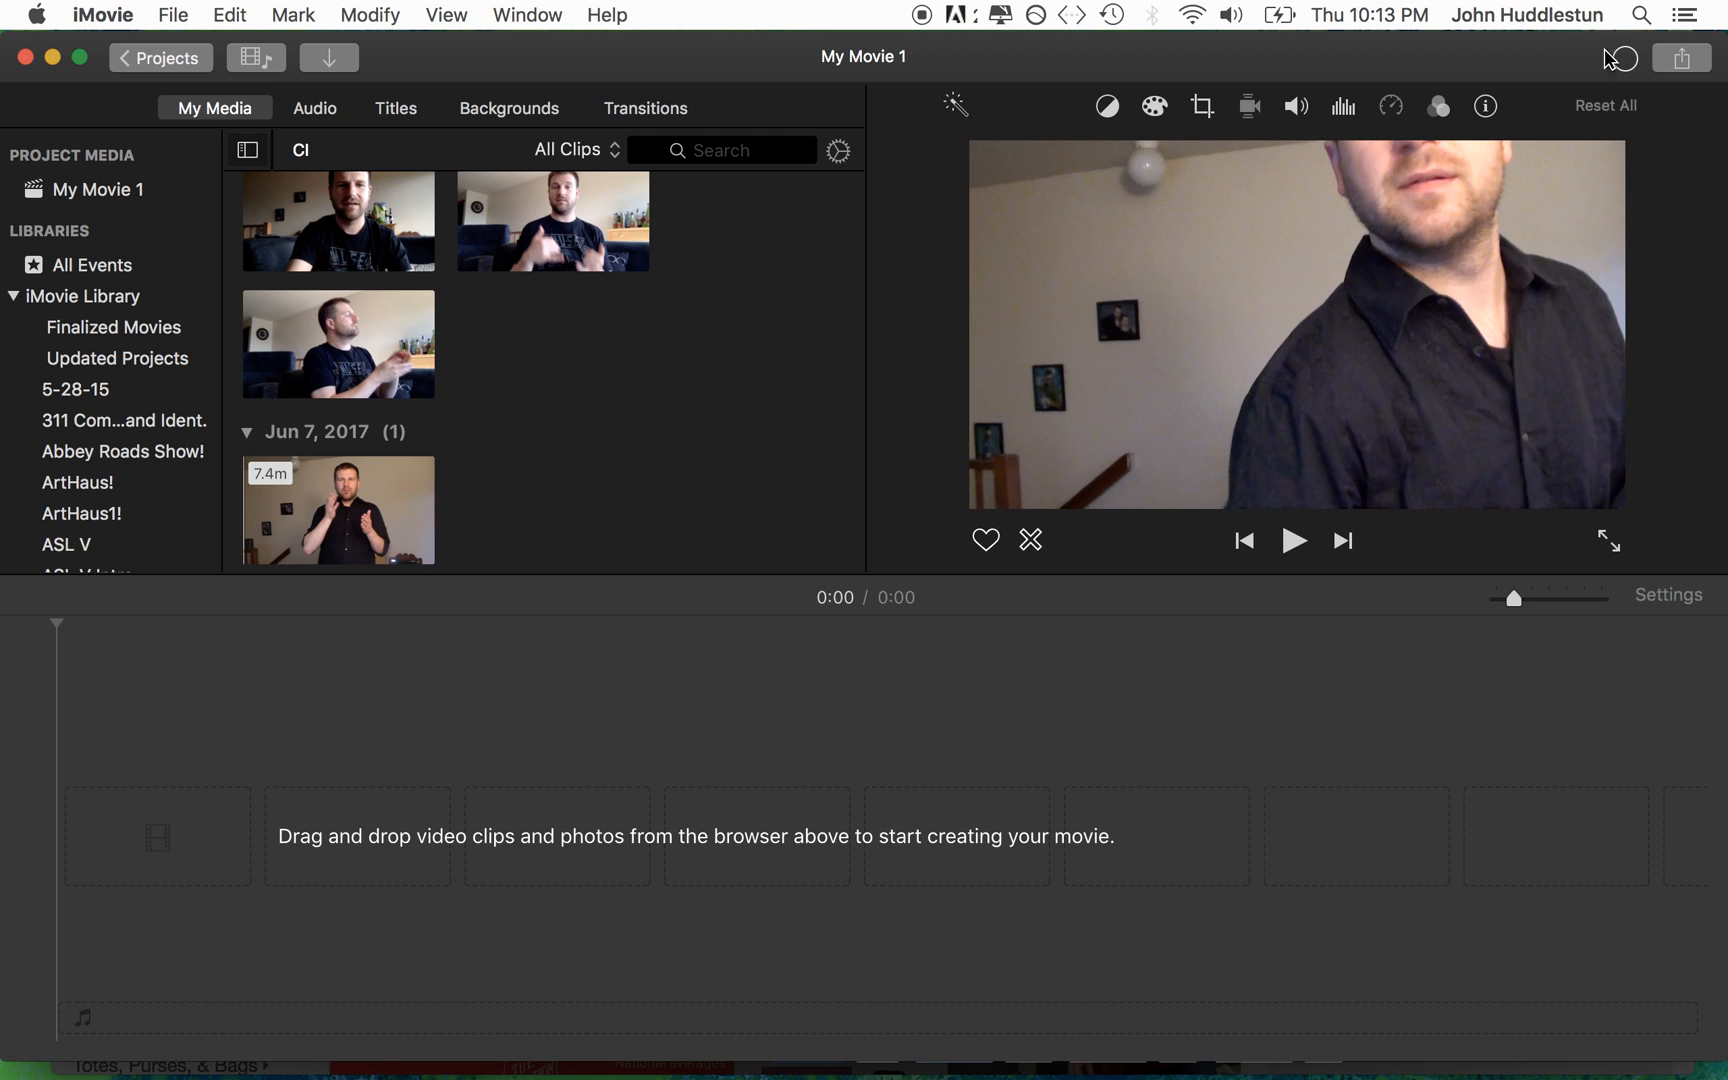
# Step: Import the 27.8-minute Feb 1, 2018 clip from the SMI camera into the CI event
pyautogui.click(329, 58)
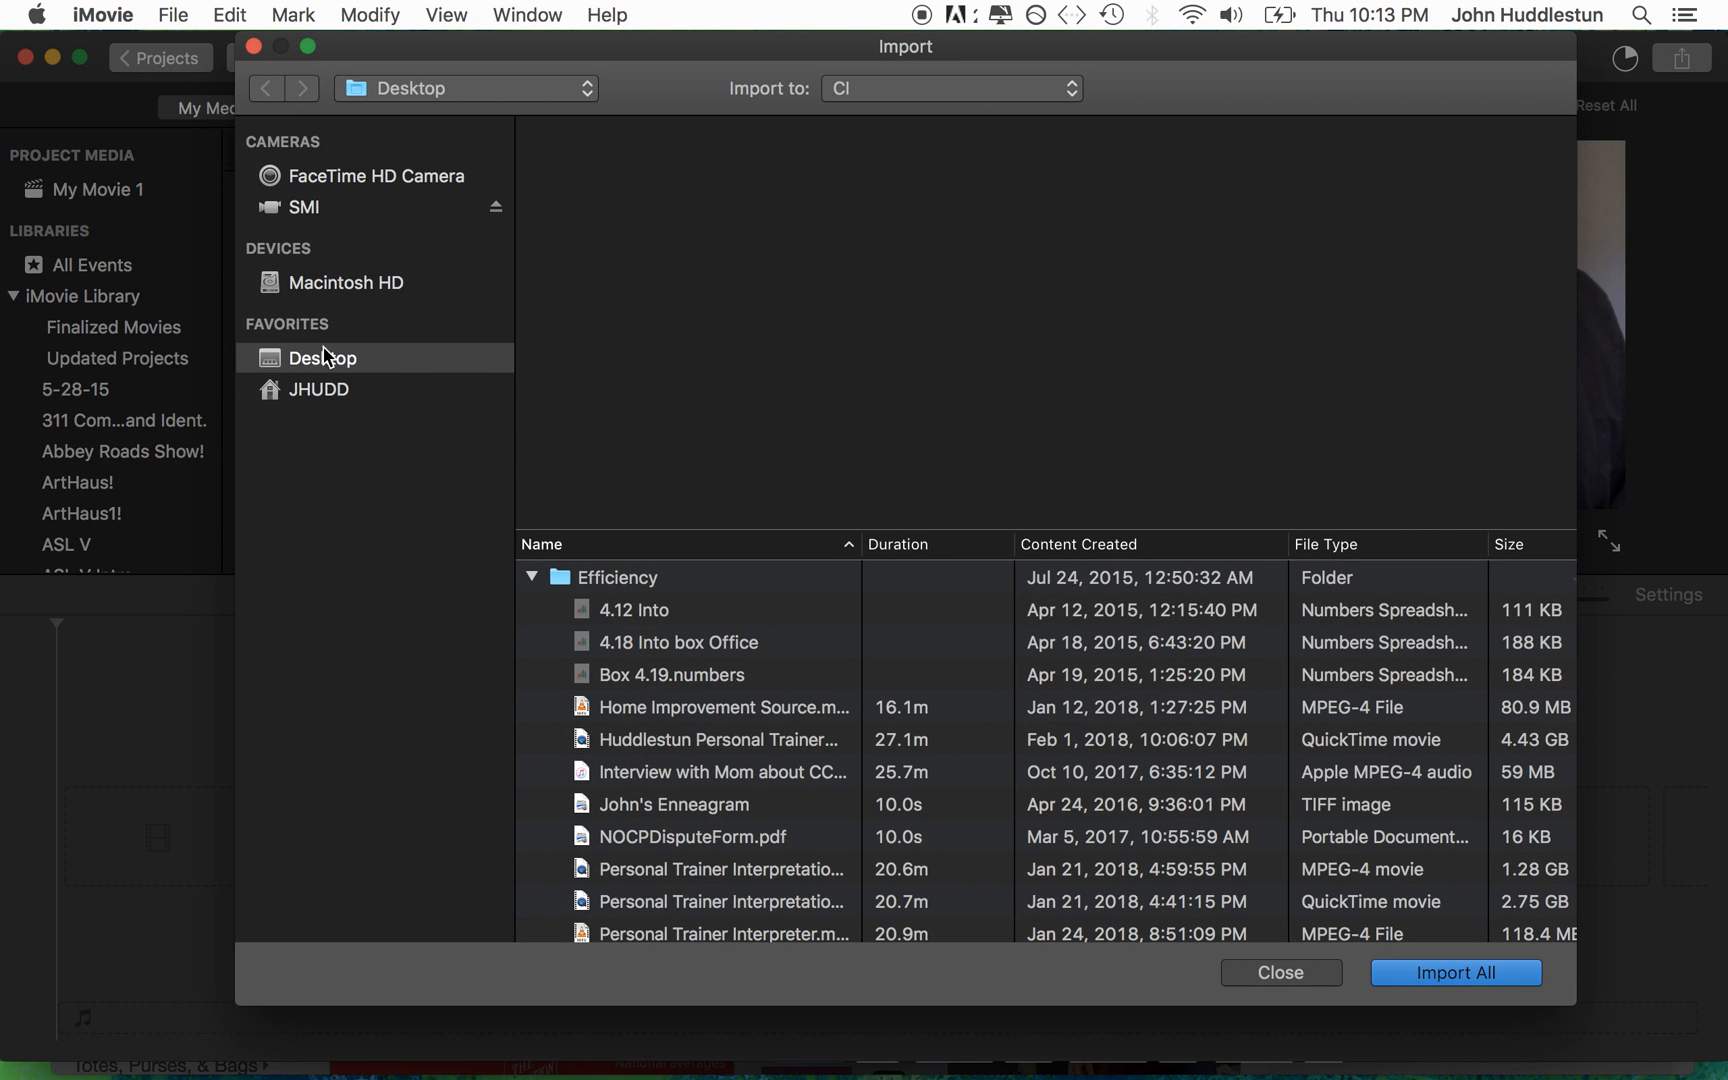
pyautogui.click(304, 207)
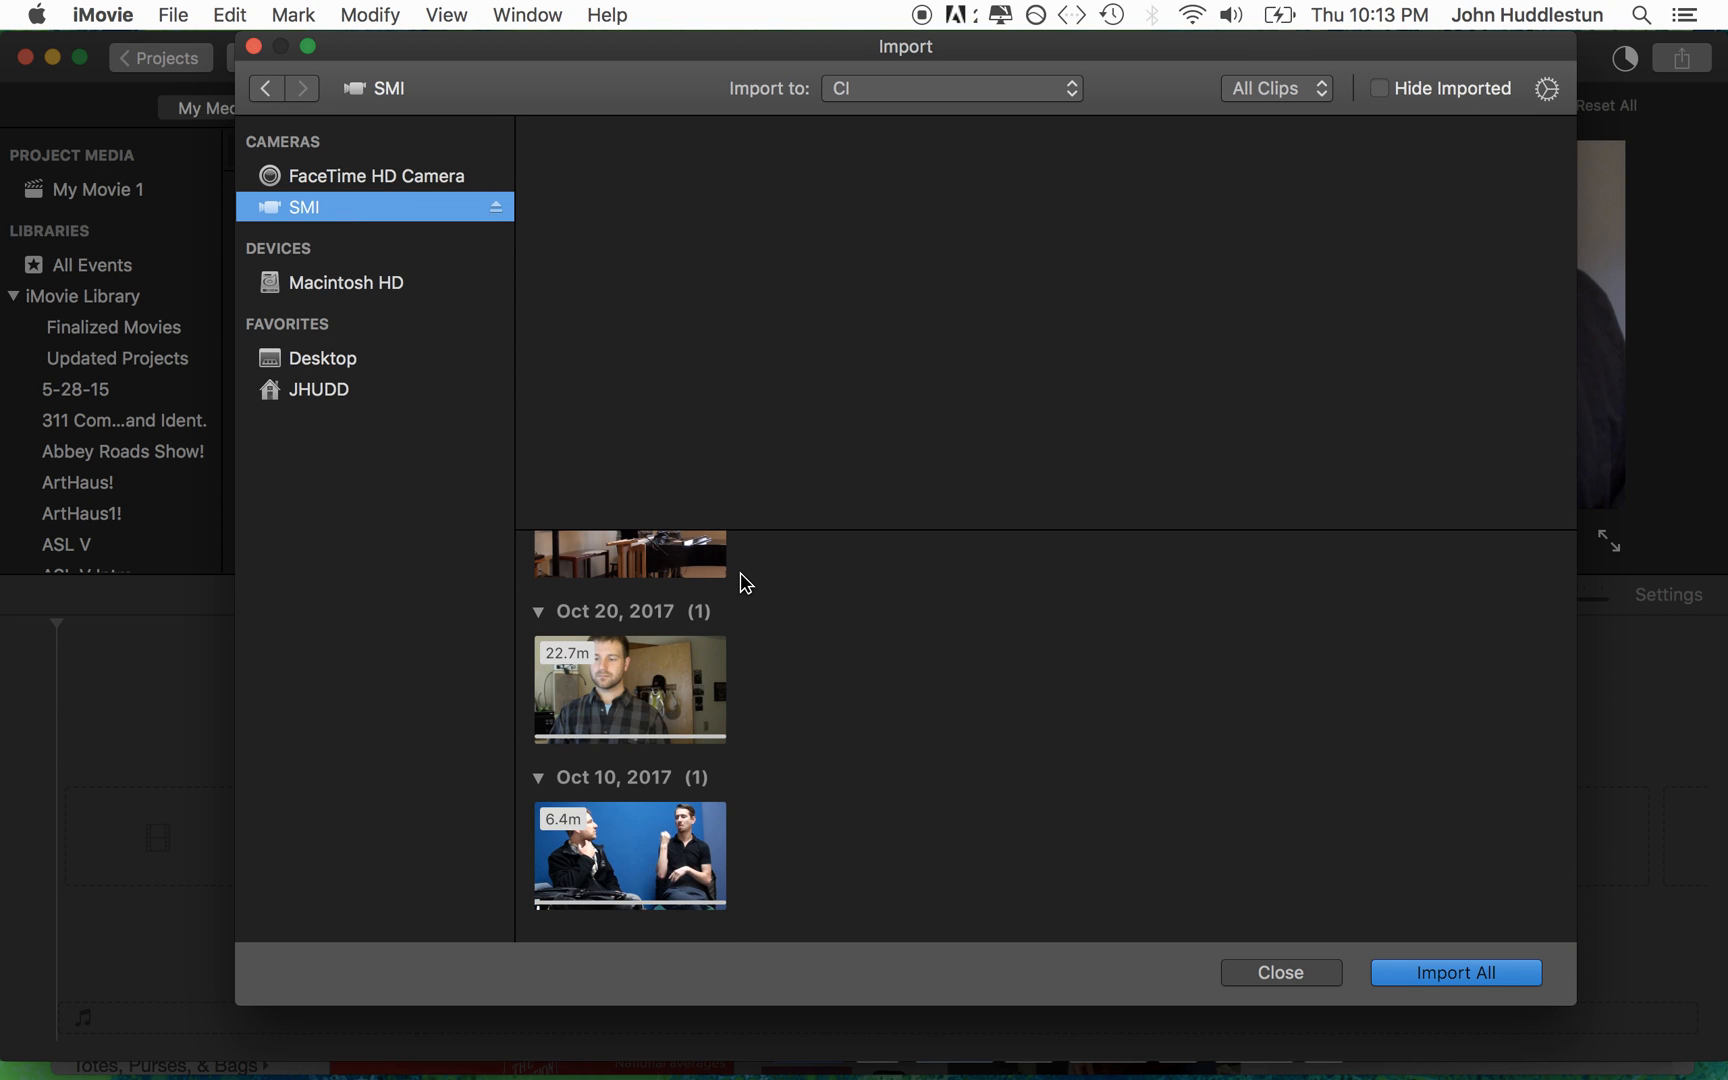
pyautogui.click(650, 650)
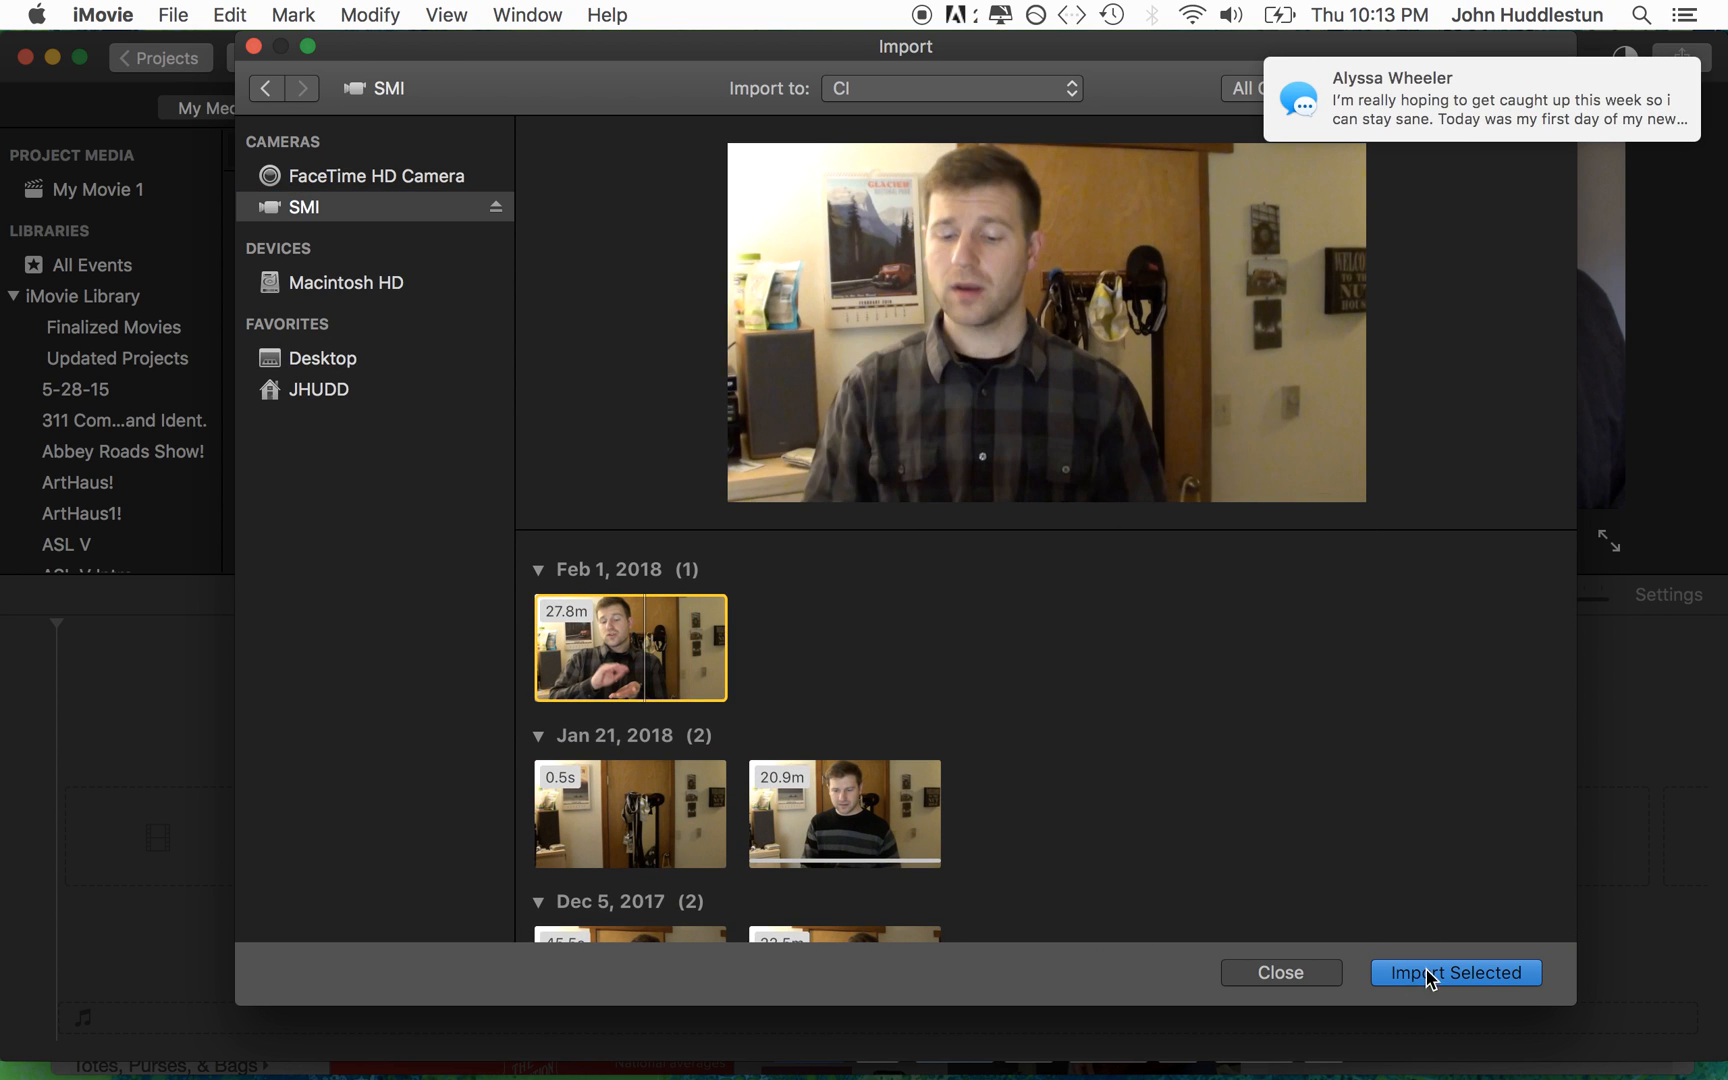
pyautogui.click(1430, 973)
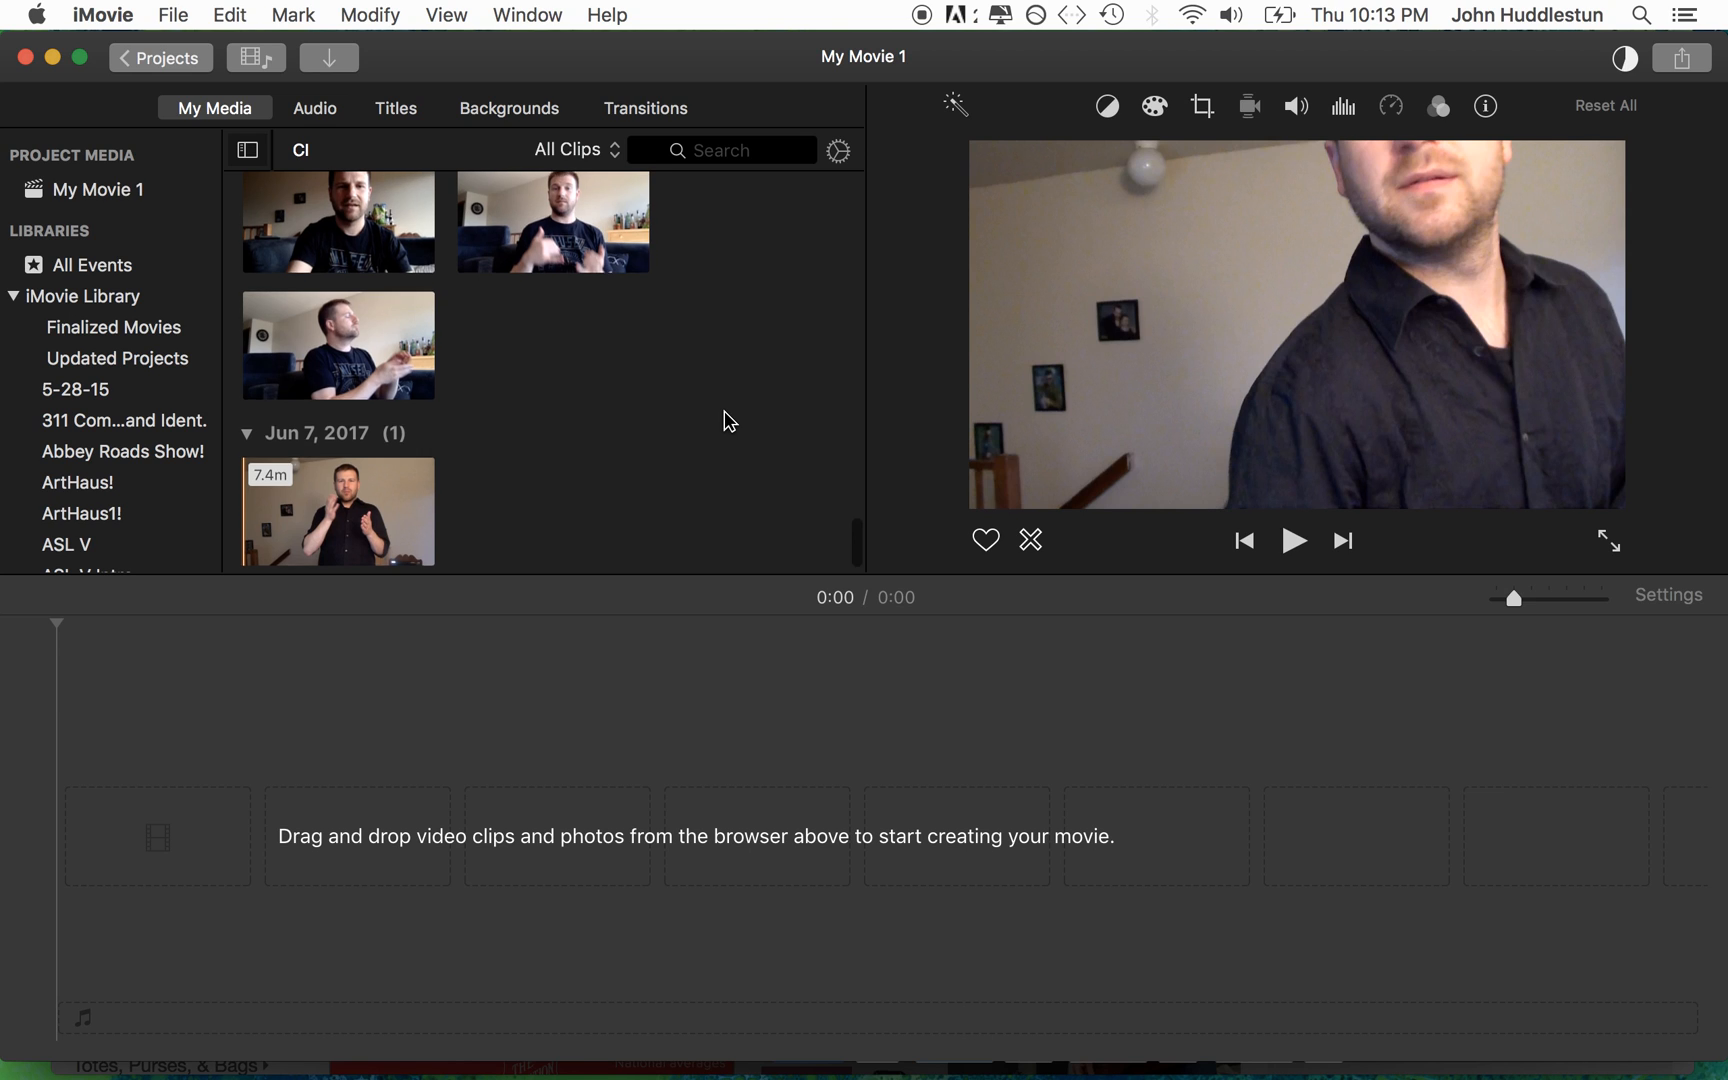
# Step: Locate the two Feb 1, 2018 clips in the CI event and skim the Personal Trainer recording
pyautogui.scroll(20, 730, 421)
pyautogui.scroll(10, 730, 421)
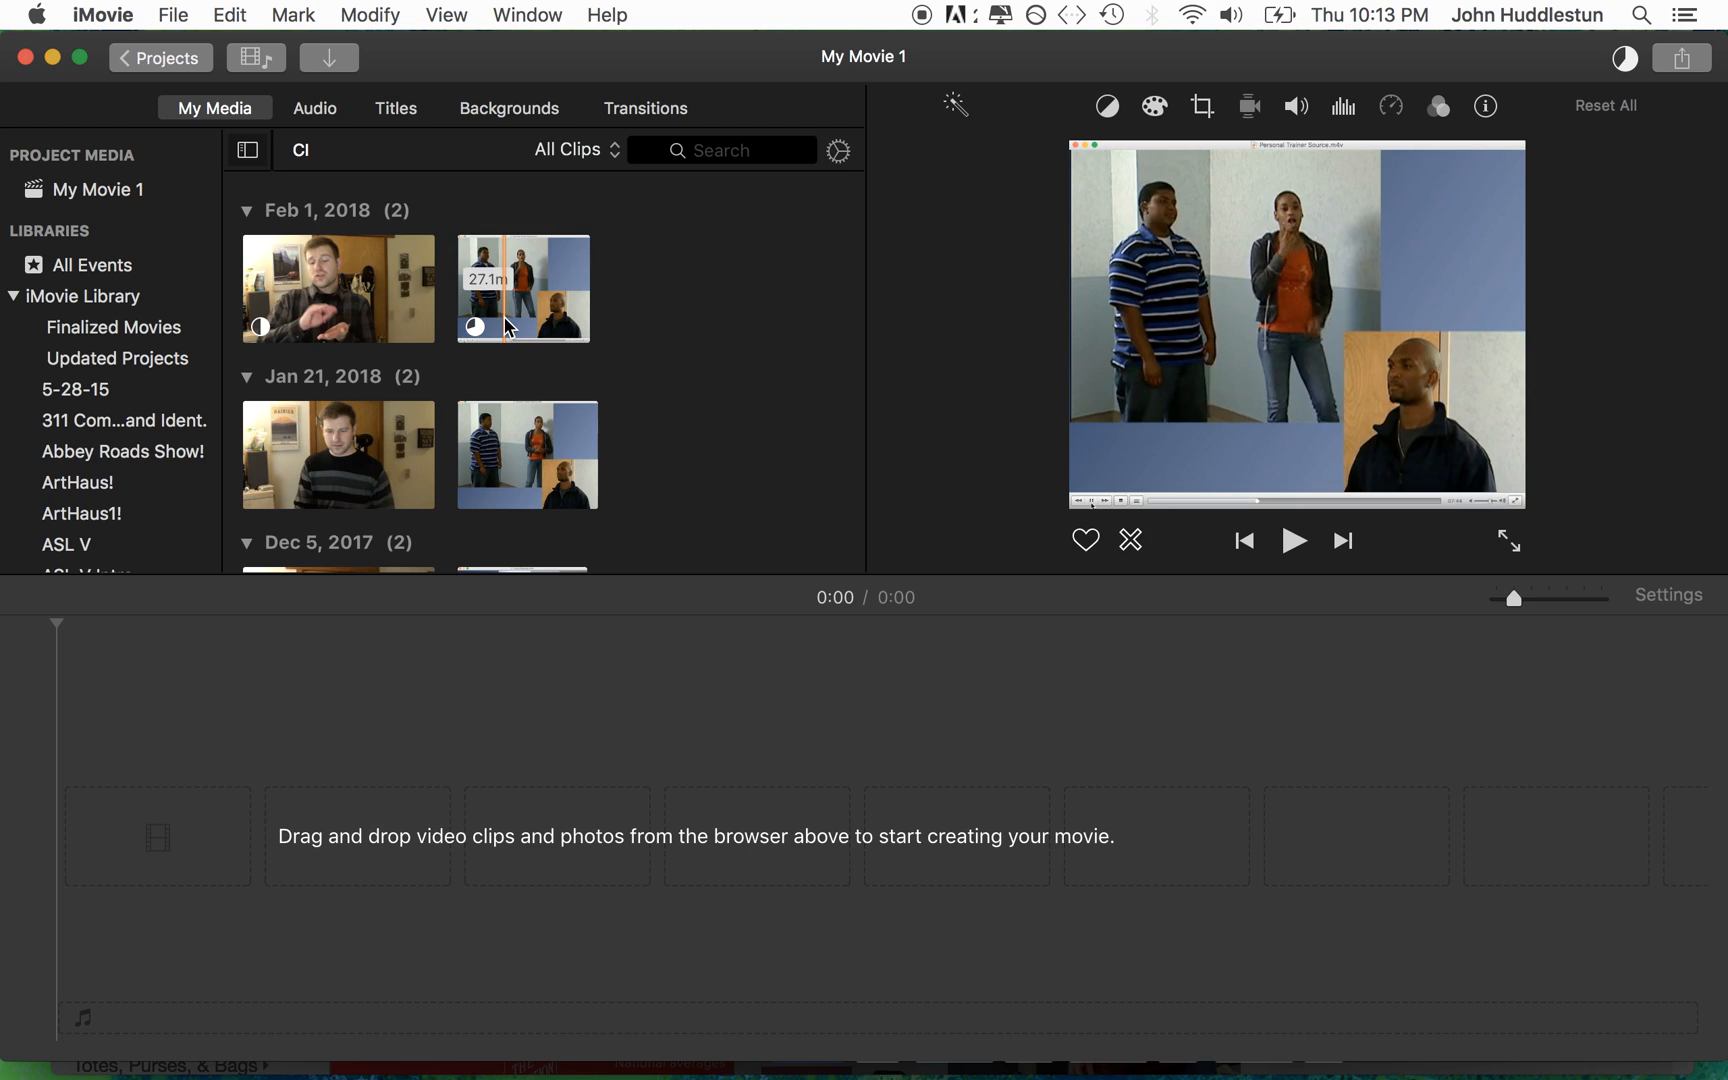
pyautogui.press('space')
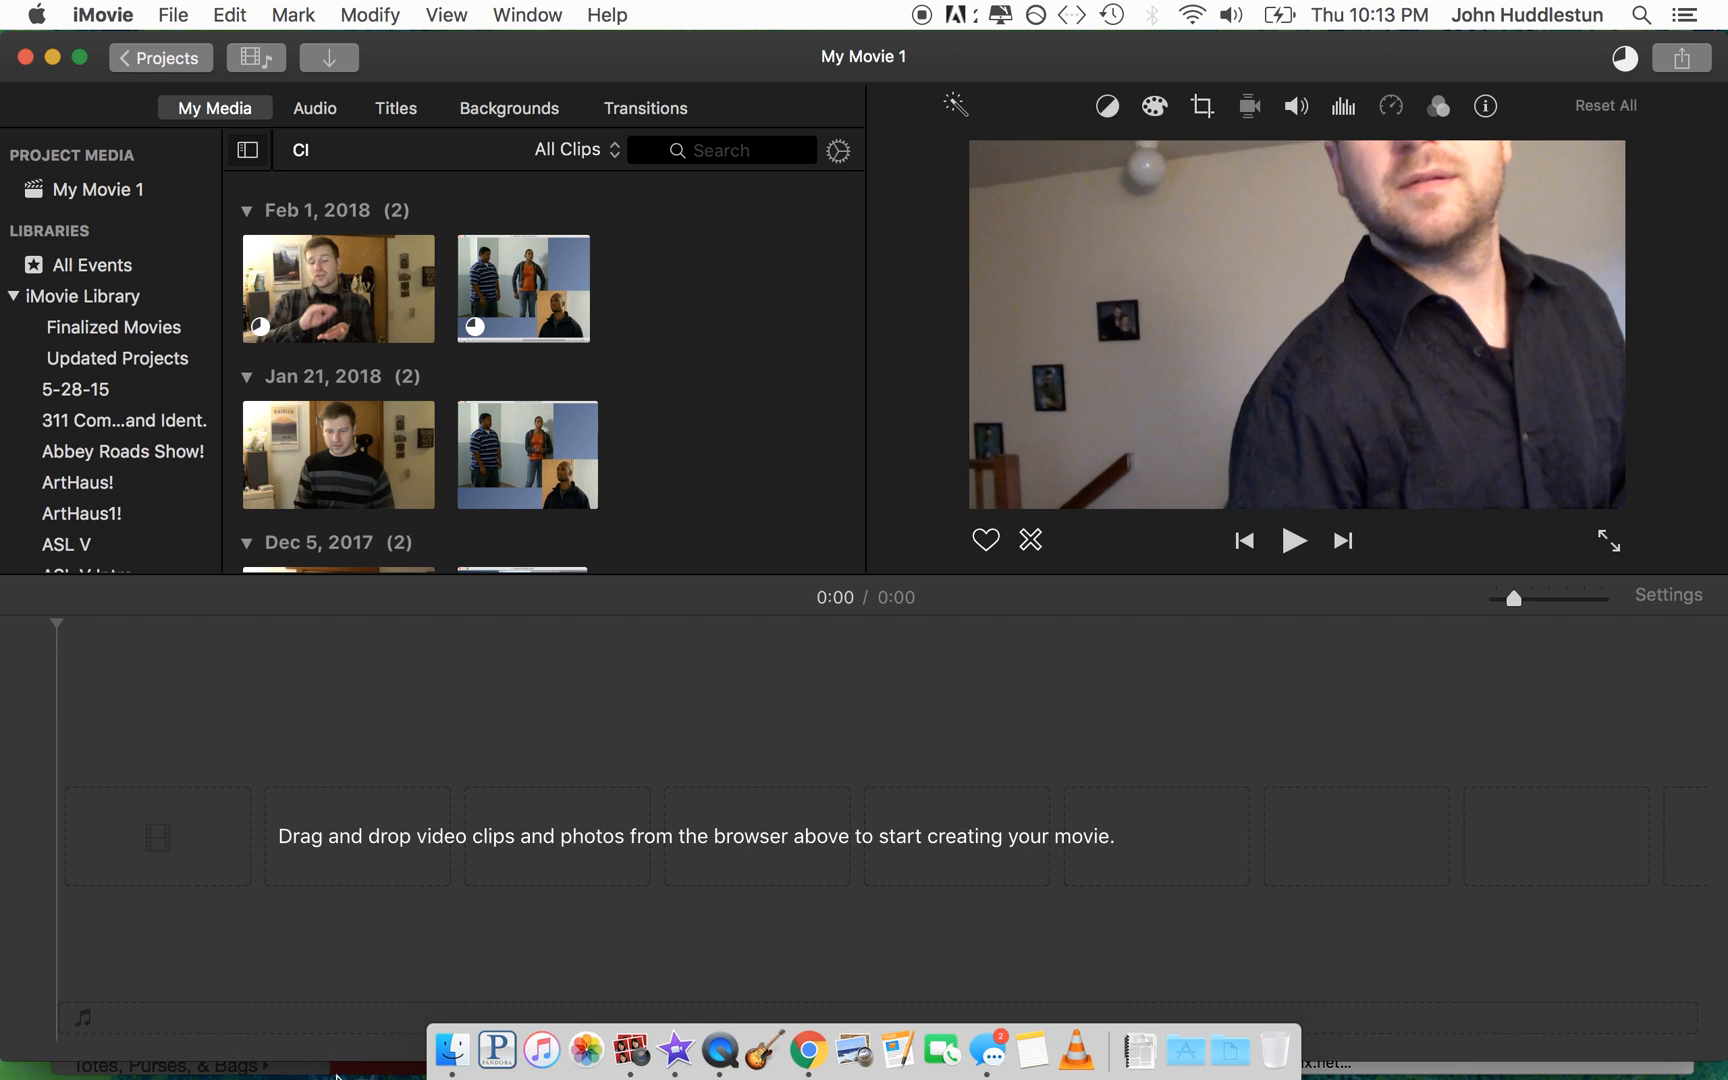
pyautogui.click(358, 997)
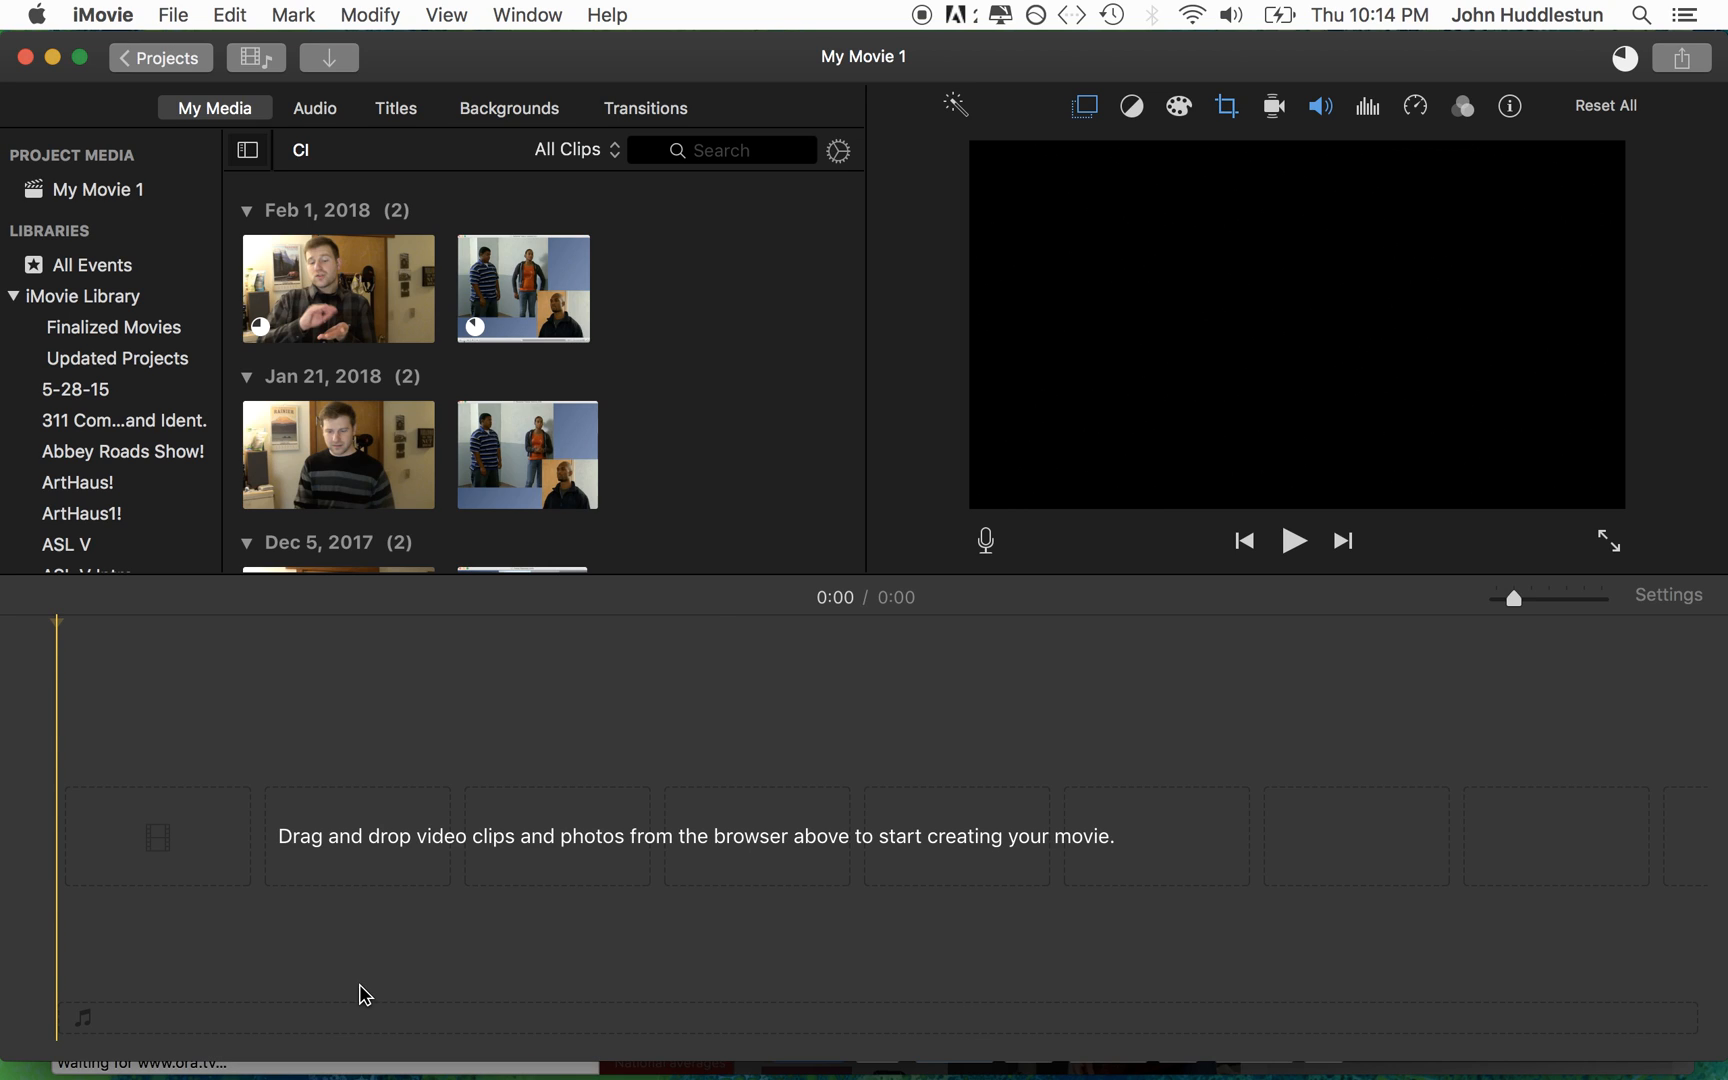
# Step: Check the progress of the running imports and eject the SMI camera
pyautogui.click(1624, 70)
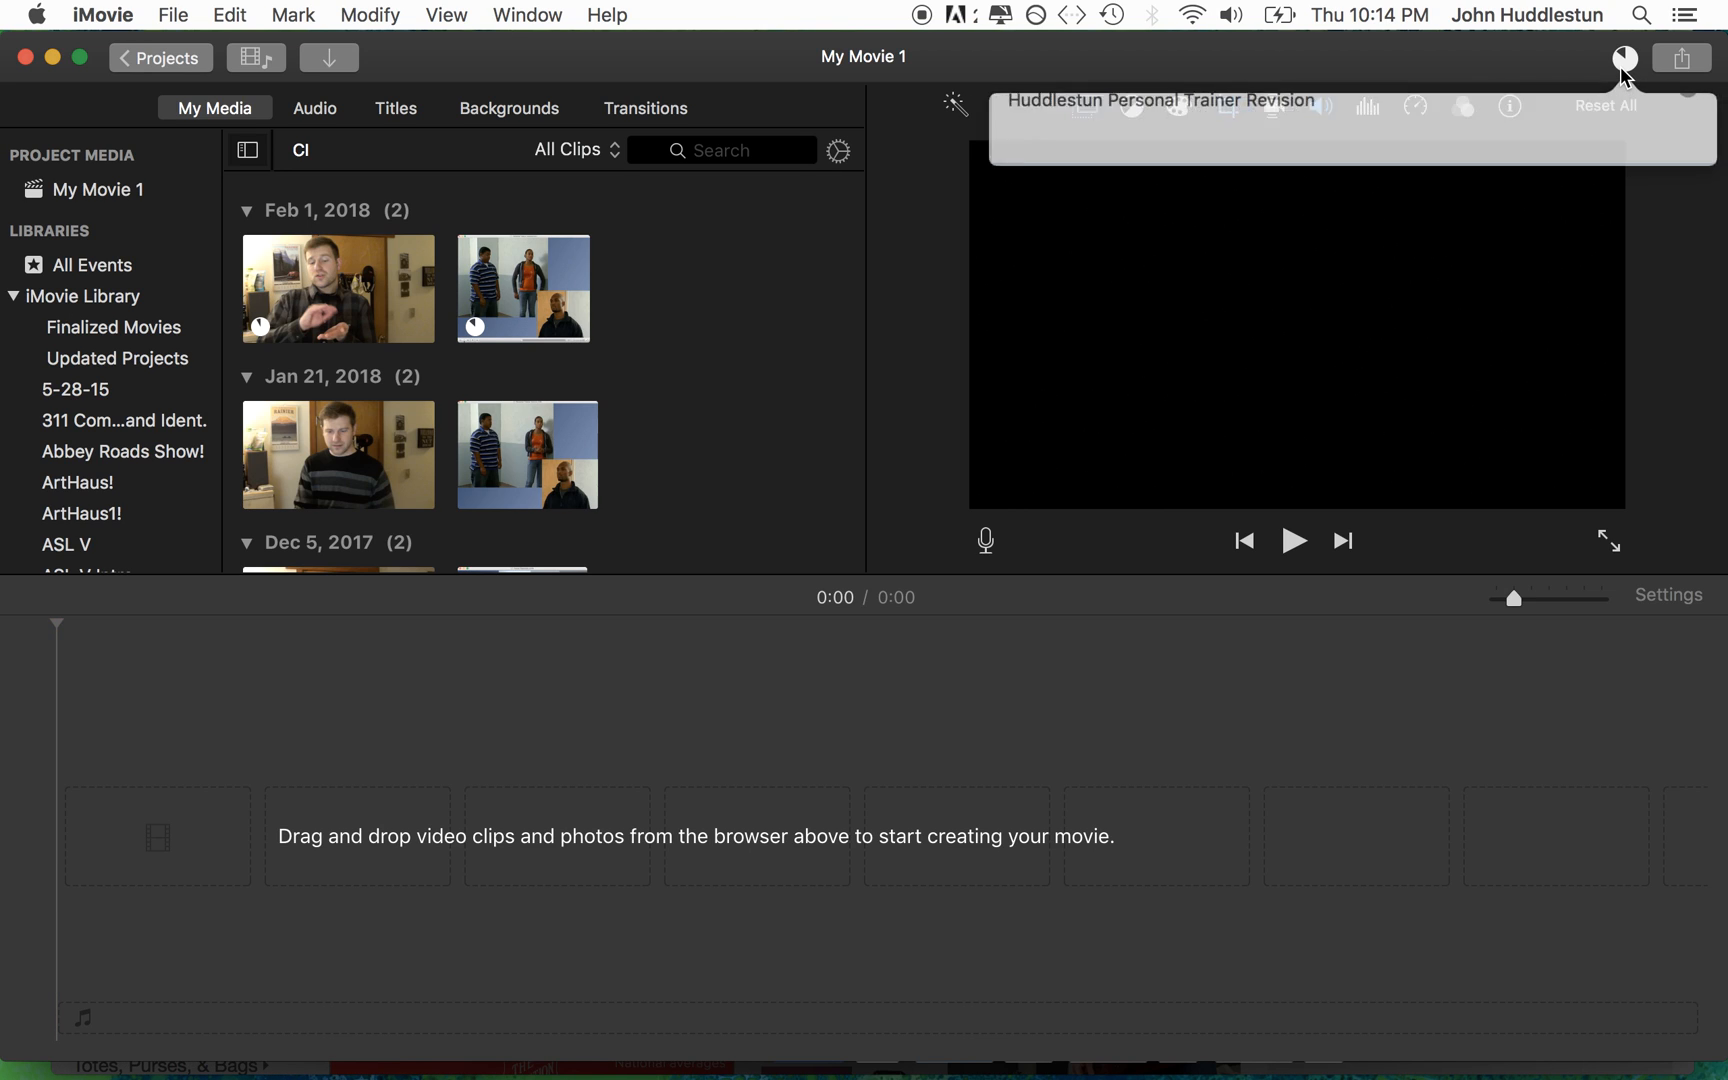
pyautogui.click(1080, 76)
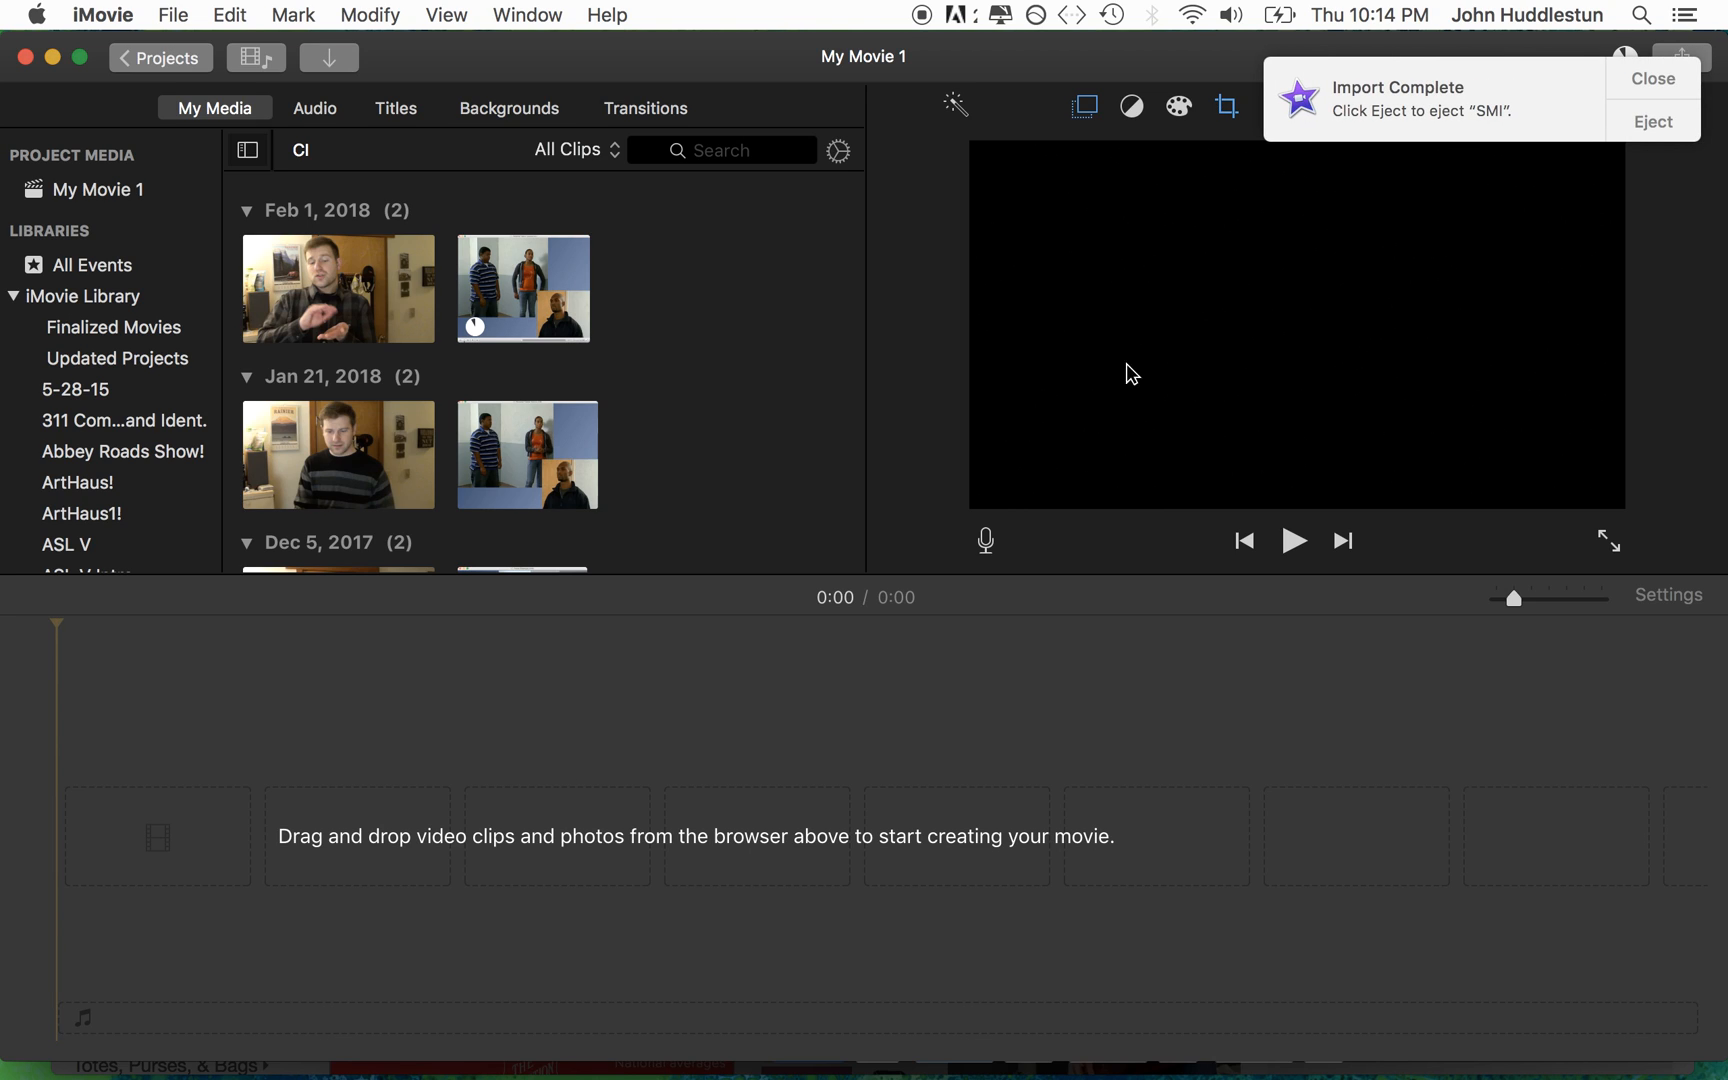
pyautogui.click(1648, 123)
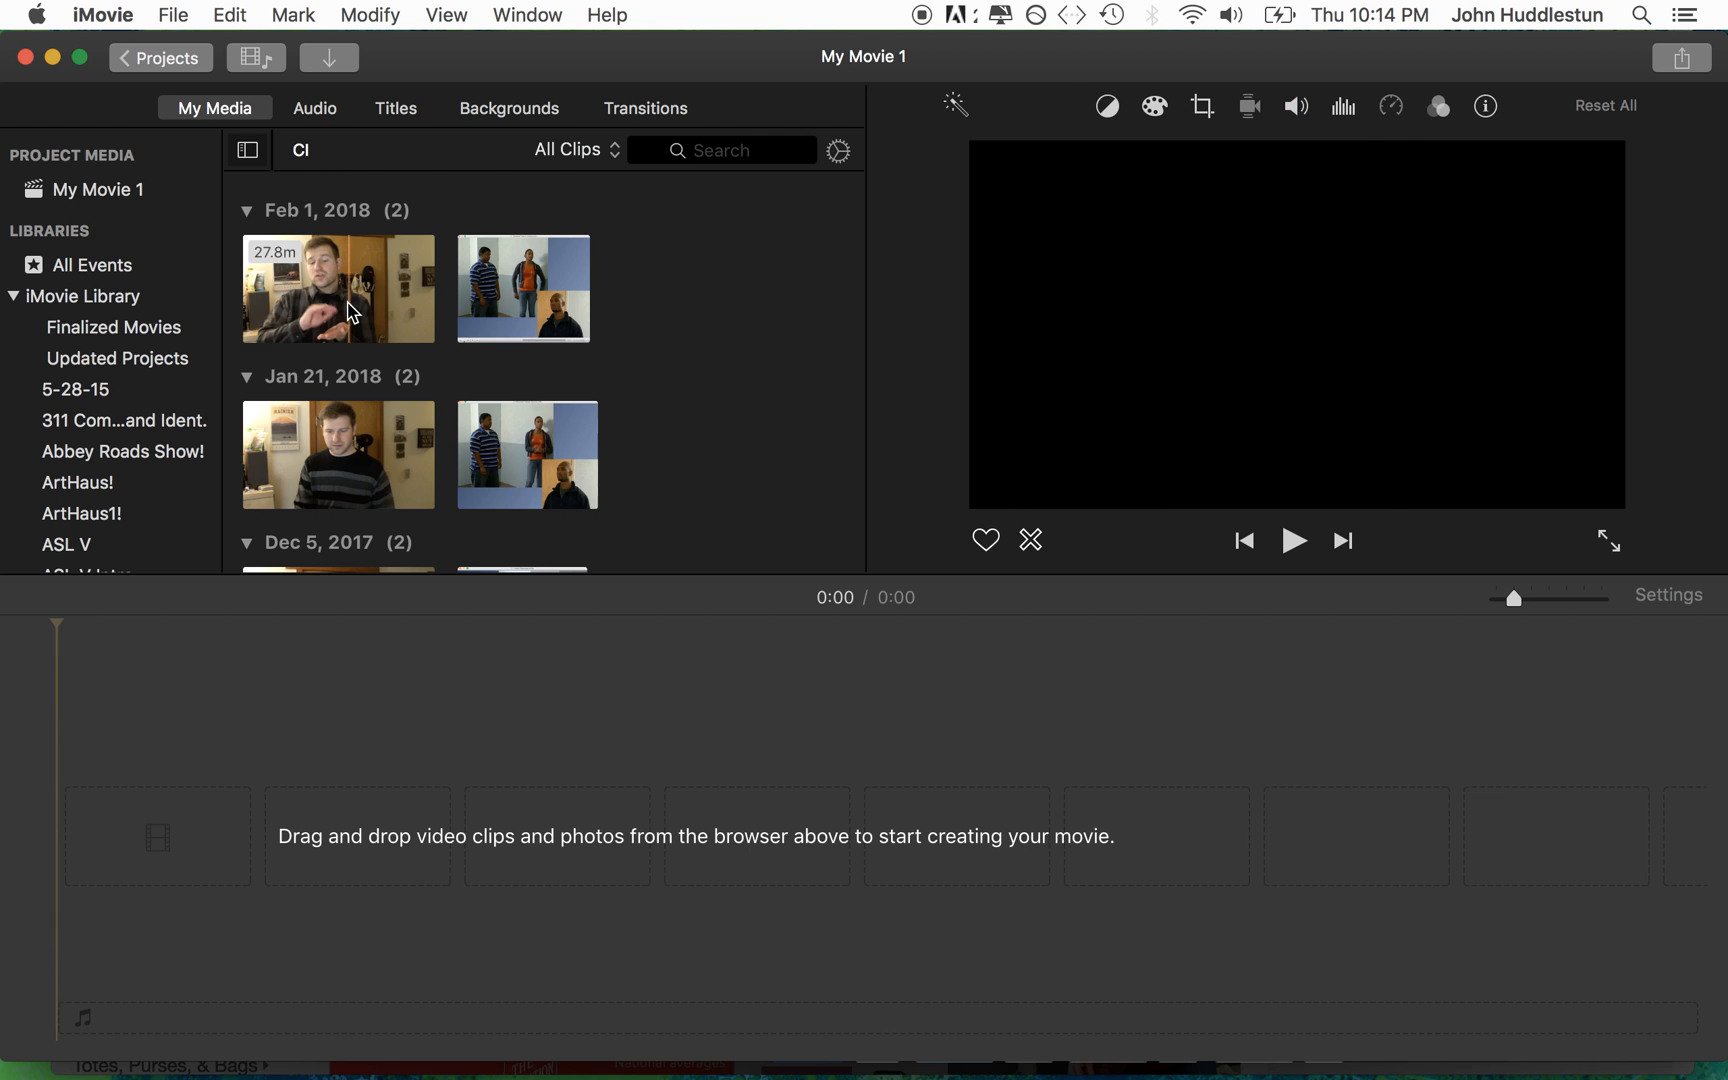
# Step: Place the 27.8-minute Feb 1, 2018 clip in the timeline and preview its opening from 0:37
pyautogui.moveTo(348, 275); pyautogui.dragTo(168, 868)
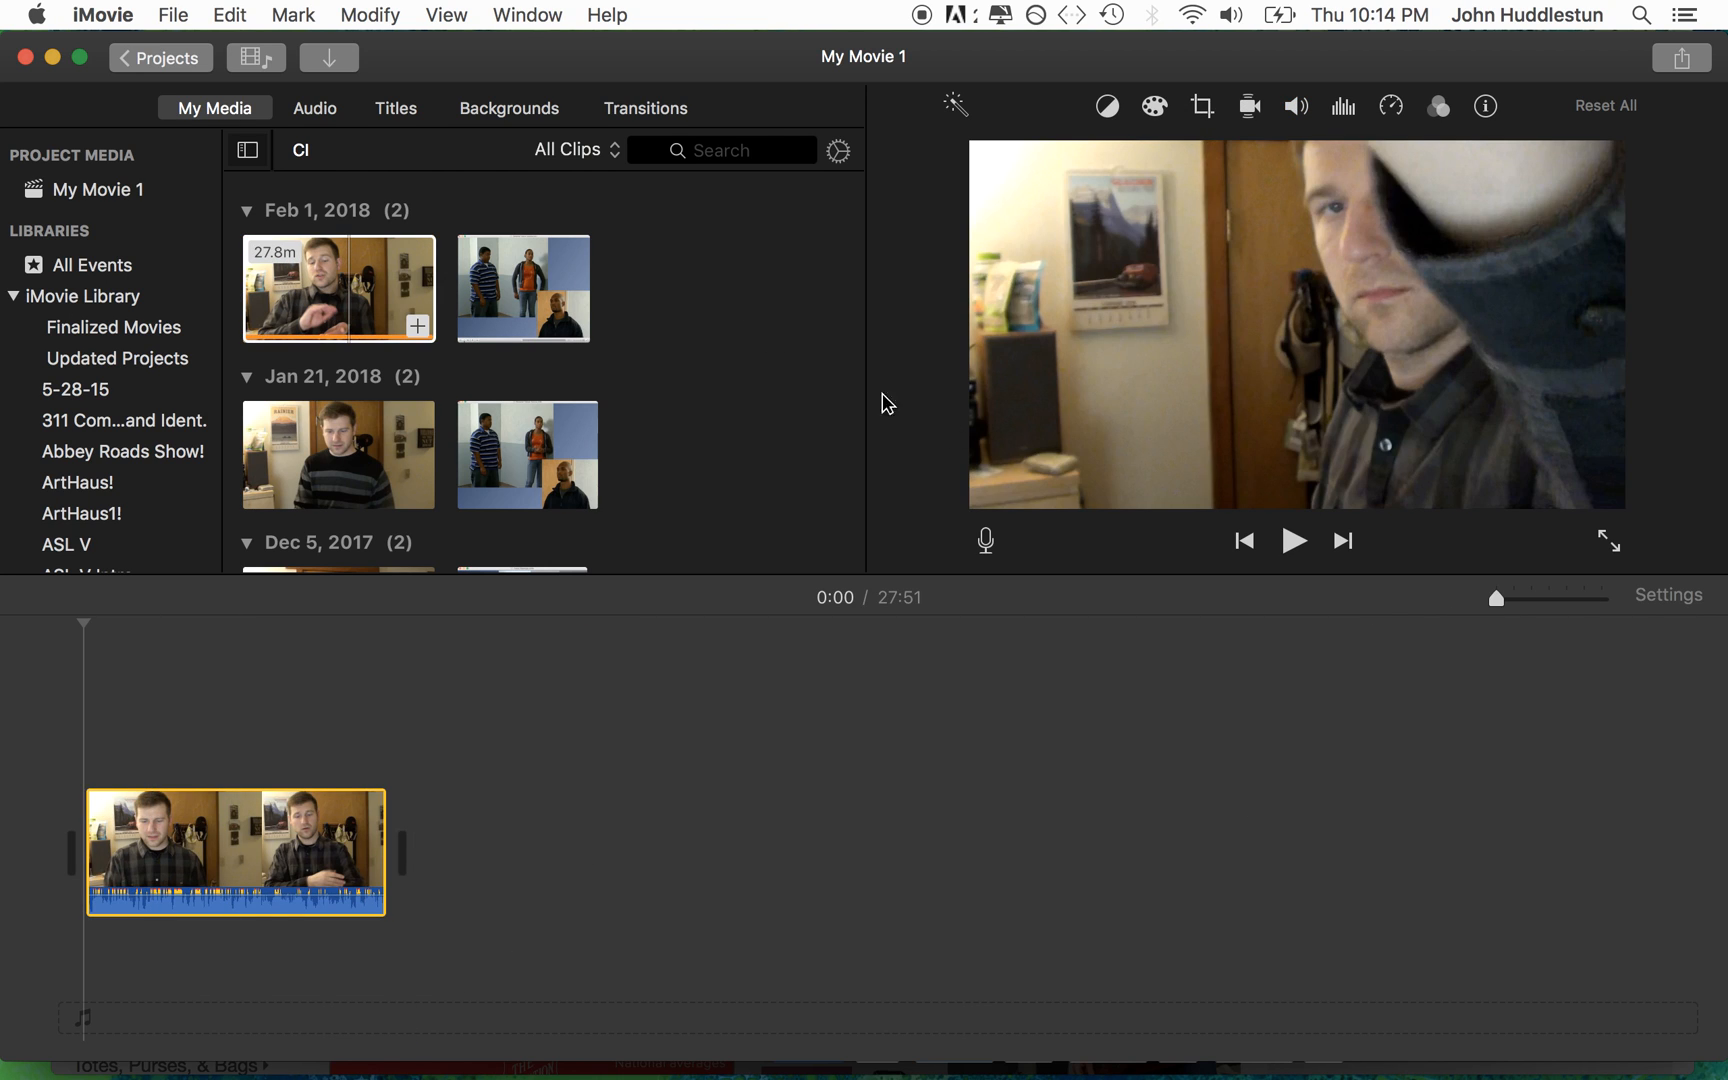
pyautogui.moveTo(1500, 603); pyautogui.dragTo(1540, 610)
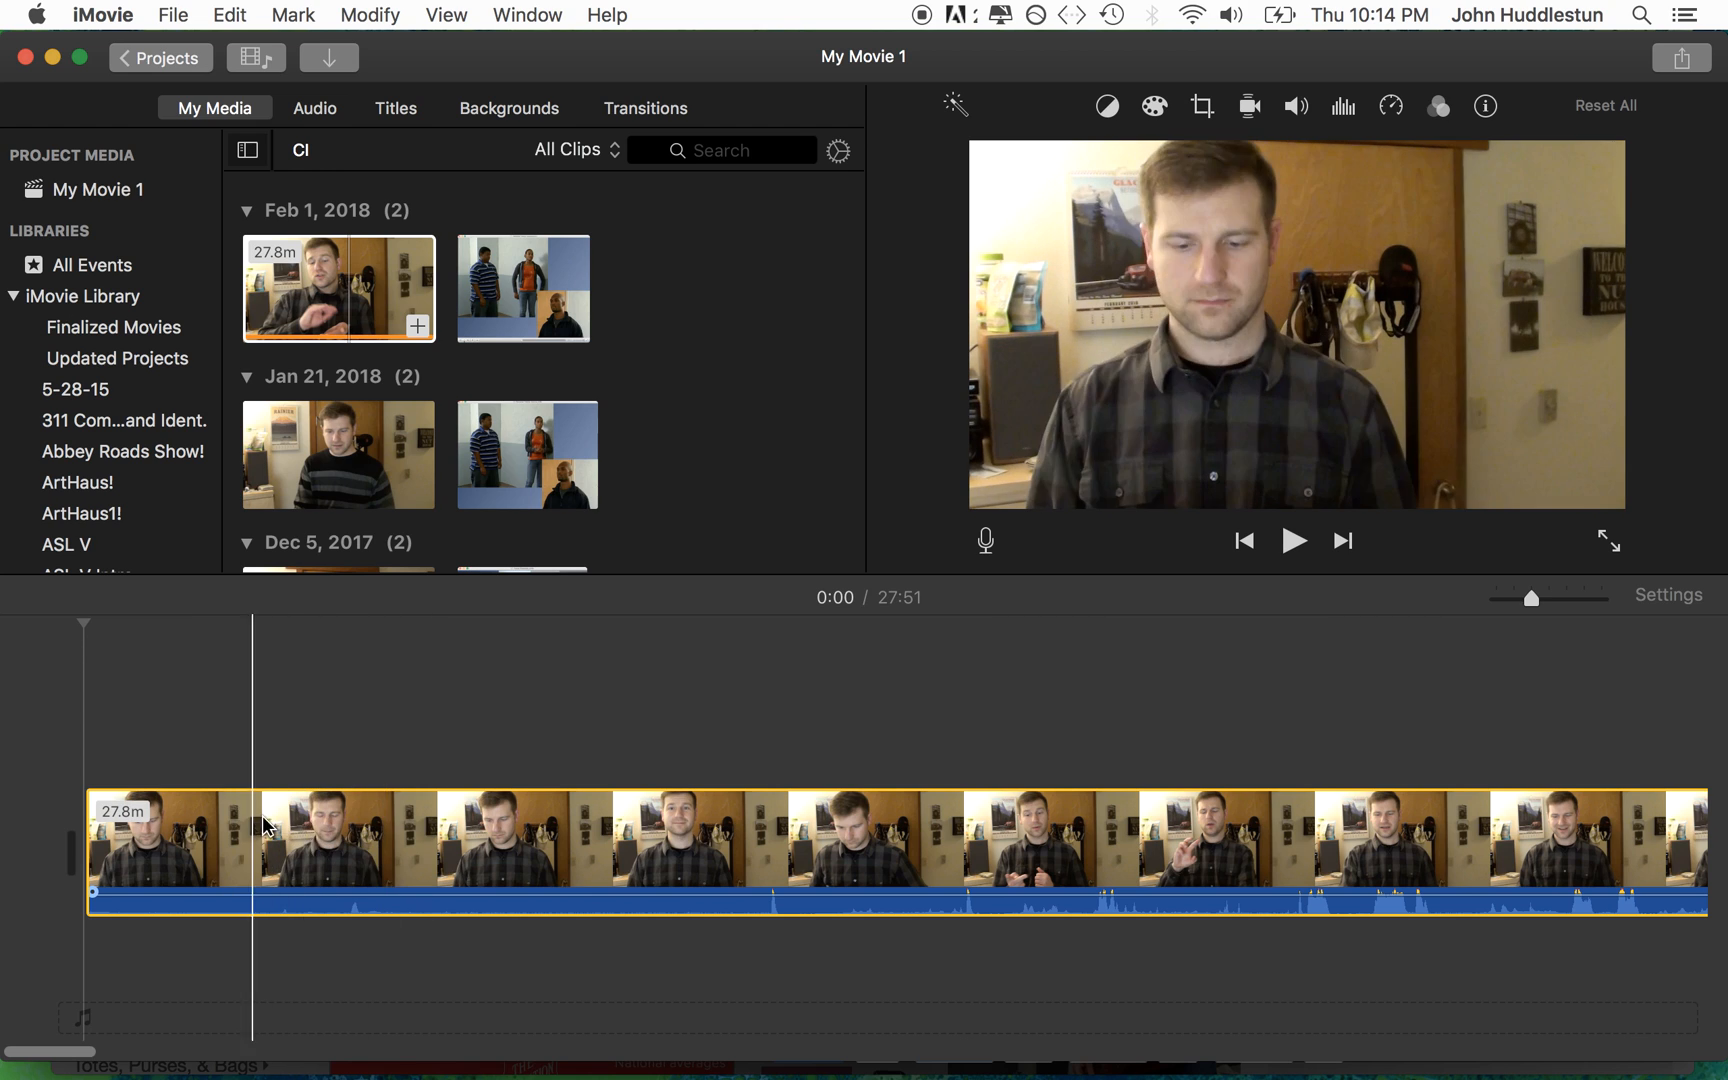
pyautogui.click(755, 870)
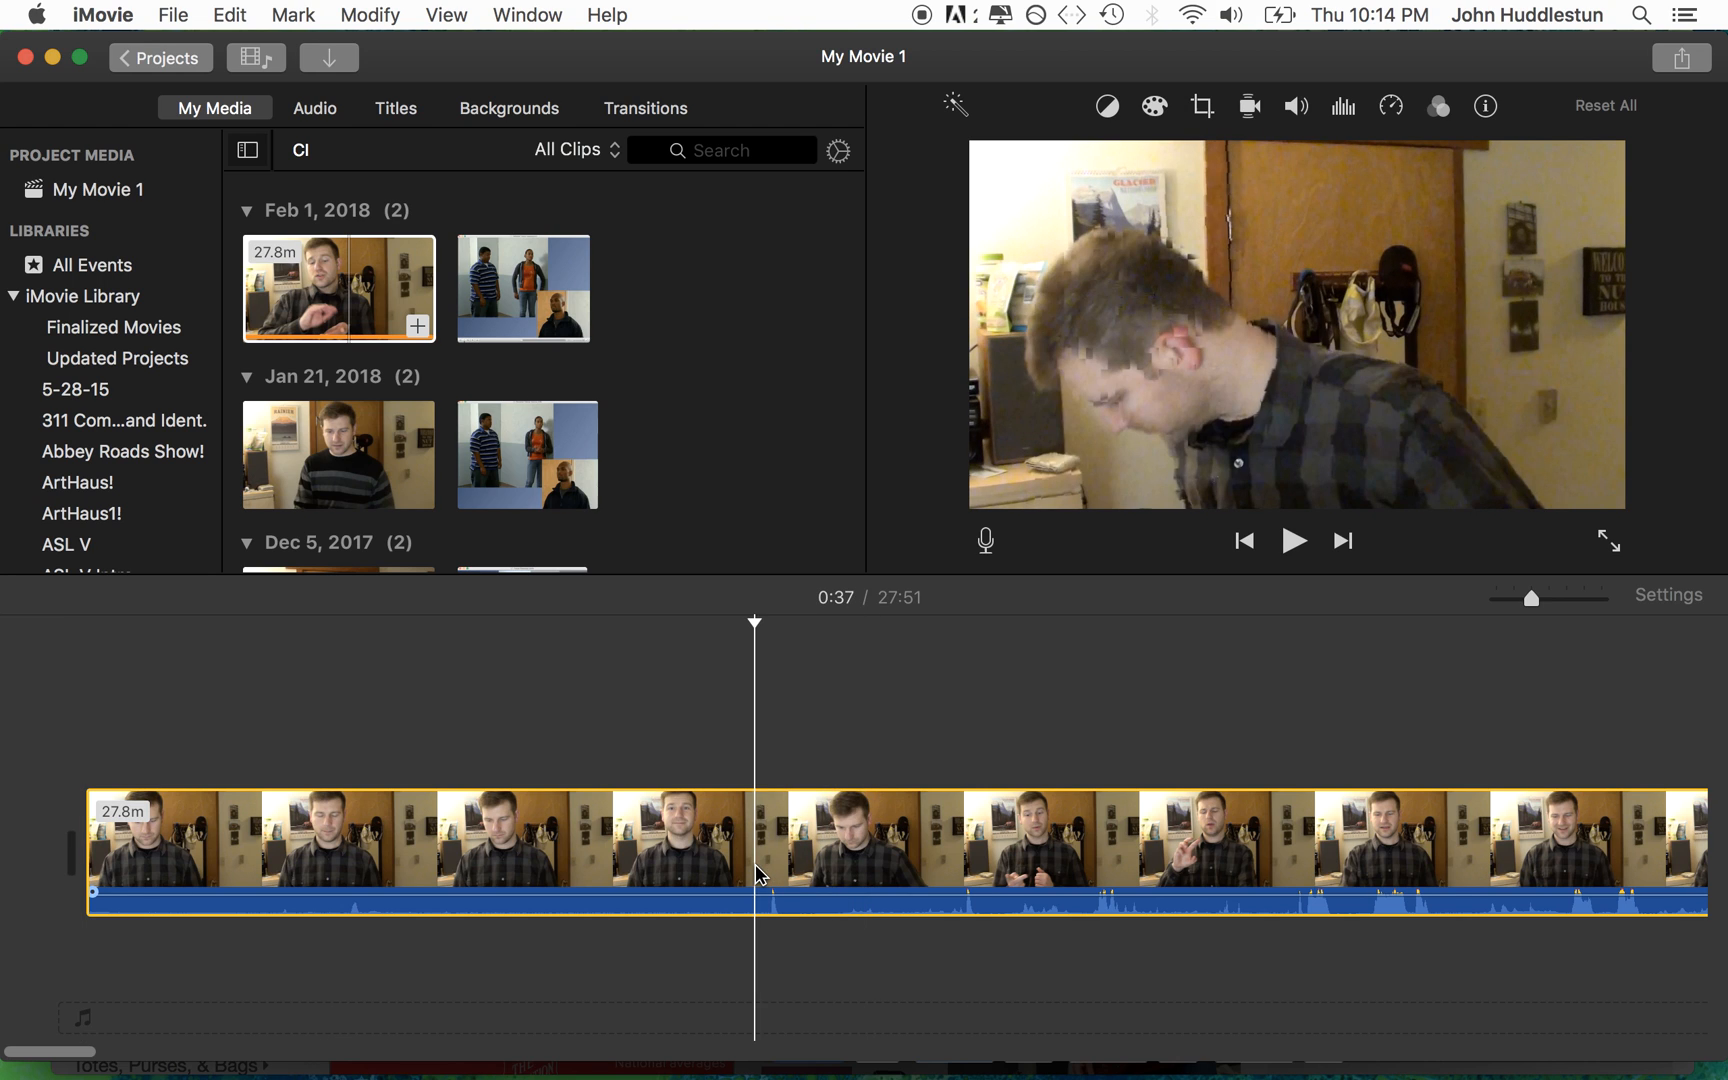
pyautogui.press('space')
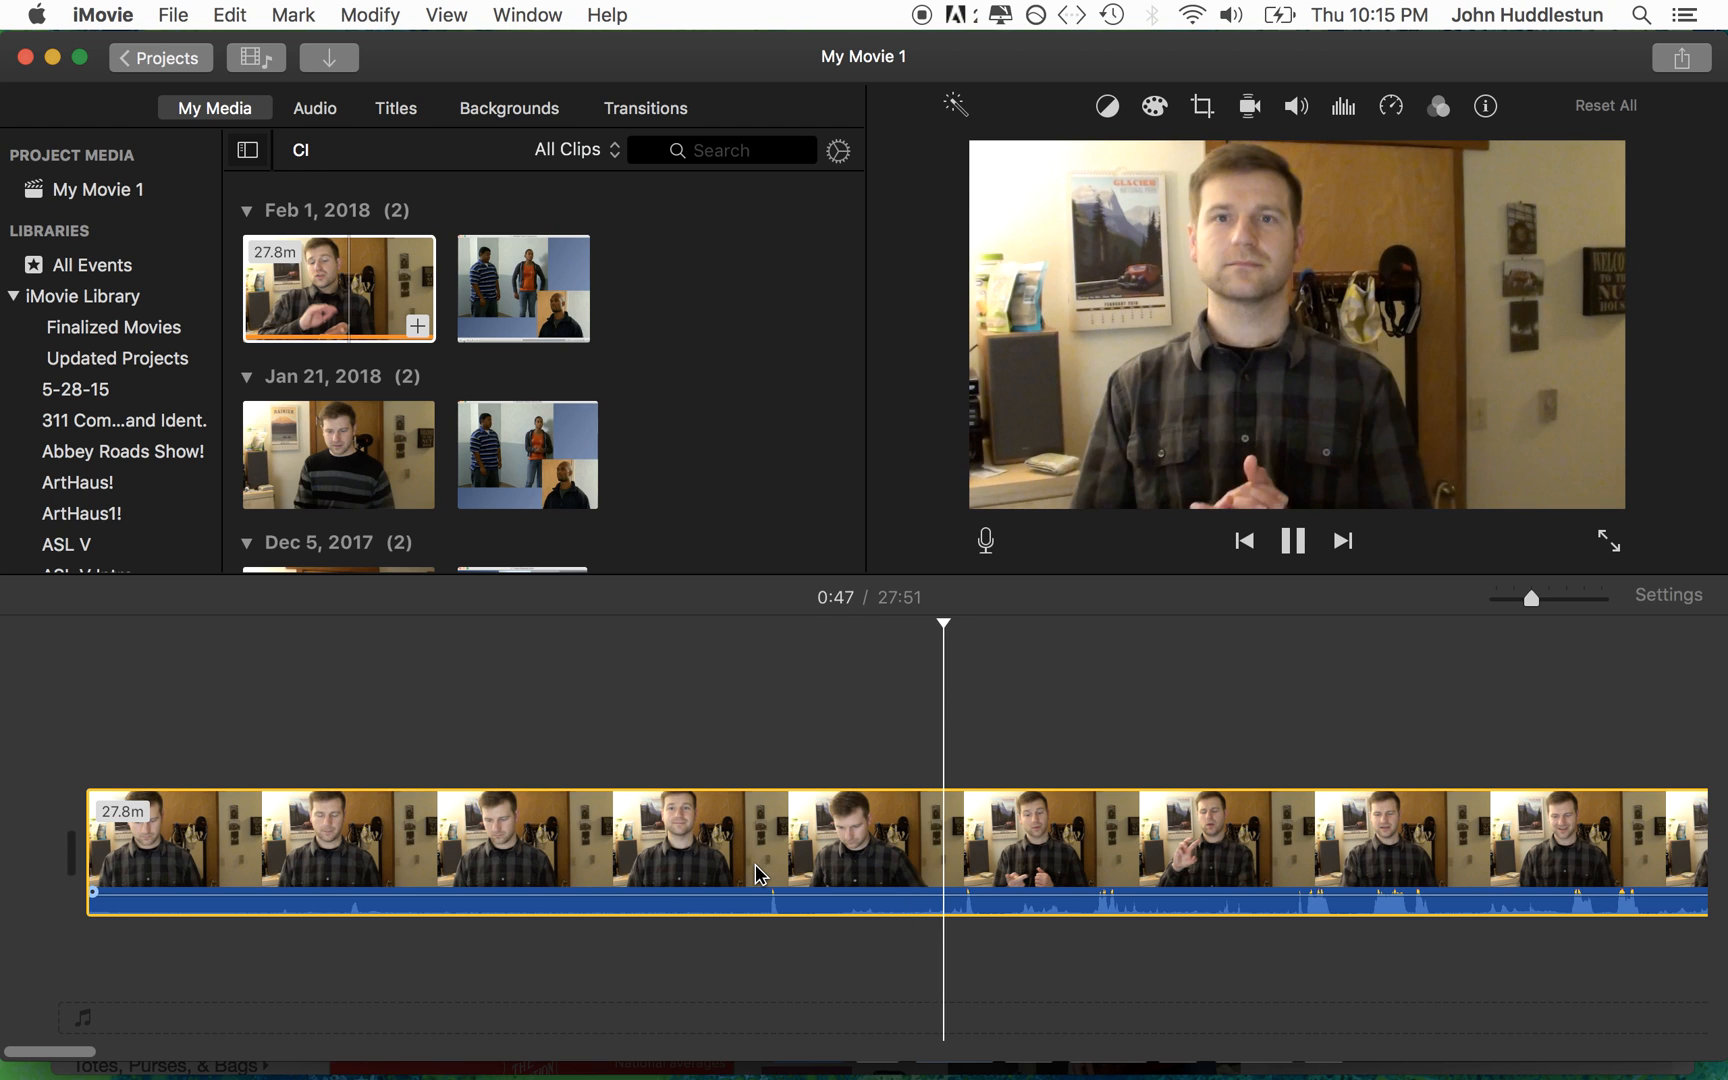
pyautogui.press('space')
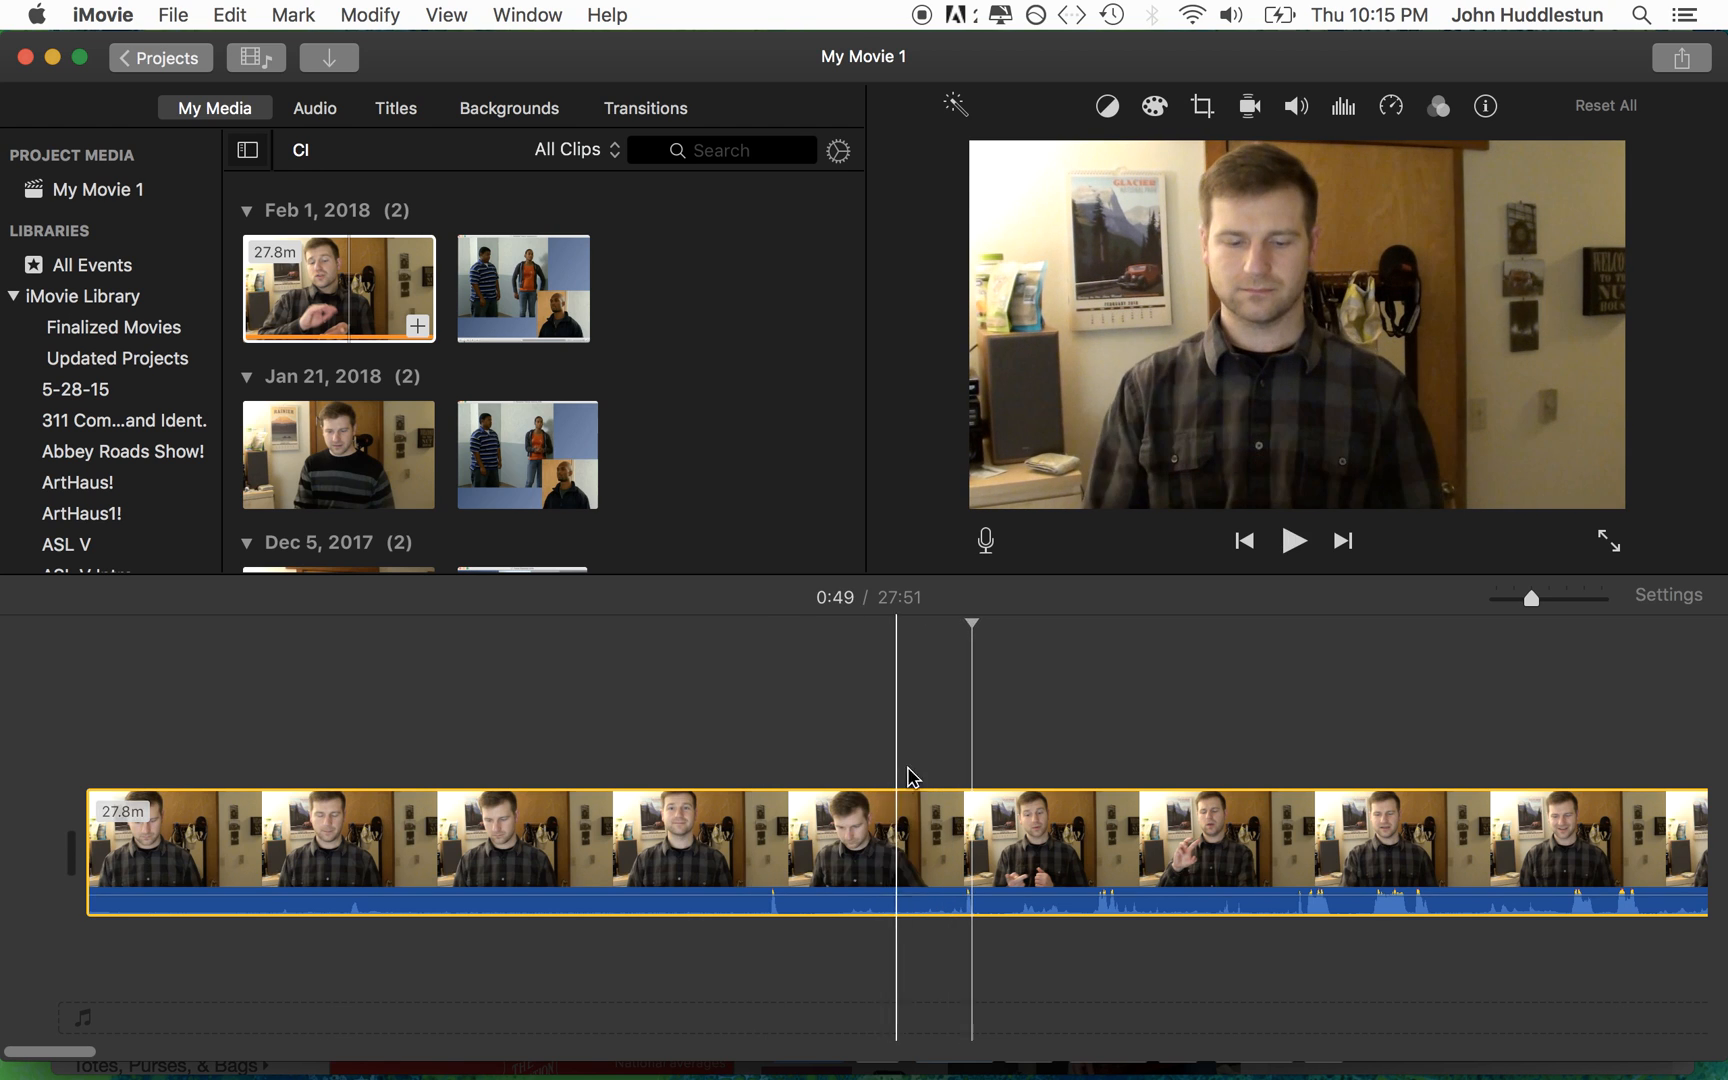
# Step: Add a transition before the timeline clip and trim the clip's beginning to about the 0:44 mark
pyautogui.click(884, 760)
pyautogui.press('super+t')
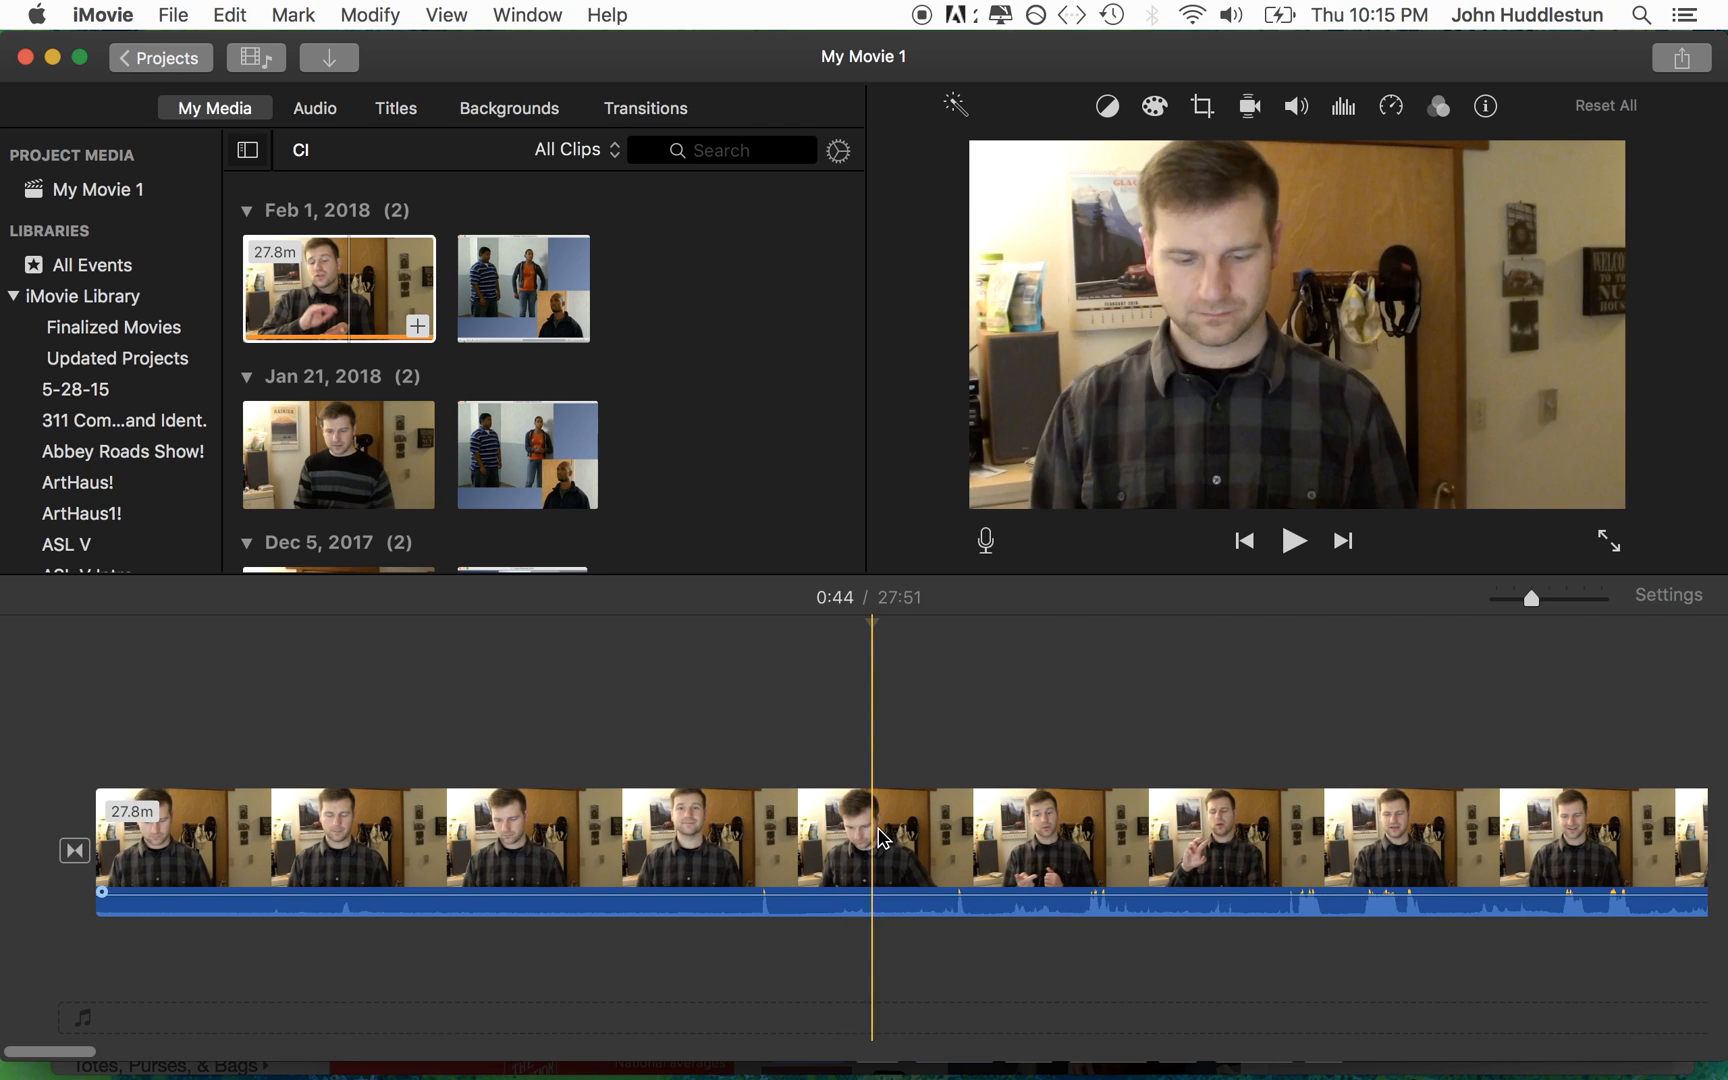
pyautogui.click(900, 832)
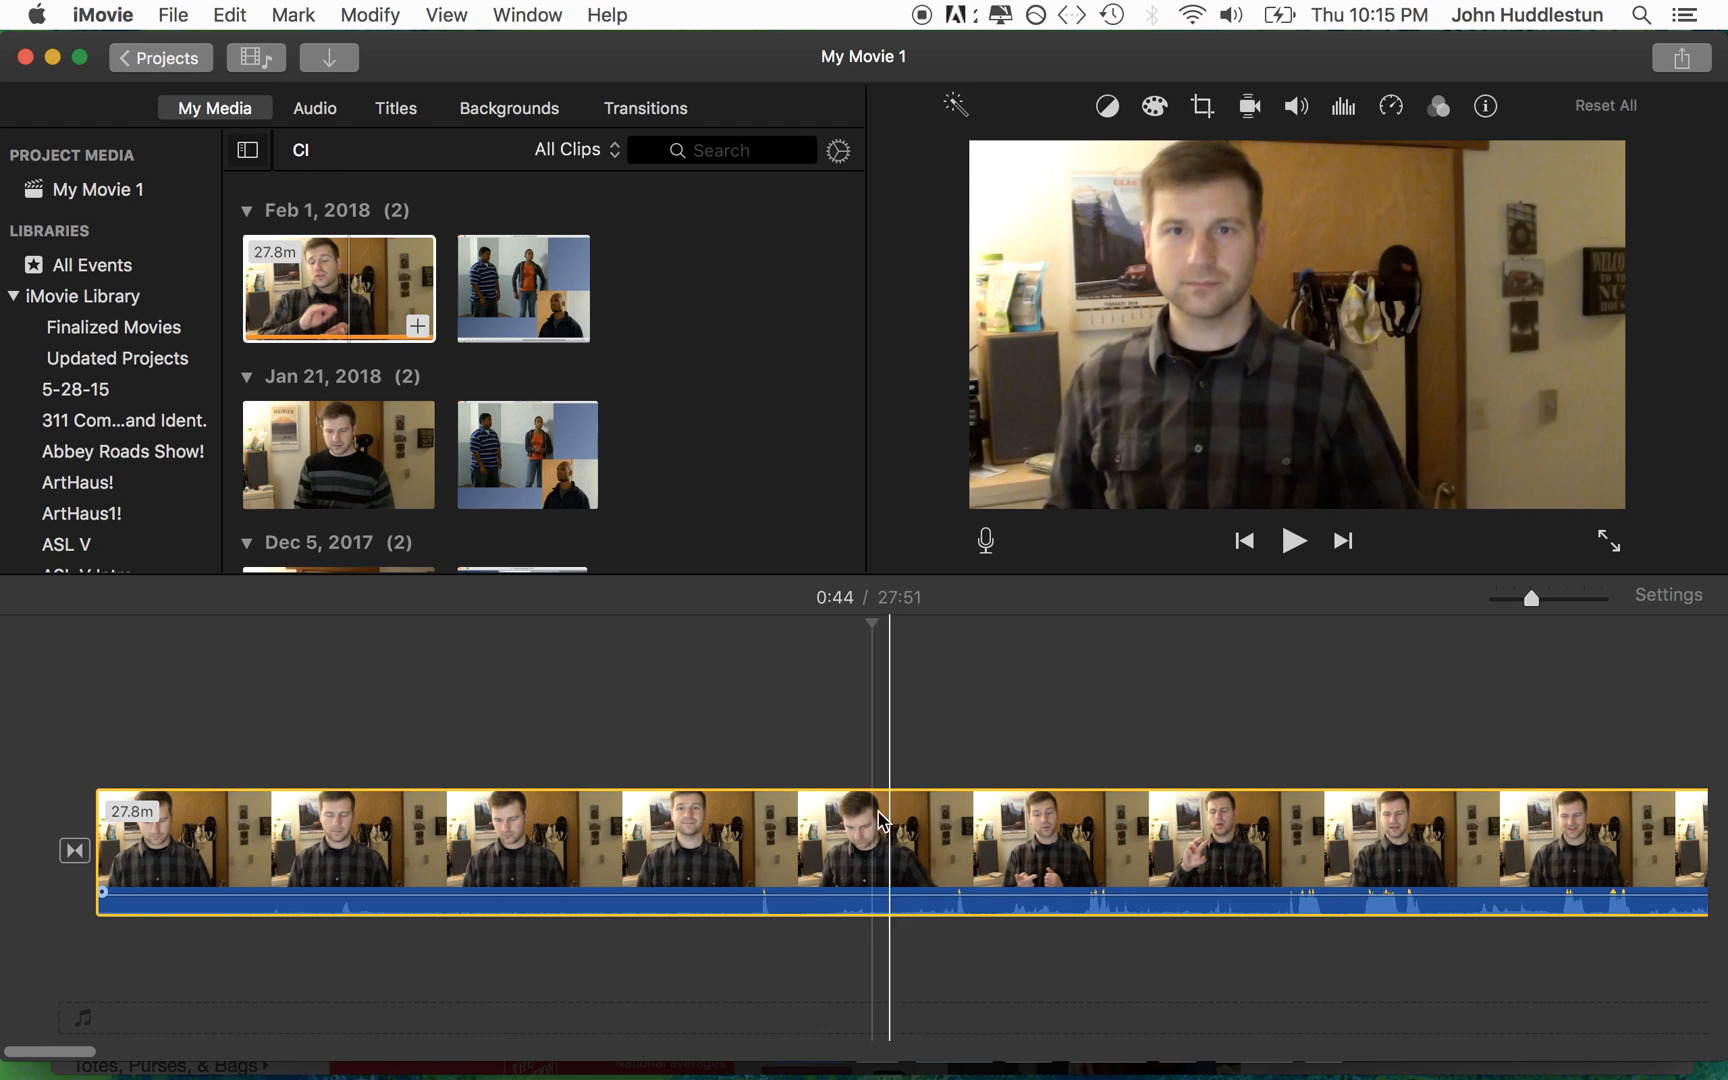
pyautogui.click(864, 820)
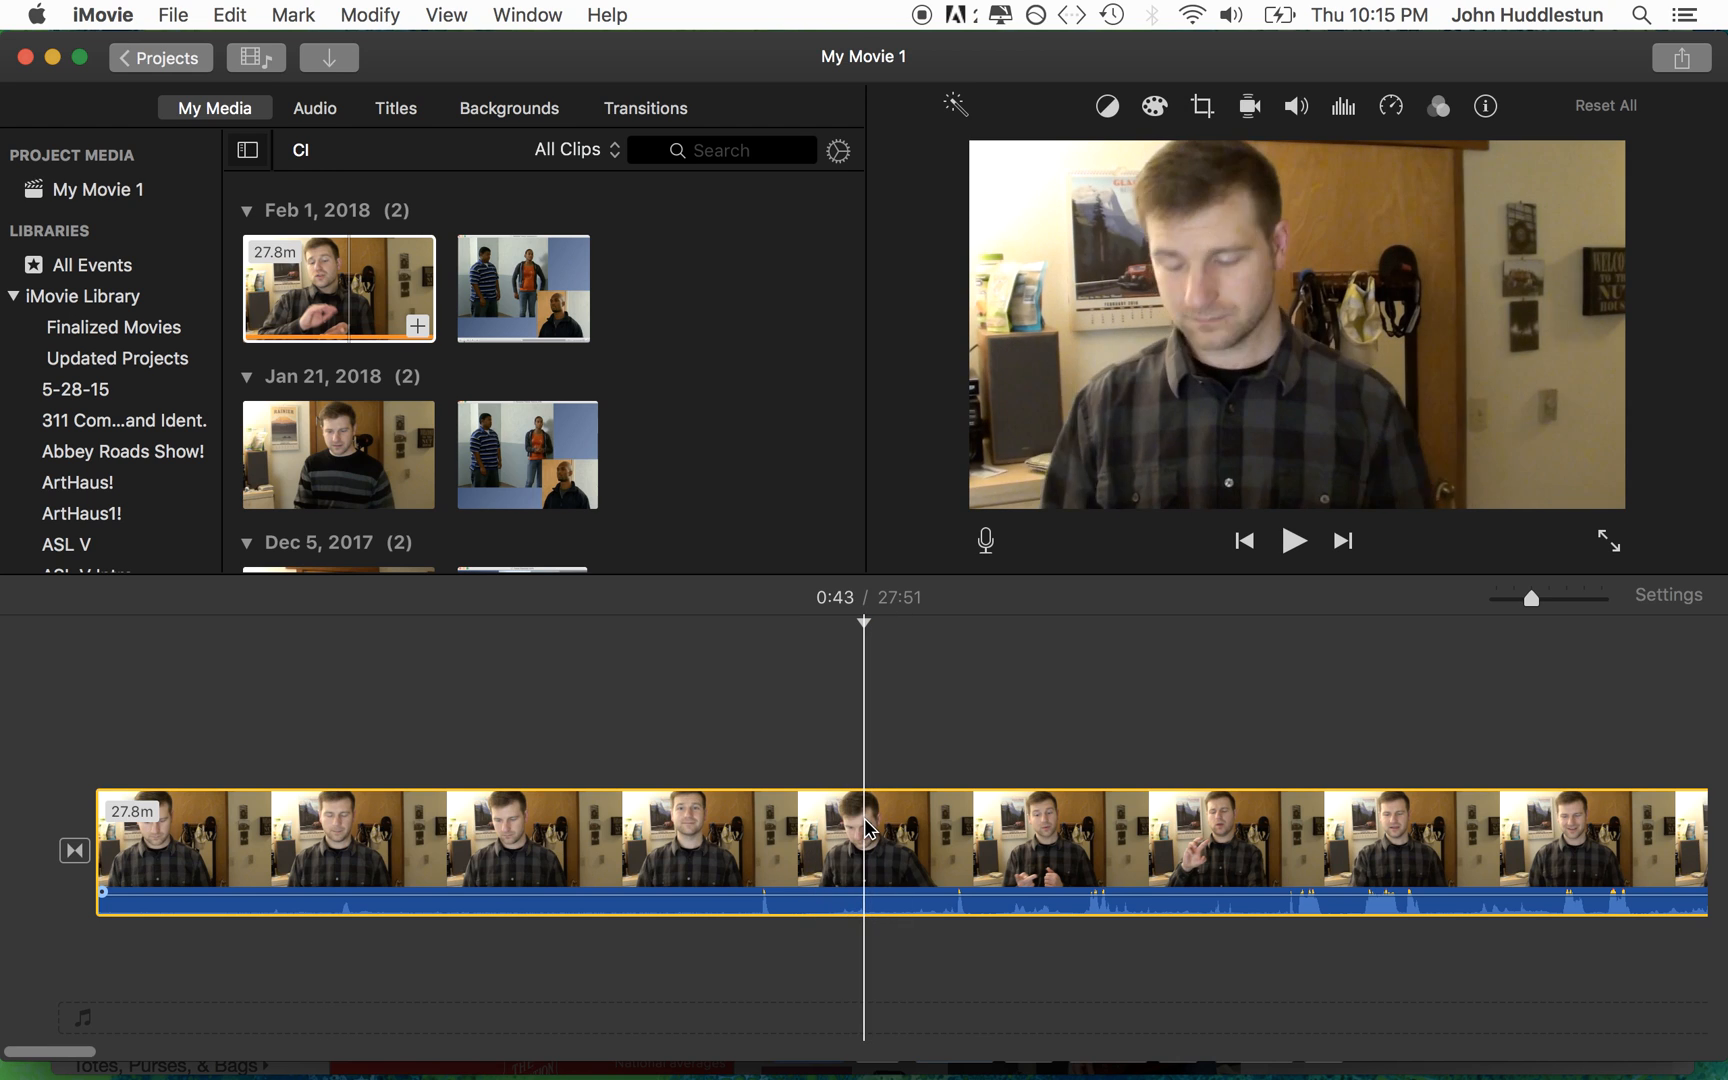
pyautogui.click(750, 692)
pyautogui.click(872, 829)
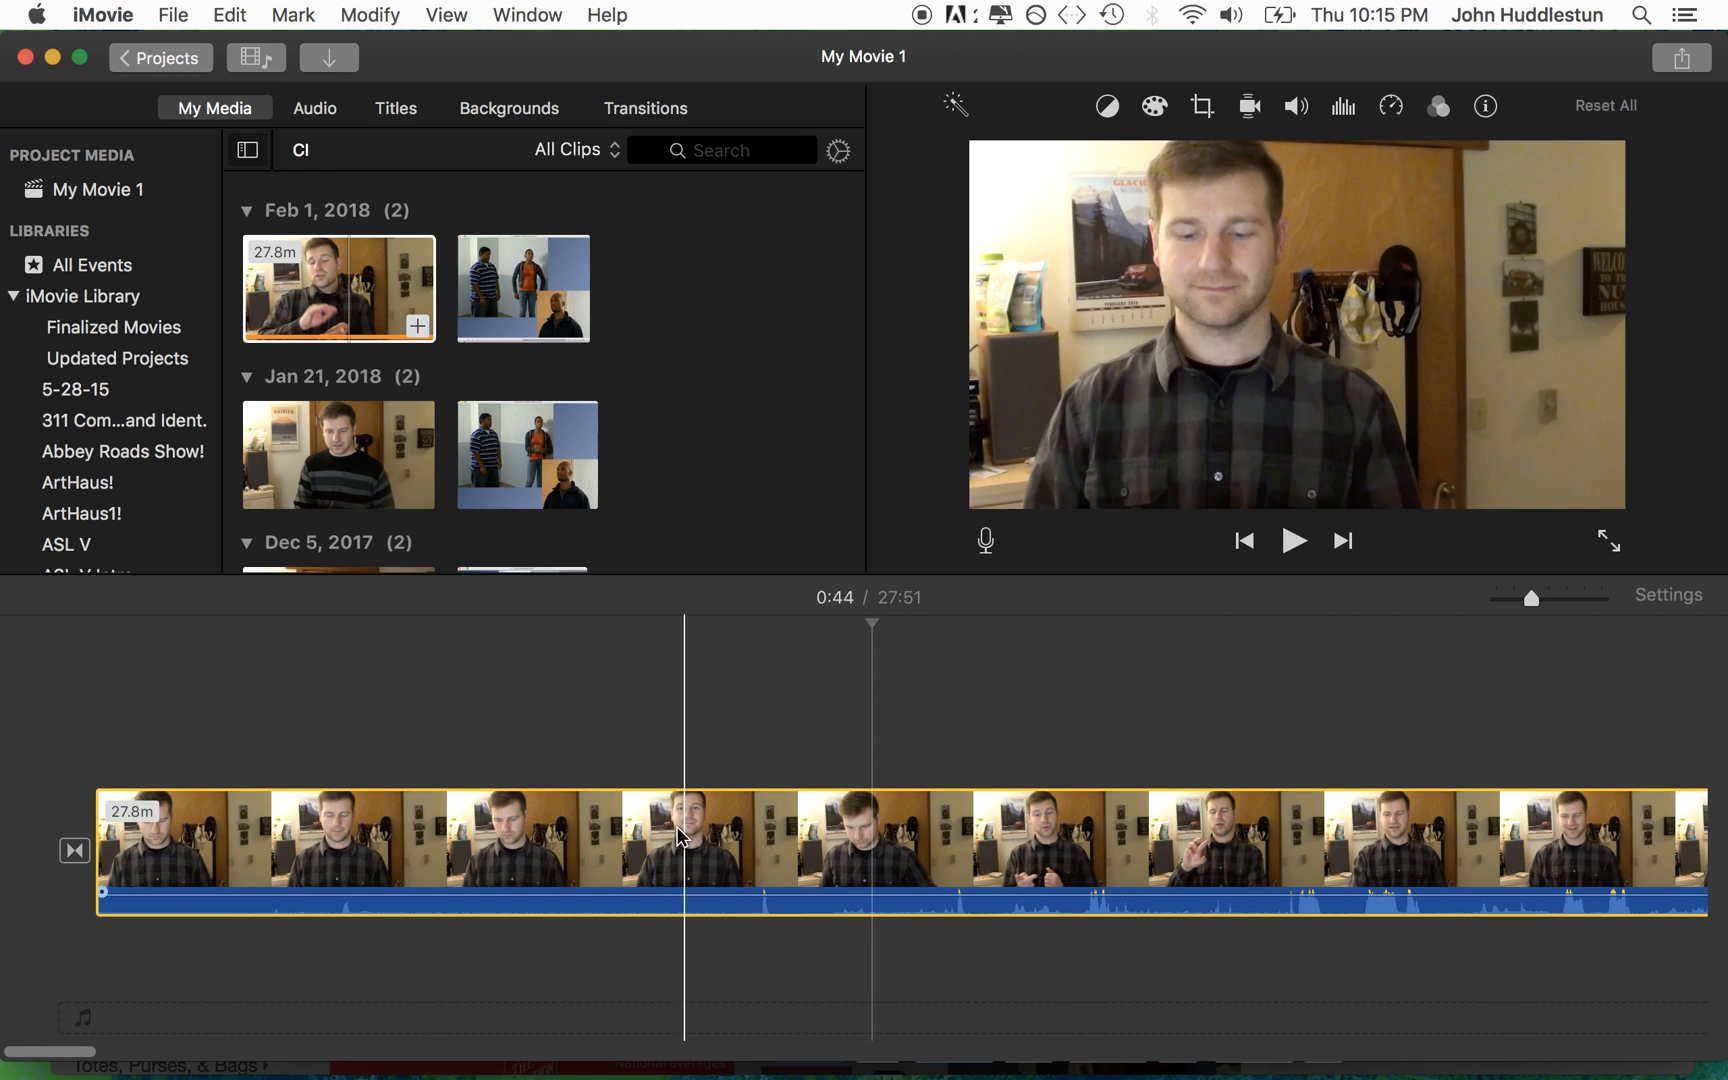
pyautogui.moveTo(97, 852); pyautogui.dragTo(875, 849)
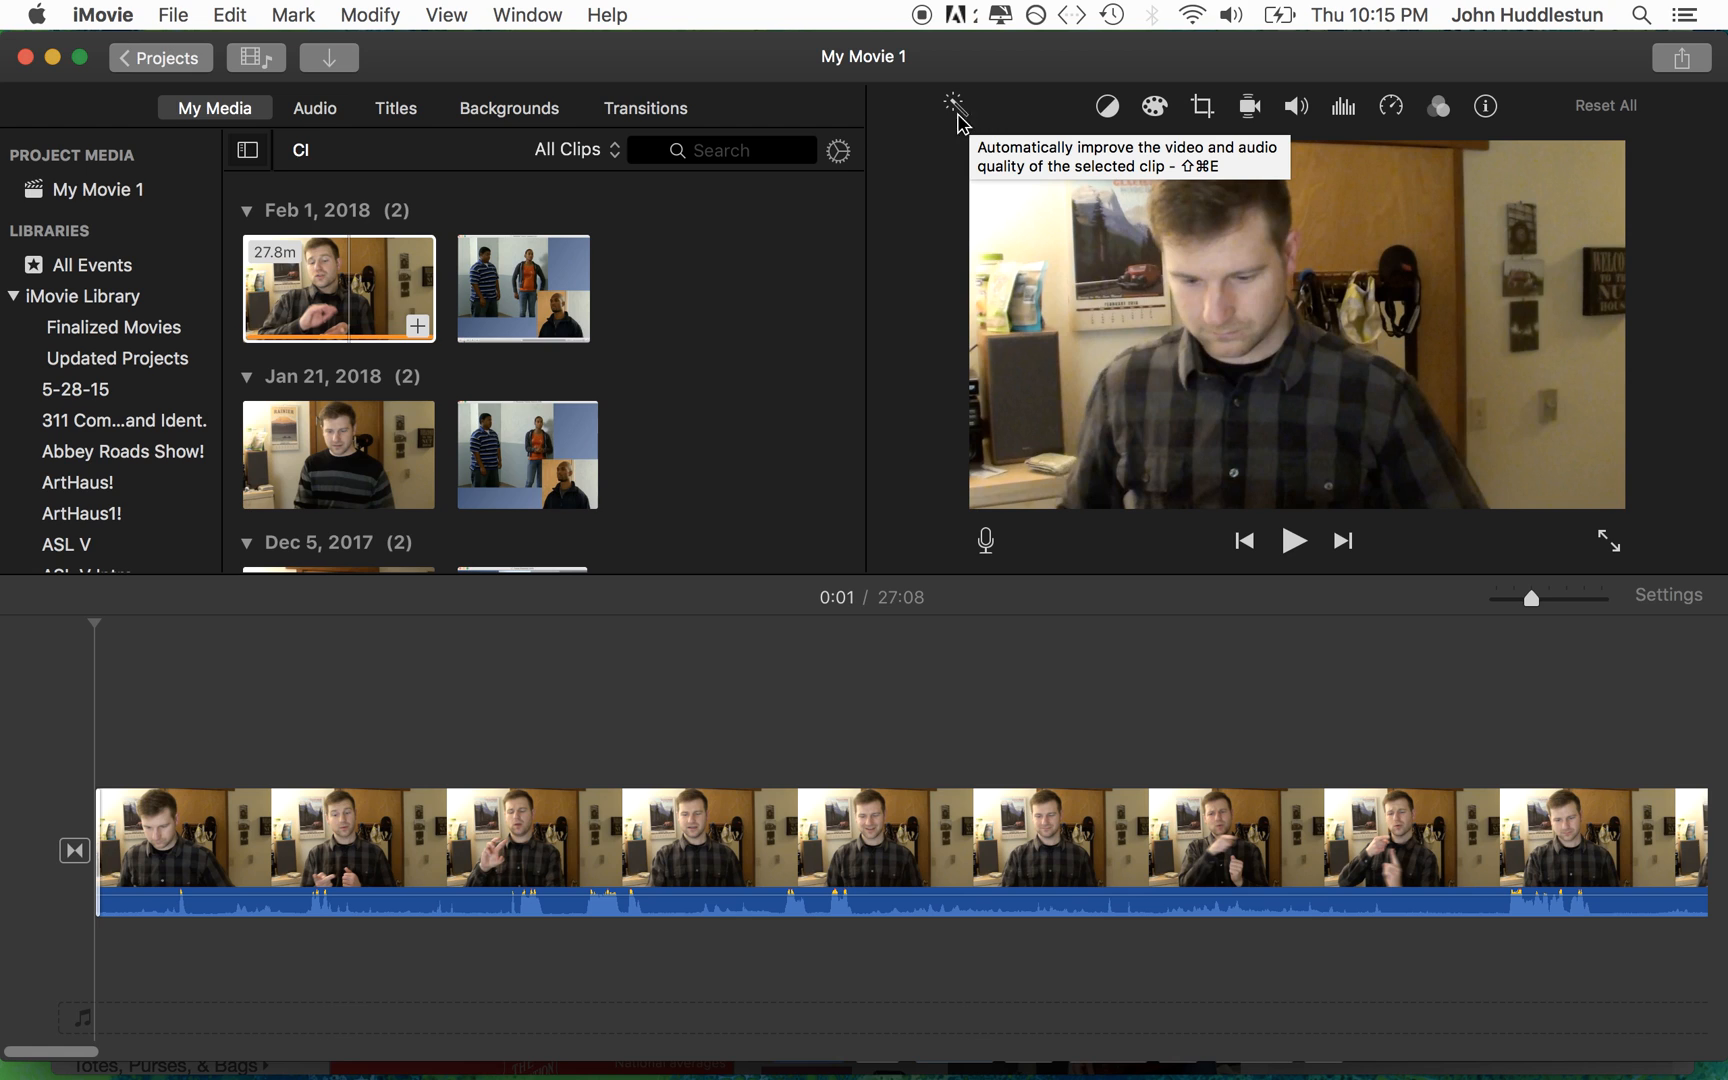
# Step: Overlay the 27.1-minute Feb 1, 2018 clip above the interpreter clip as Picture in Picture, placed in the frame's upper-right corner
pyautogui.moveTo(541, 318); pyautogui.dragTo(113, 706)
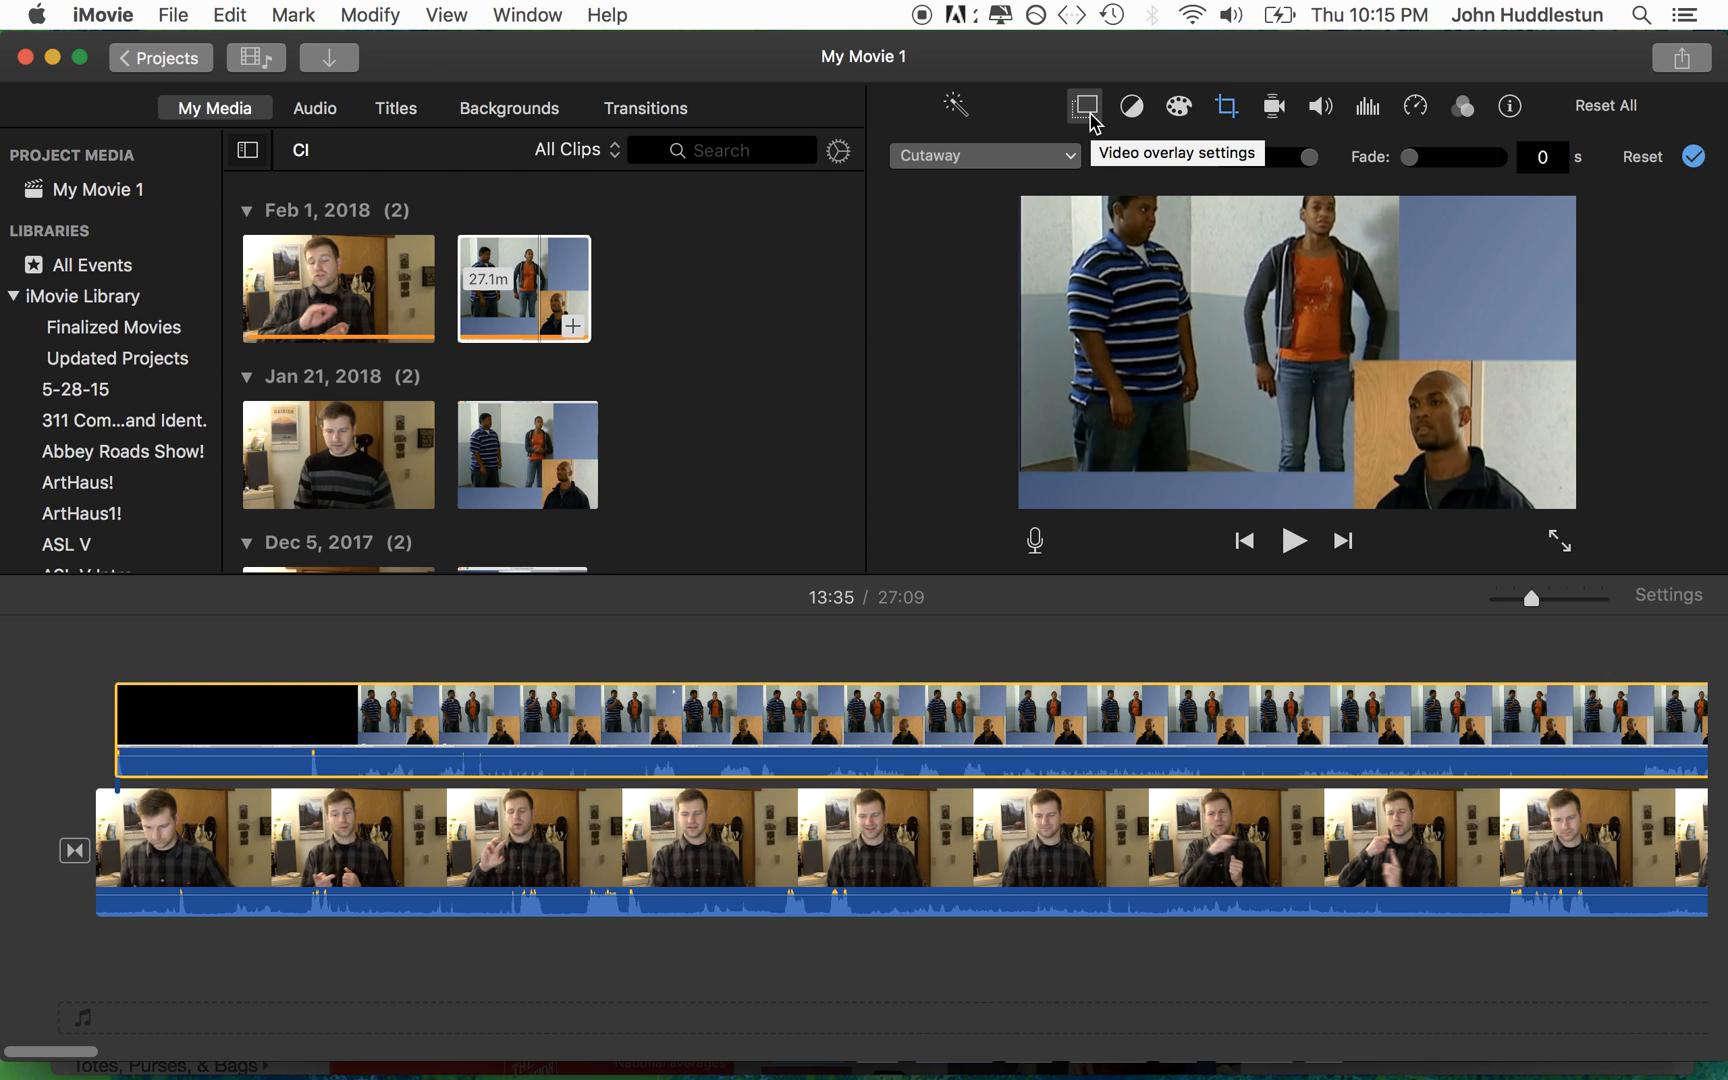
pyautogui.click(1022, 157)
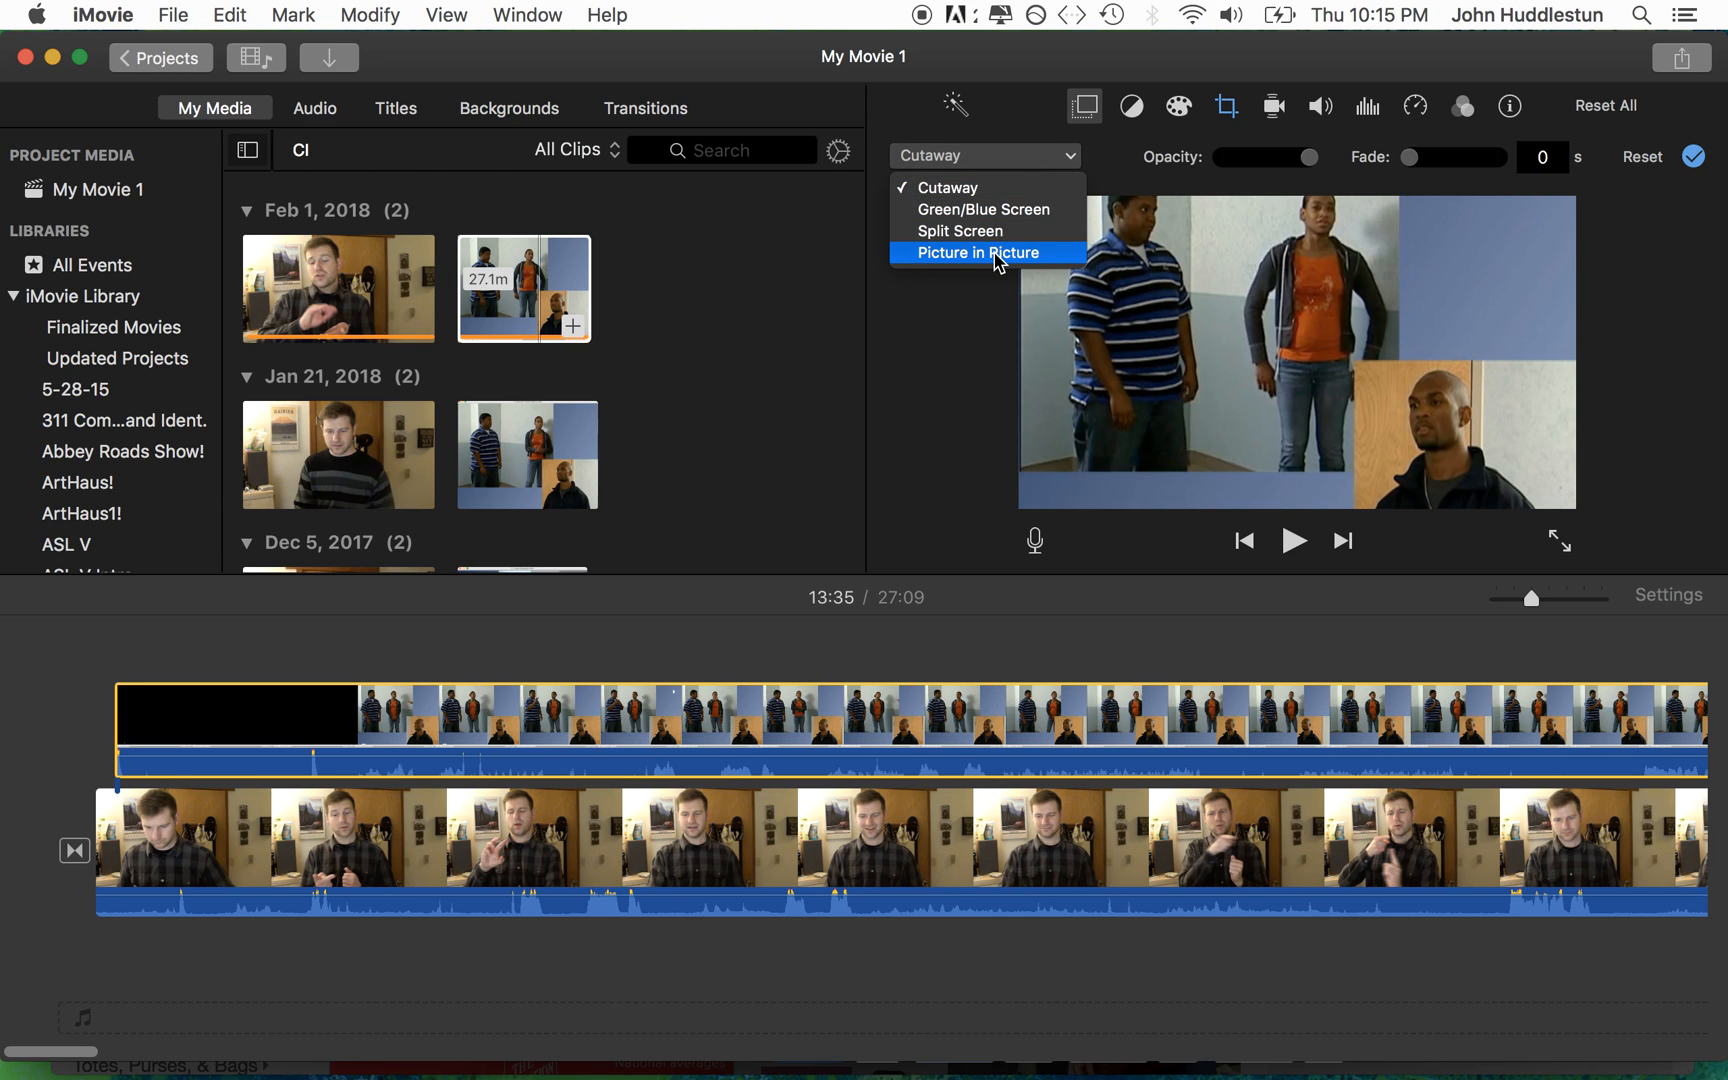
pyautogui.click(1013, 107)
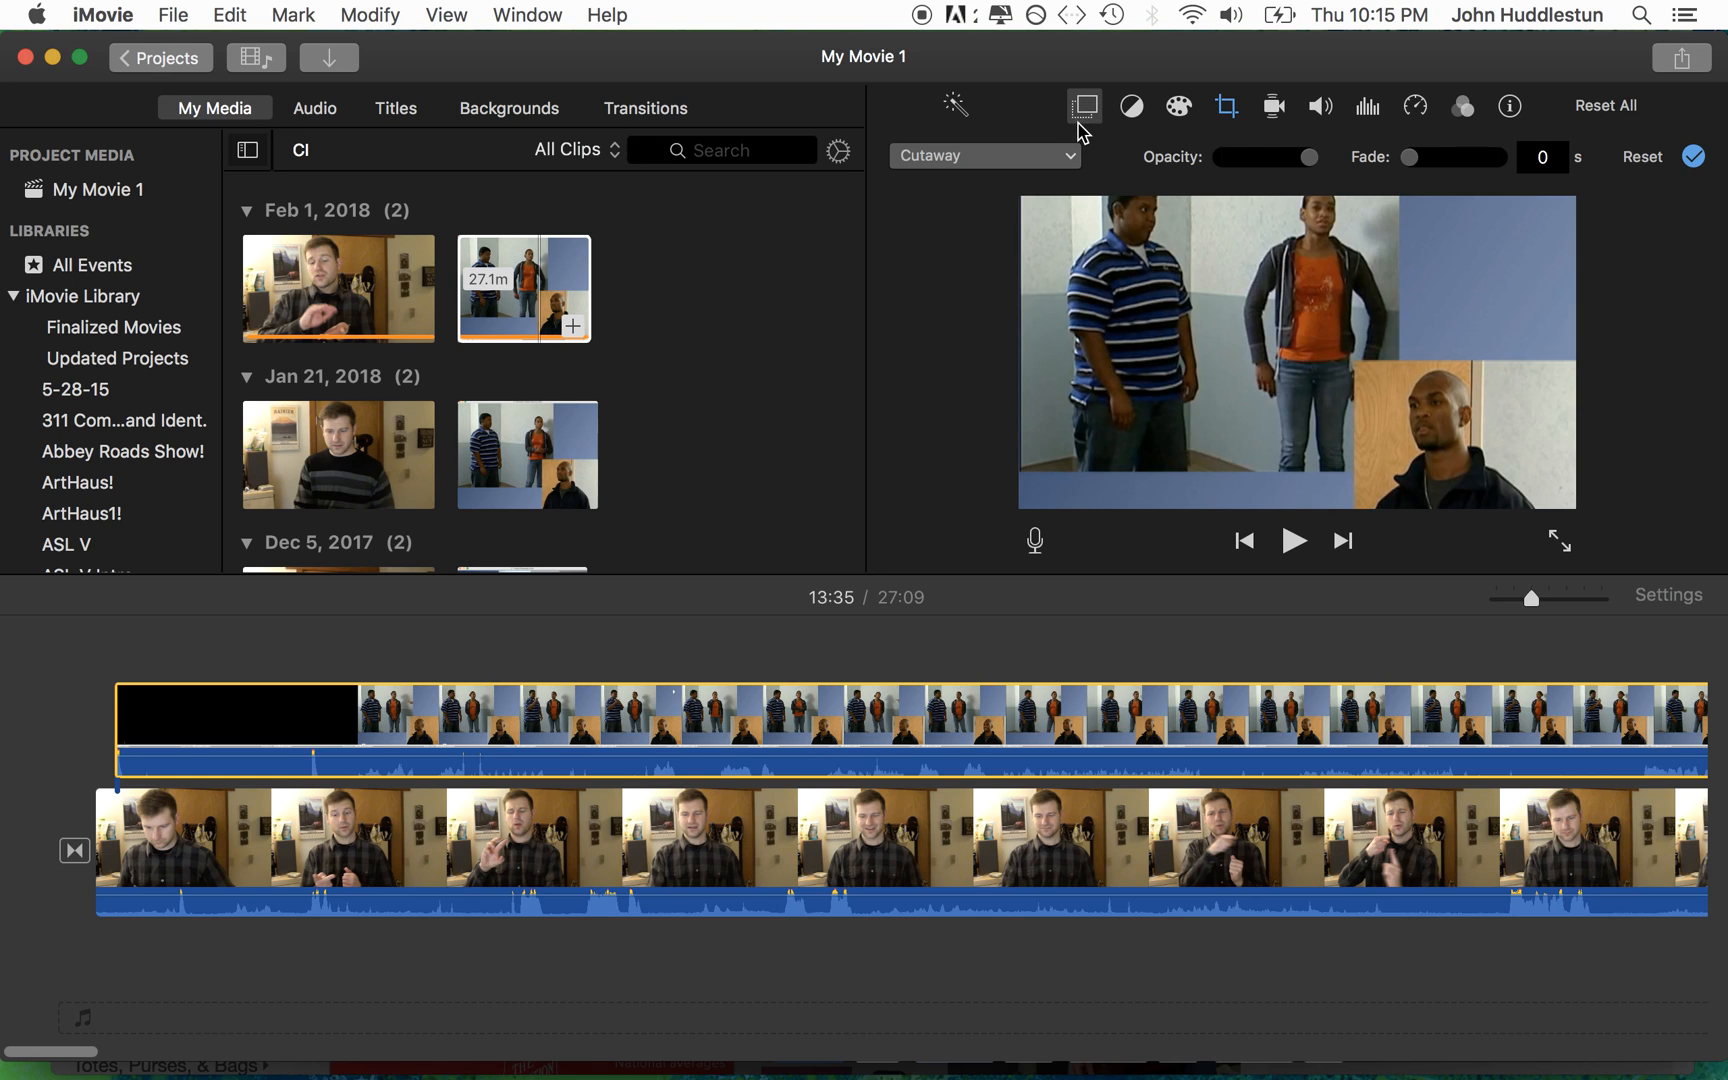
pyautogui.click(1035, 158)
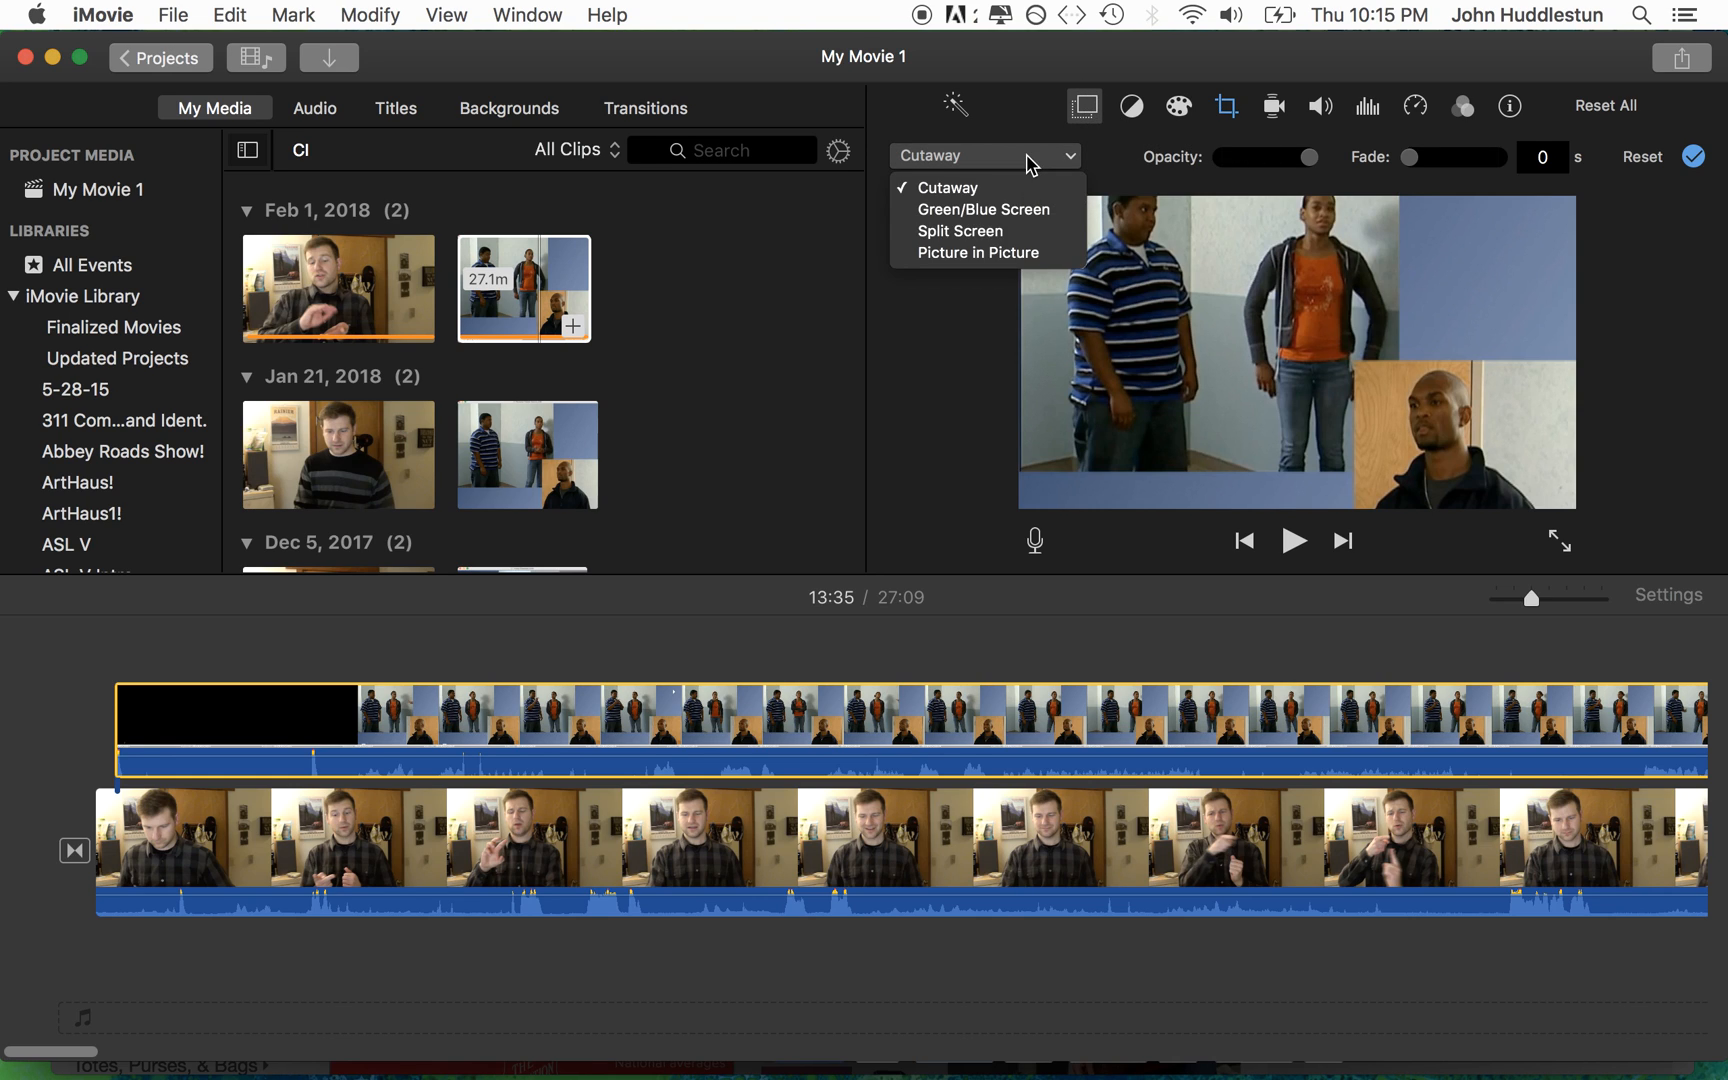
pyautogui.click(980, 253)
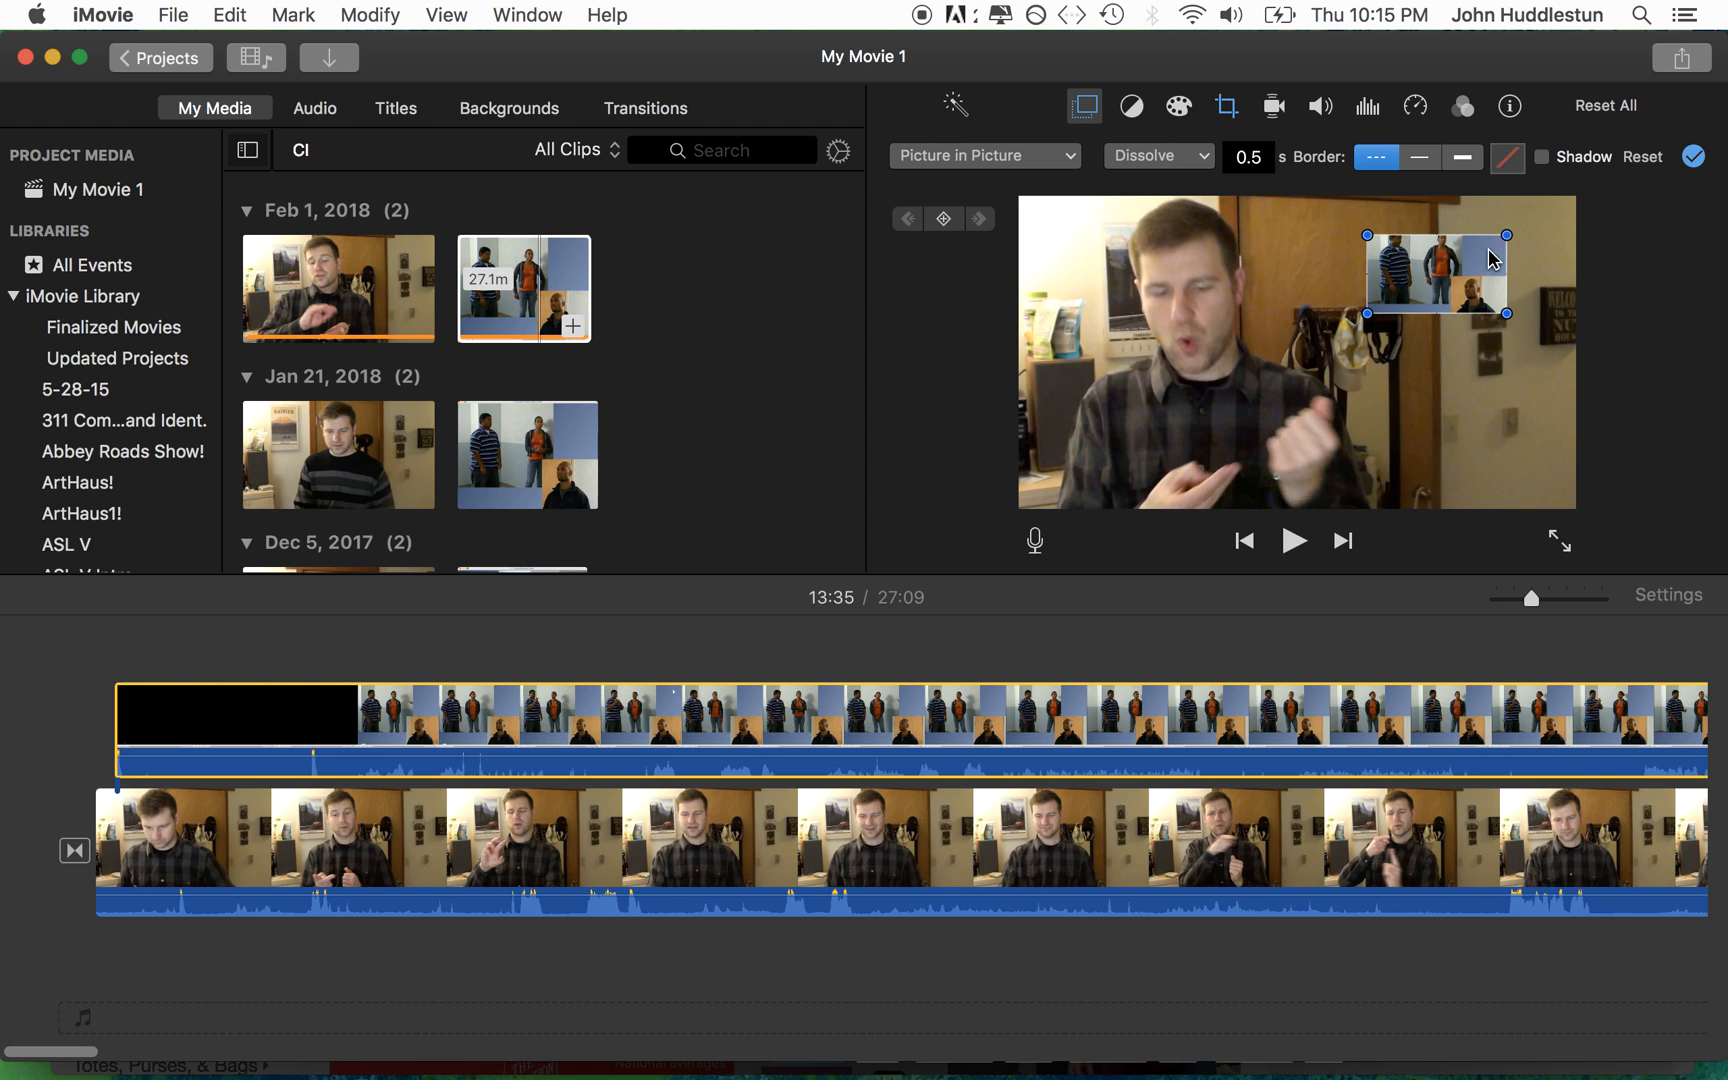
pyautogui.moveTo(1495, 254)
pyautogui.mouseDown()
pyautogui.moveTo(1530, 262)
pyautogui.moveTo(1520, 240)
pyautogui.mouseUp()
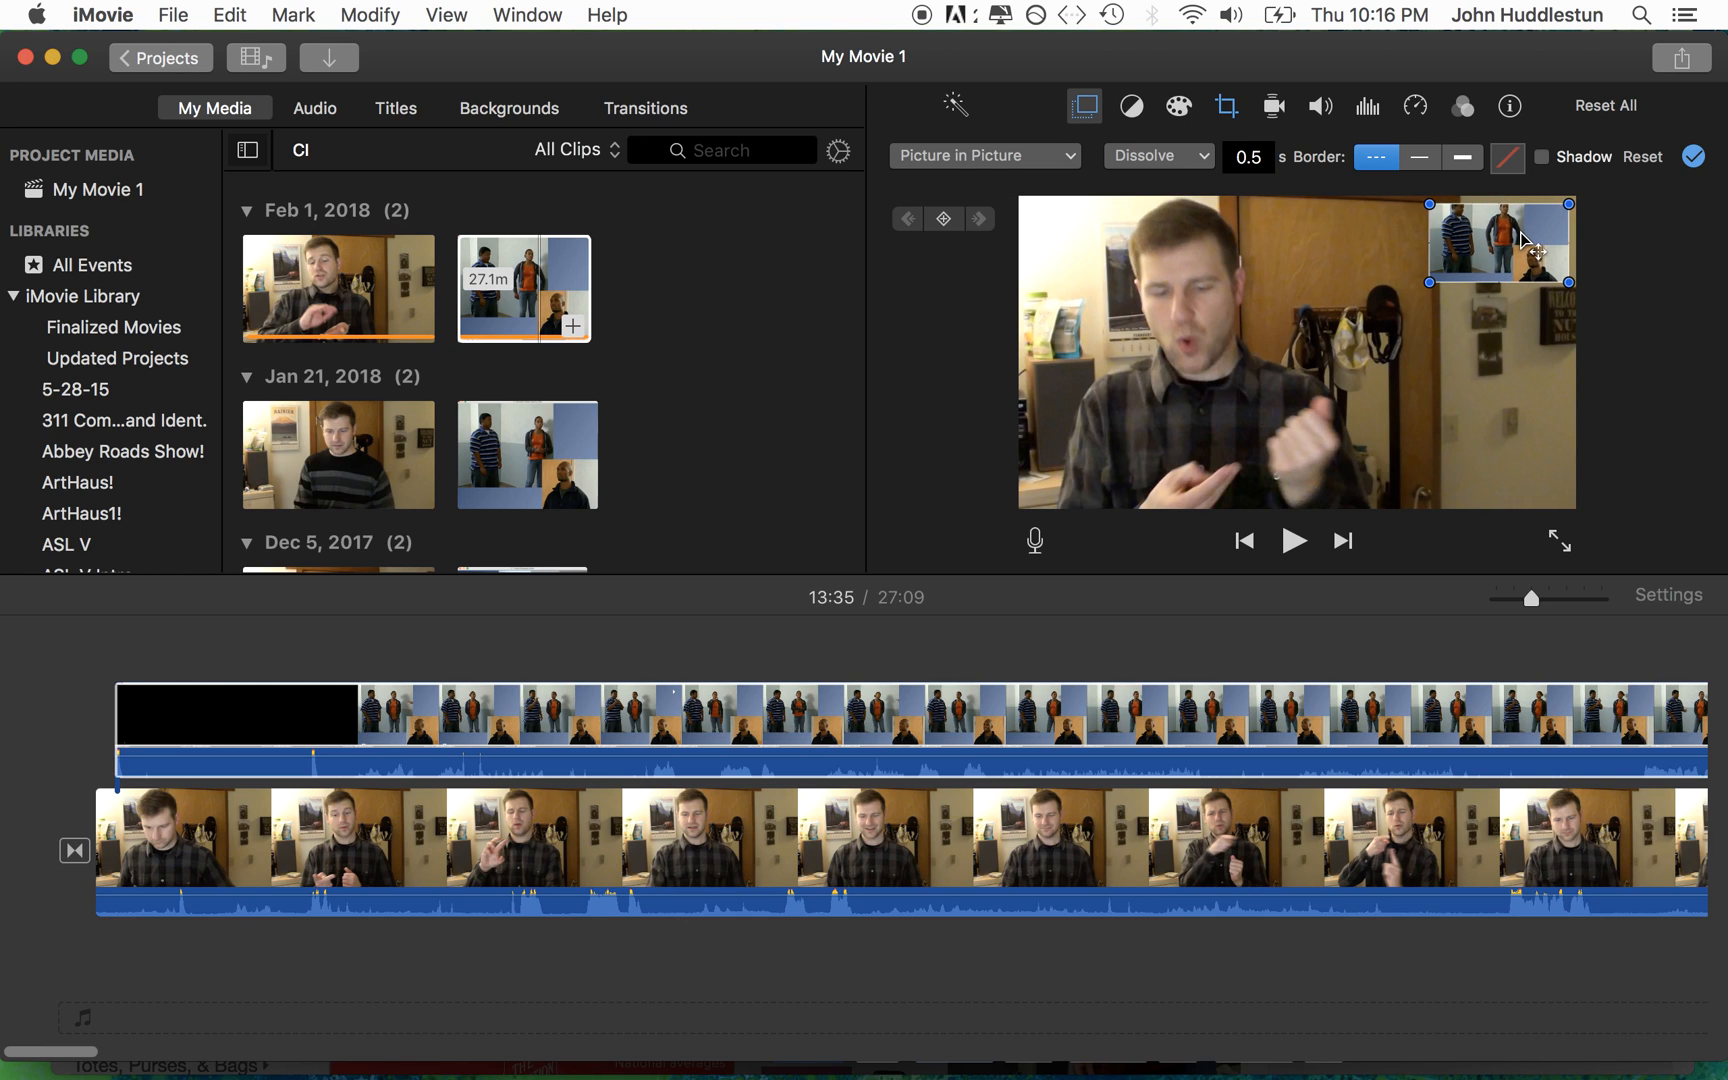
# Step: Trim part of the overlay clip's black opening and shift the clip so its clap spike aligns with the lower clip's at 0:05
pyautogui.moveTo(117, 725); pyautogui.dragTo(213, 710)
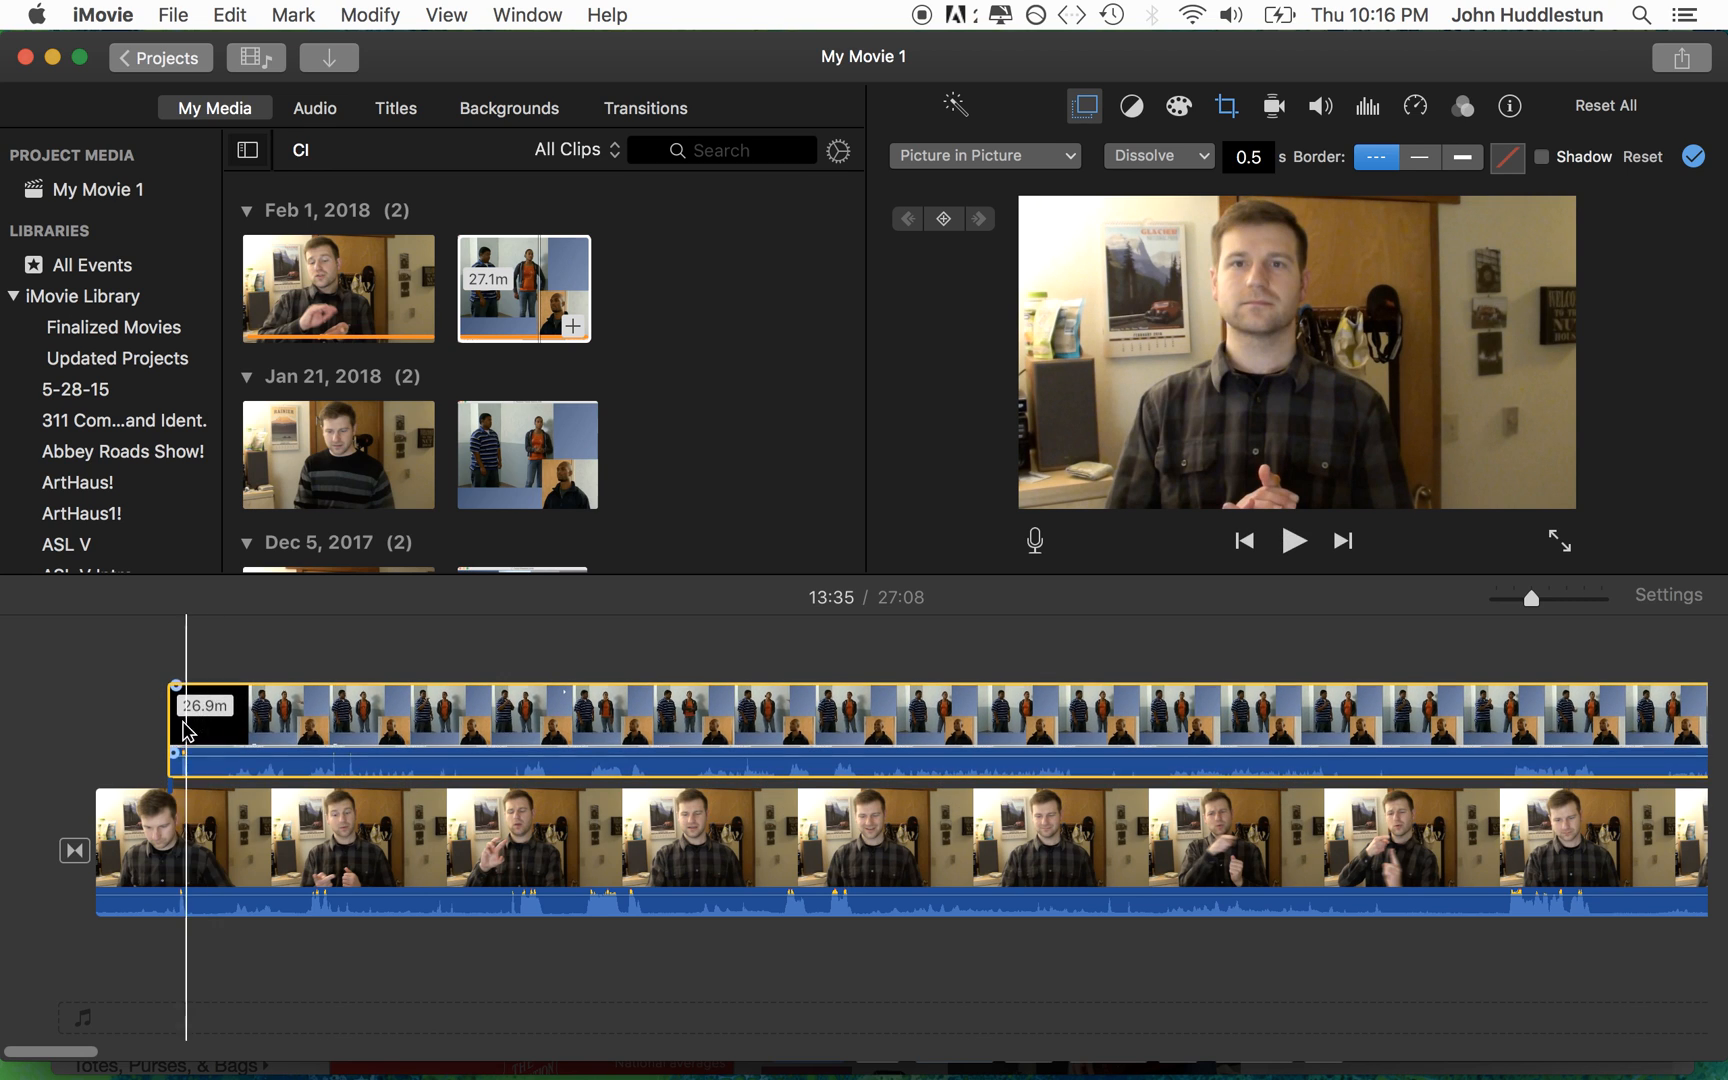
pyautogui.moveTo(1537, 607); pyautogui.dragTo(1550, 602)
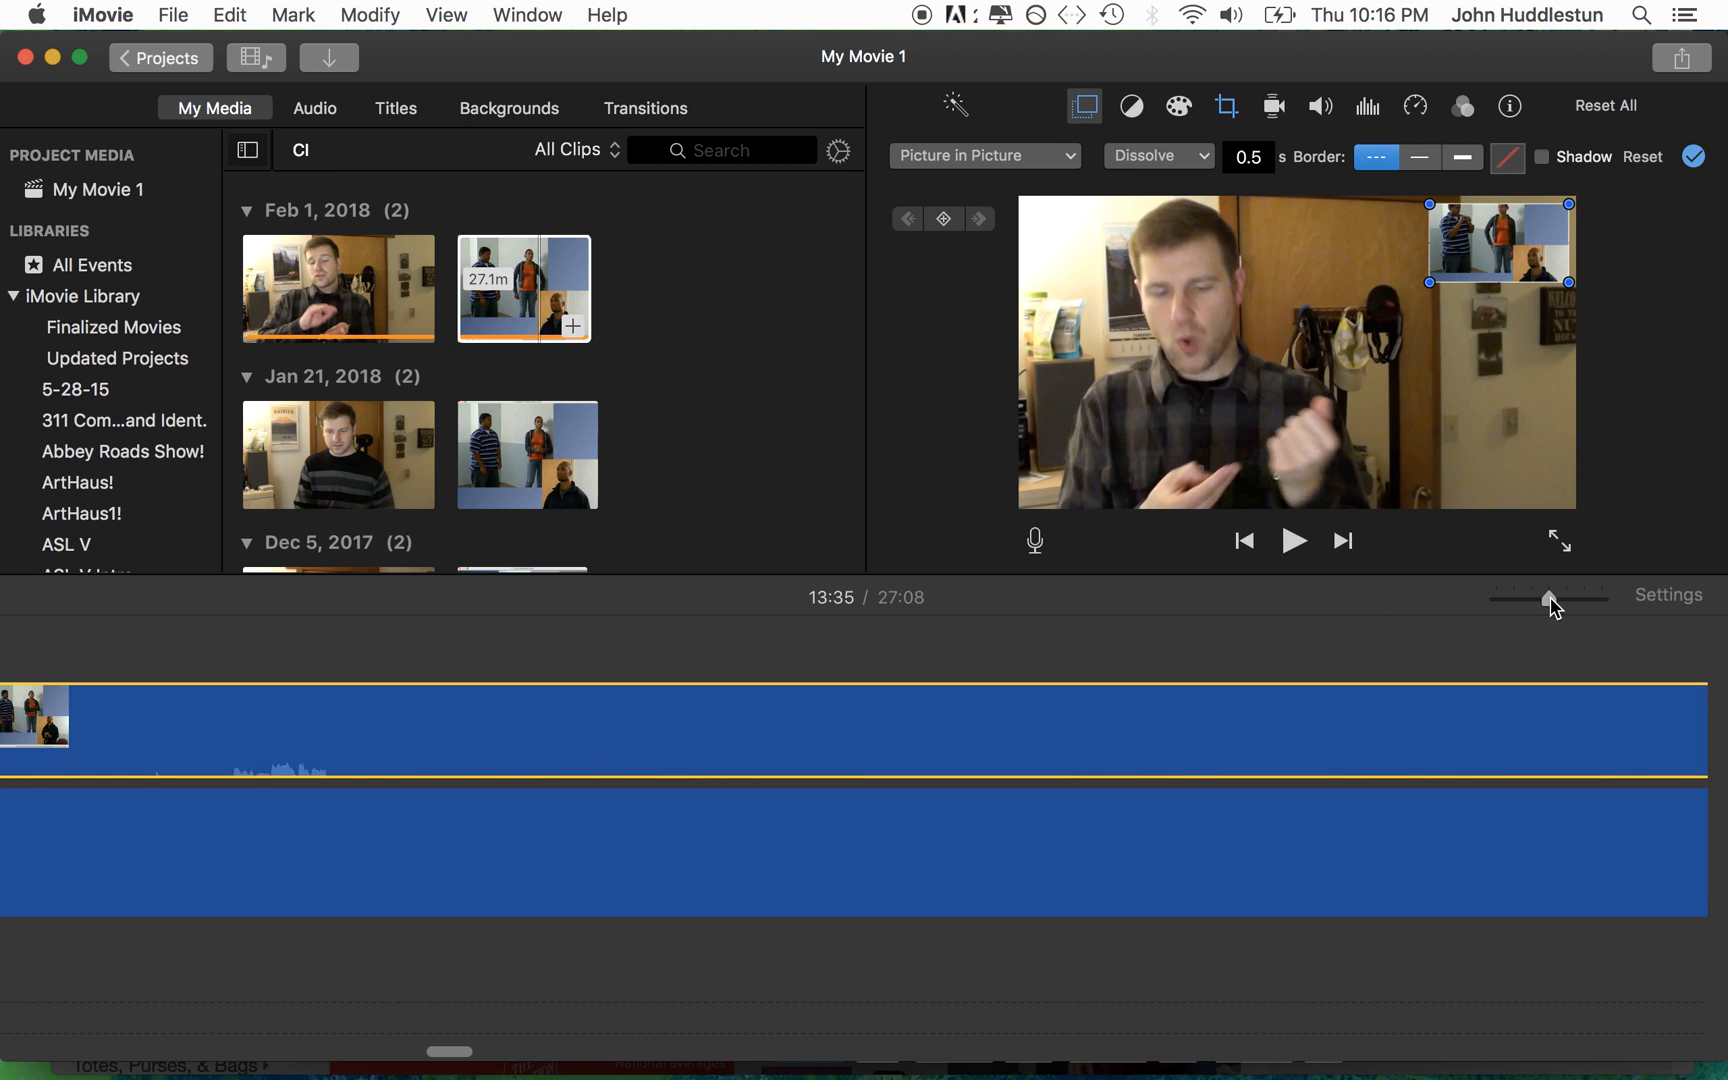
pyautogui.hscroll(-2, 648, 742)
pyautogui.hscroll(-10, 648, 742)
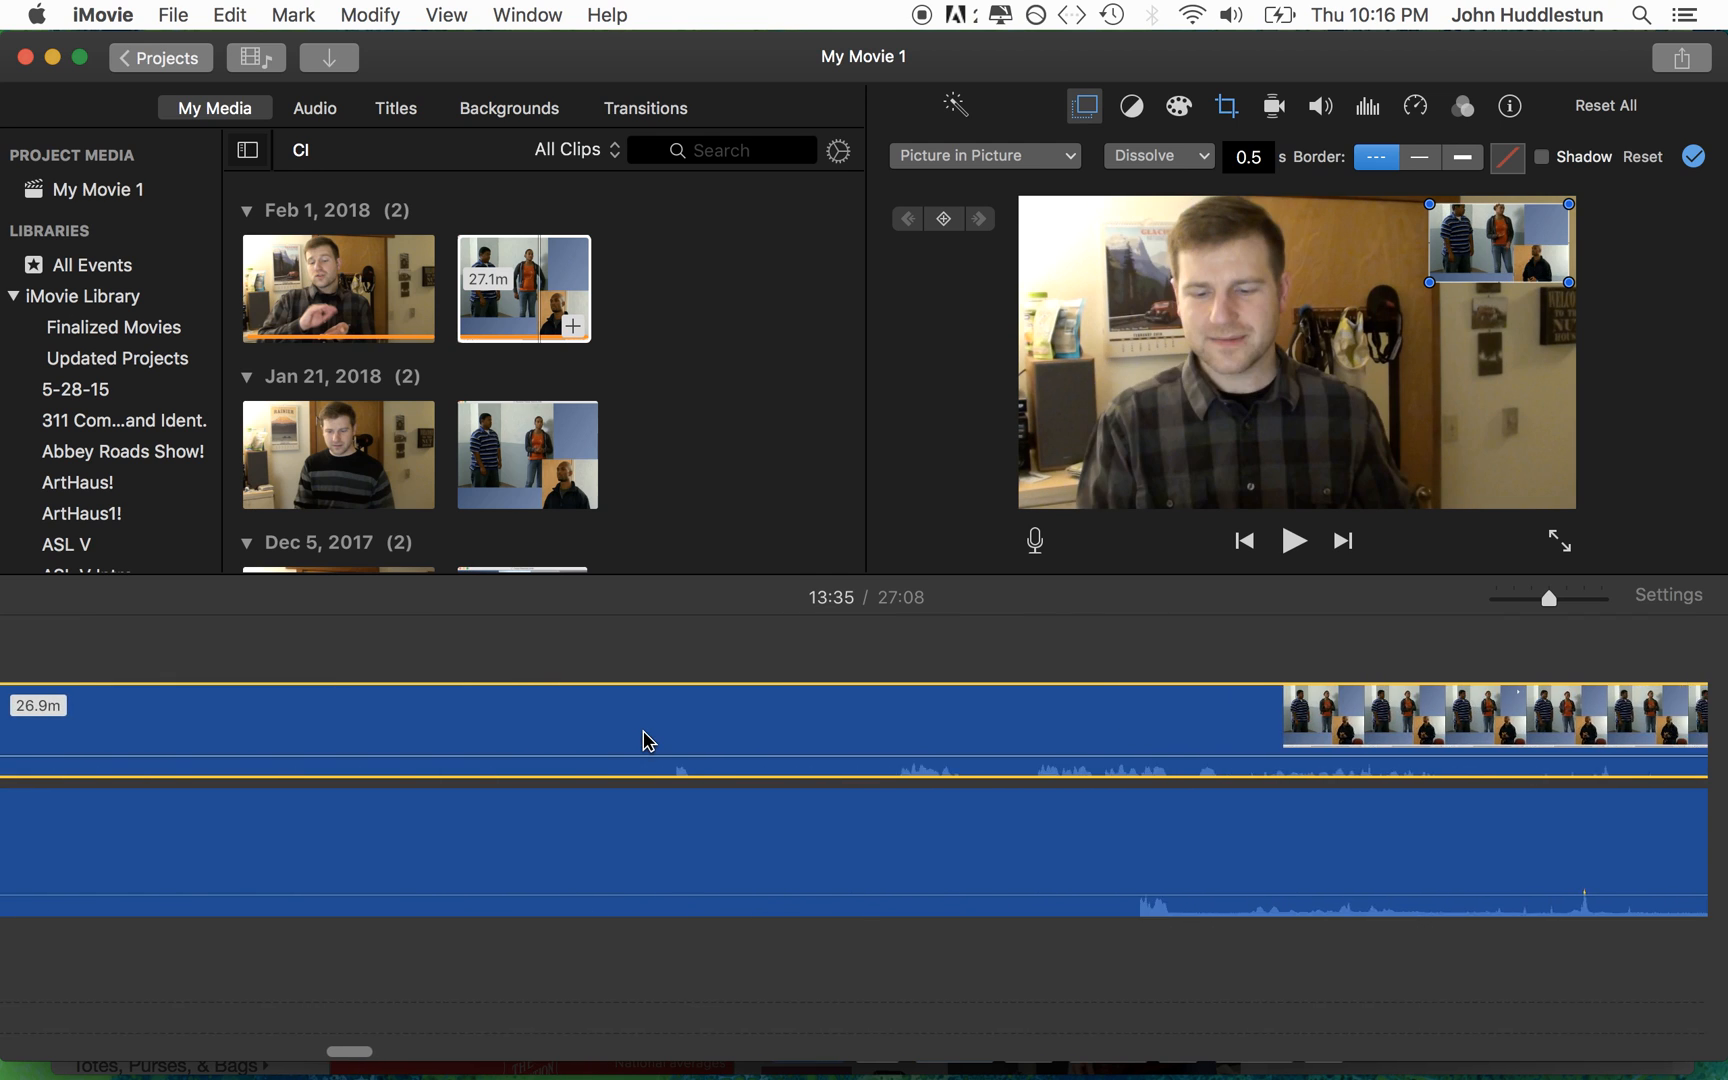
pyautogui.hscroll(-10, 648, 742)
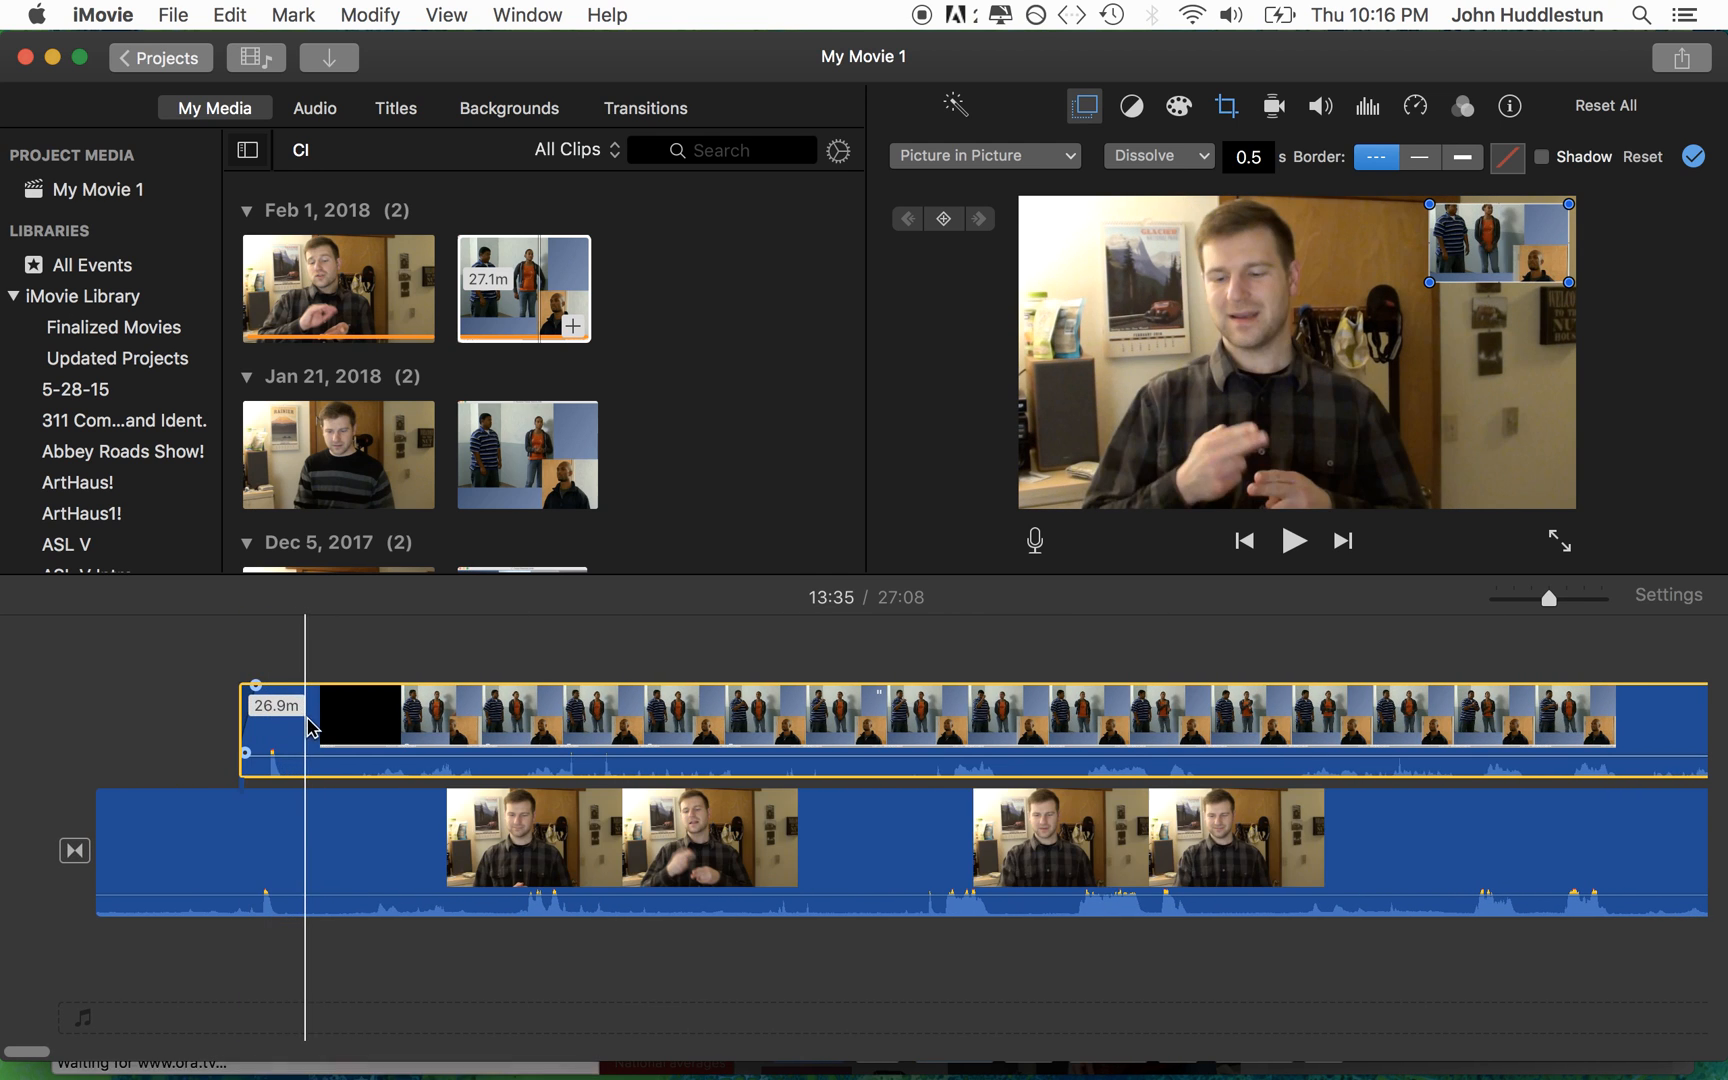
pyautogui.click(268, 727)
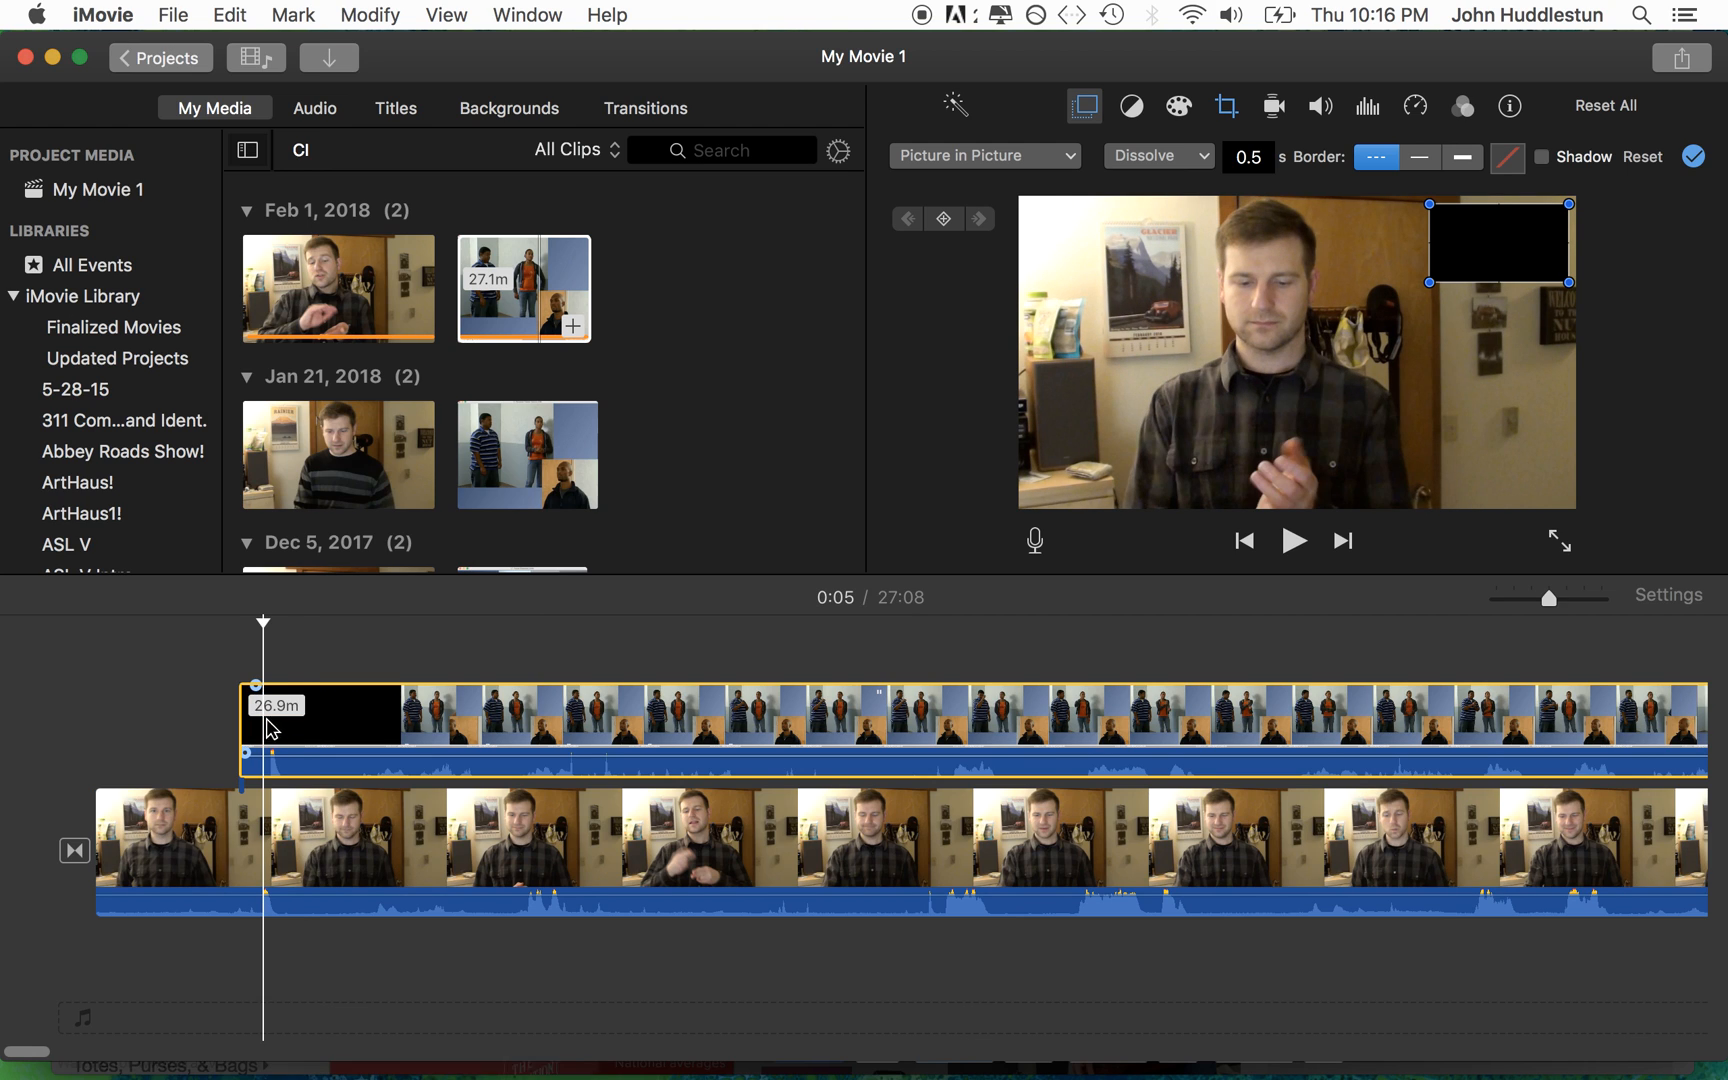
pyautogui.moveTo(305, 720); pyautogui.dragTo(299, 720)
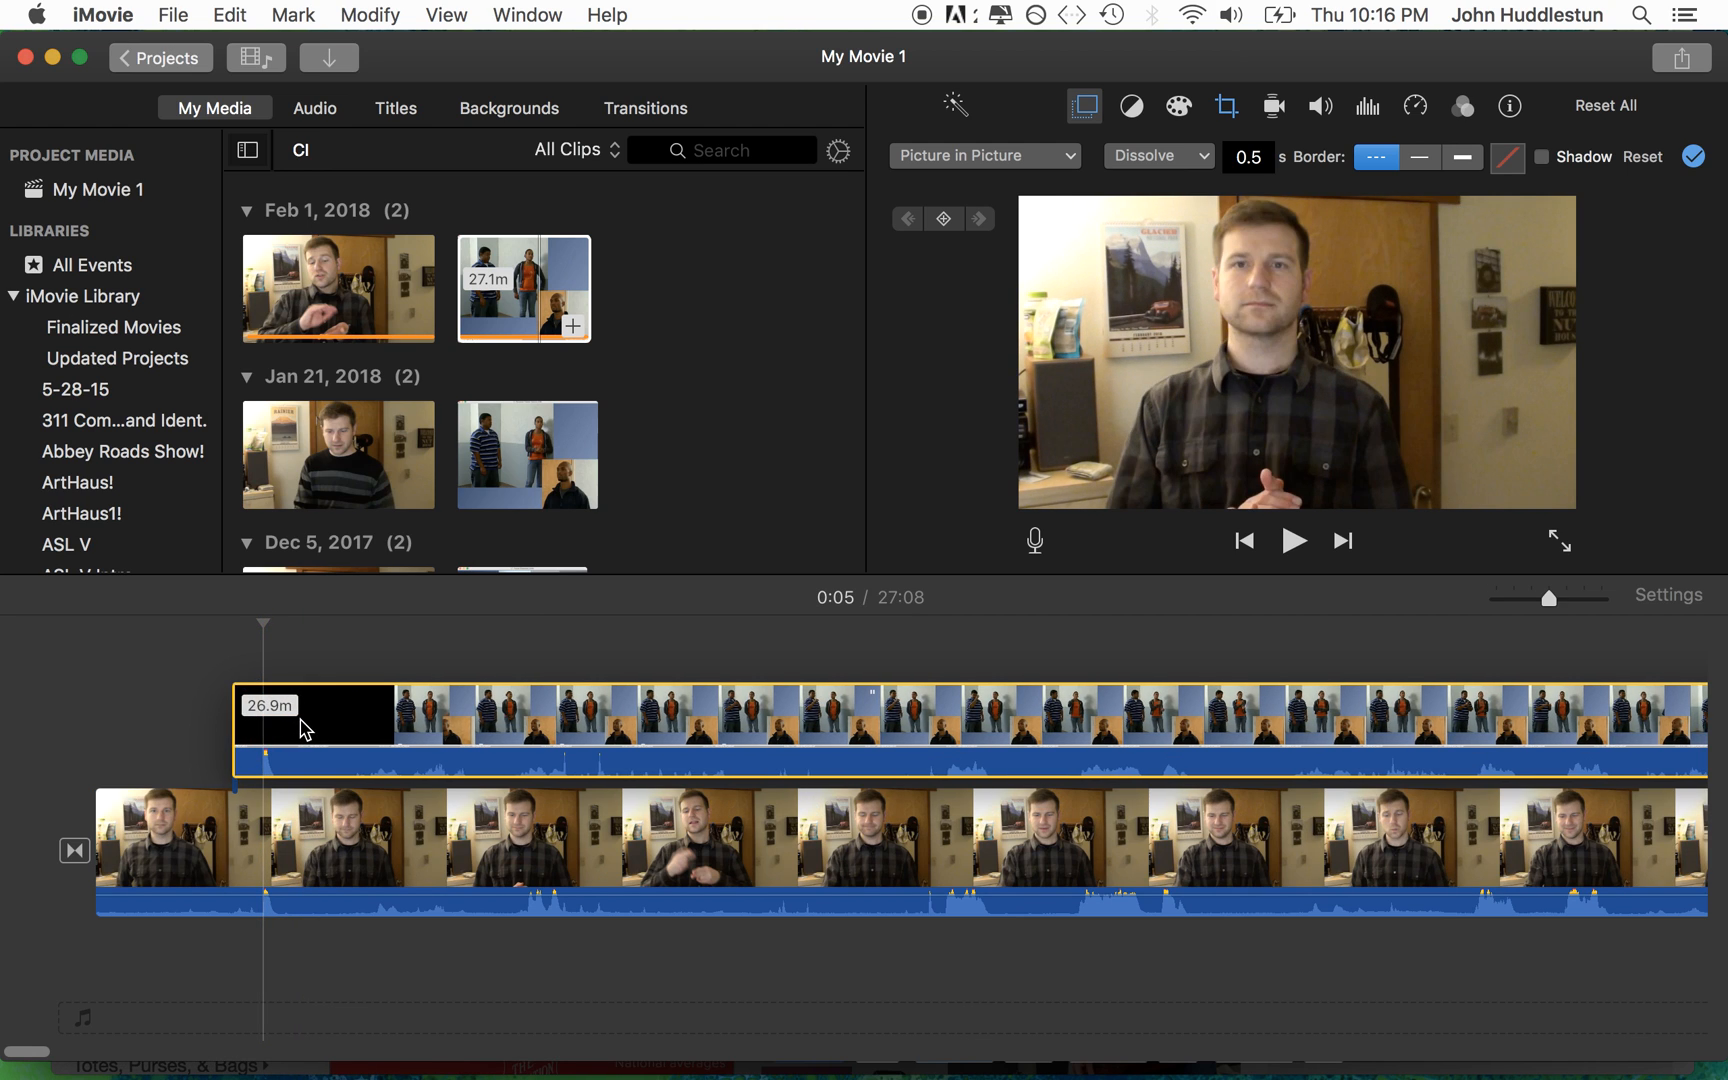
# Step: Play the movie from 0:03 through the clap to check that the overlay and the lower clip are in sync
pyautogui.click(179, 712)
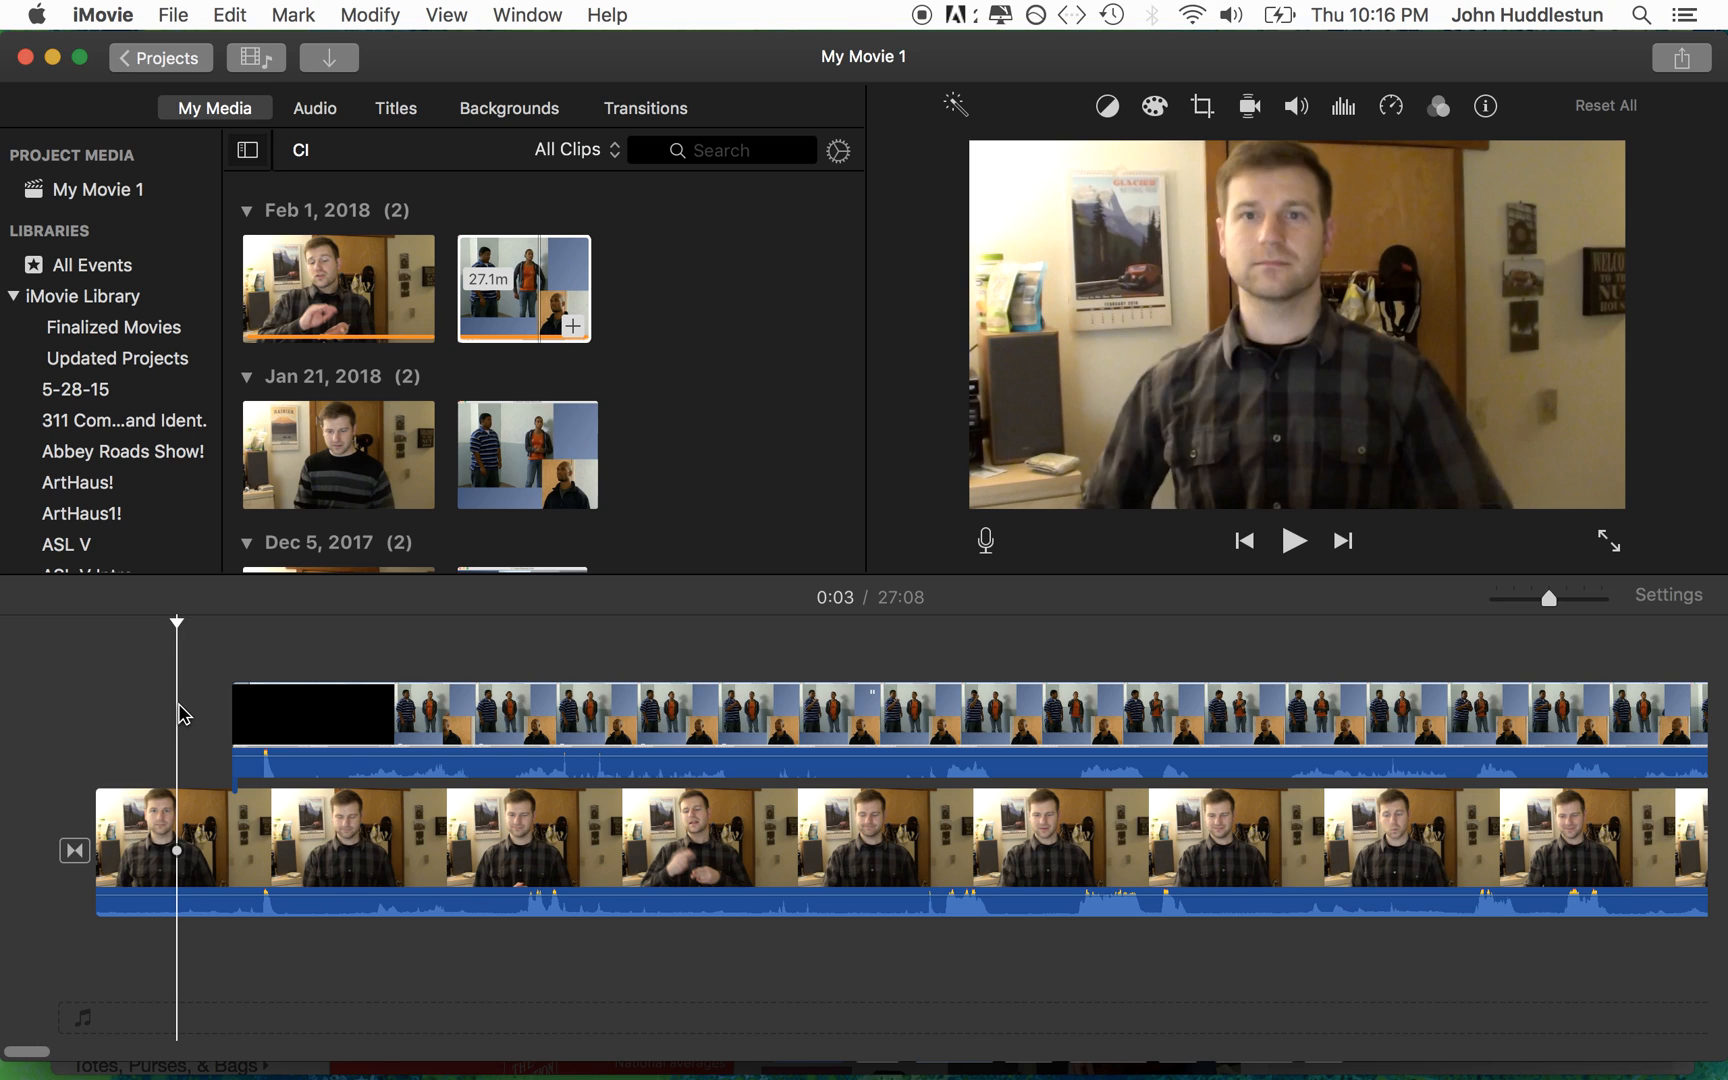
pyautogui.press('space')
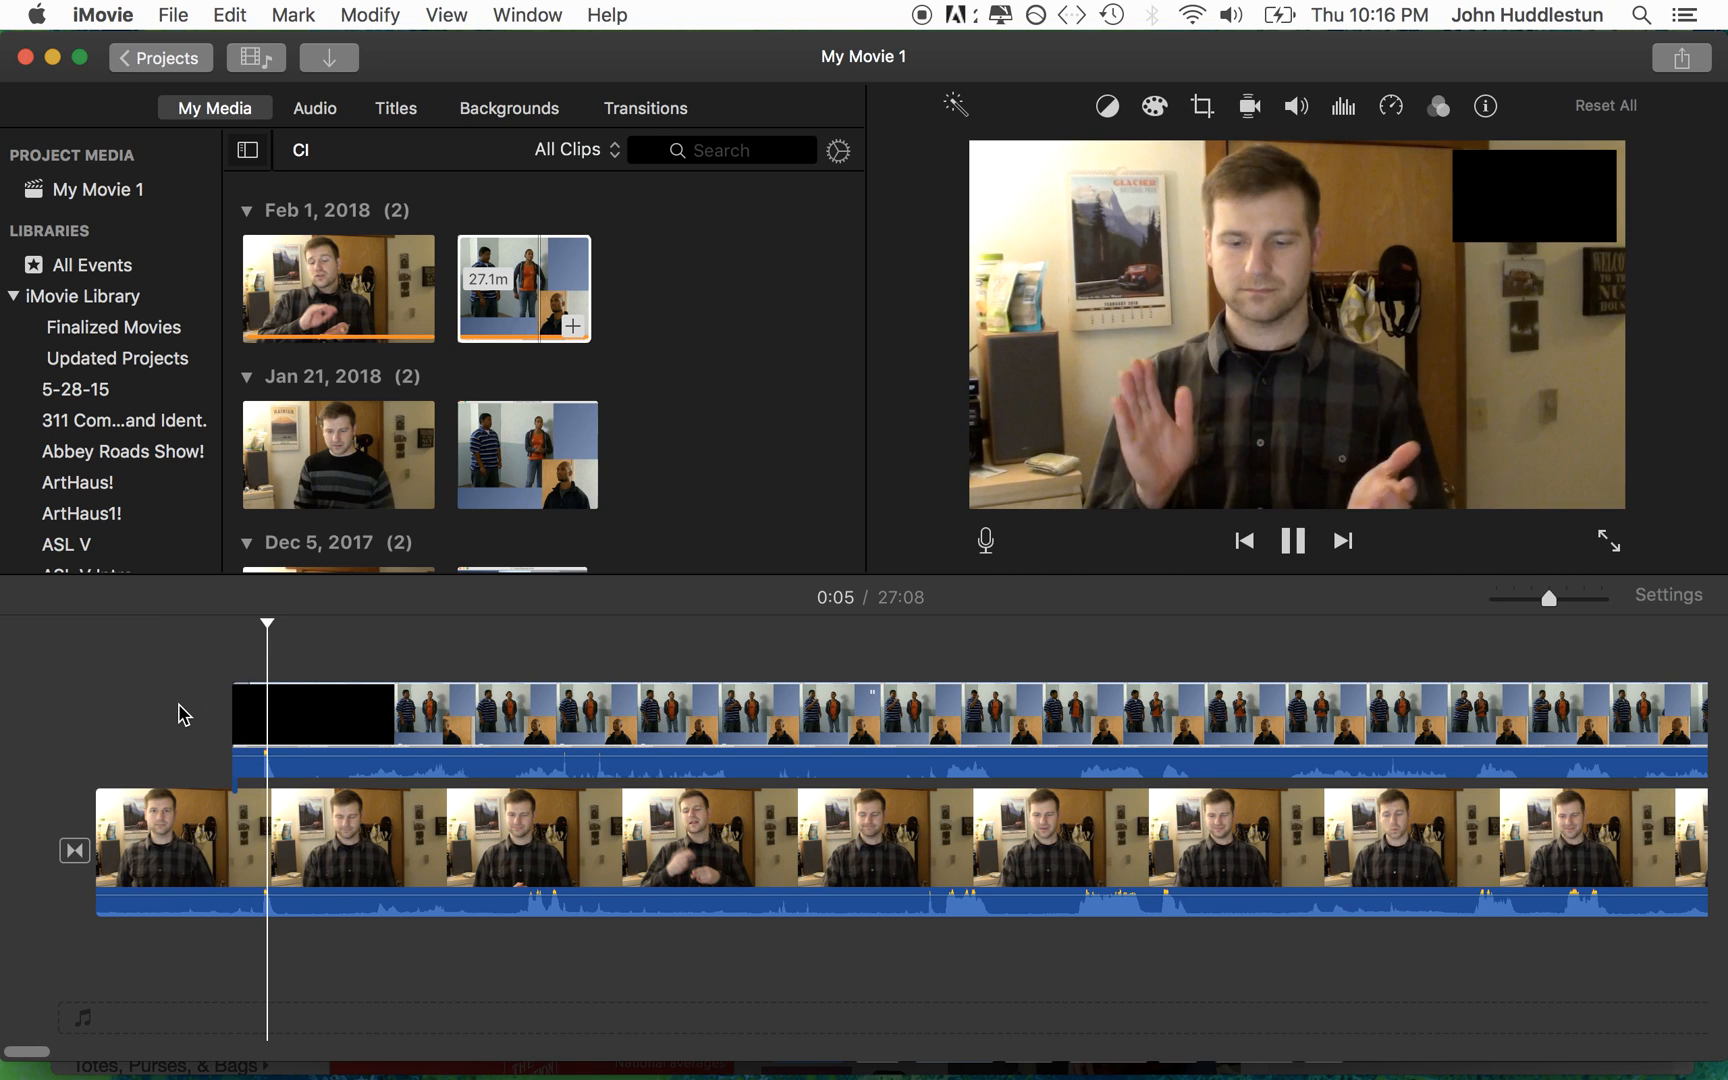
pyautogui.press('space')
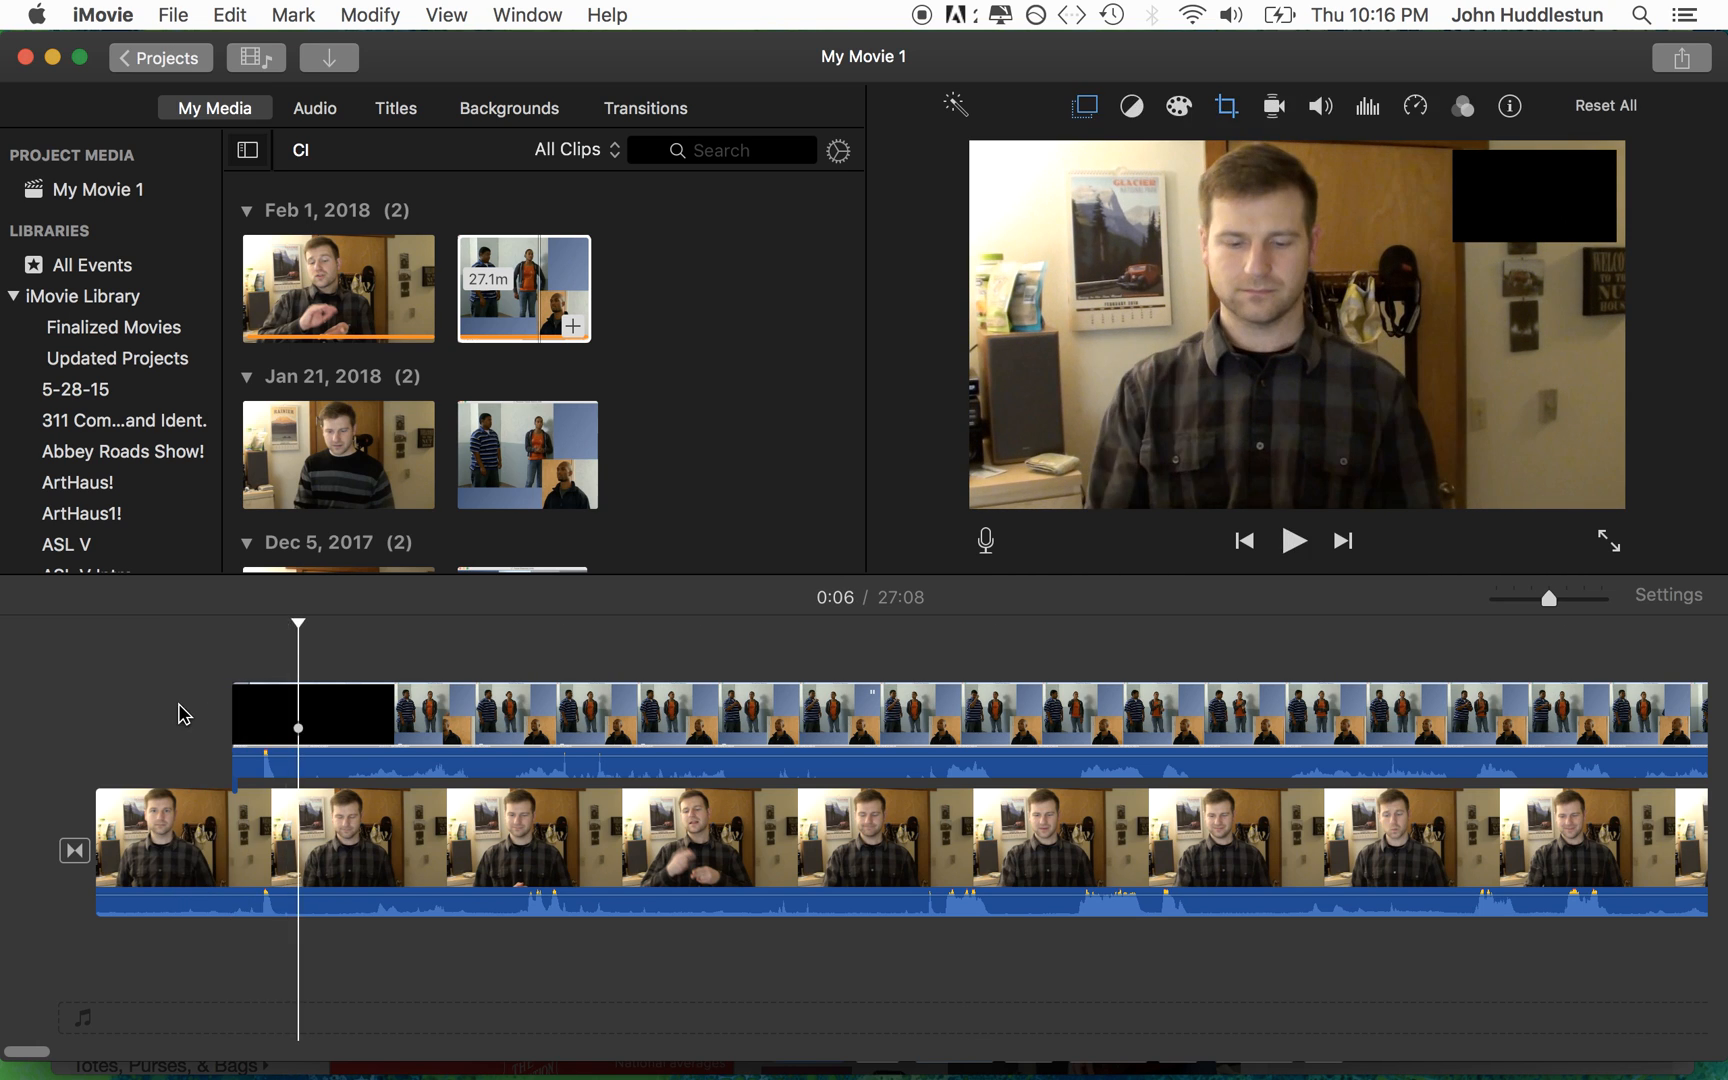
# Step: Lower the overlay clip's audio volume all the way to silence it, leaving the playhead at 0:02
pyautogui.click(334, 765)
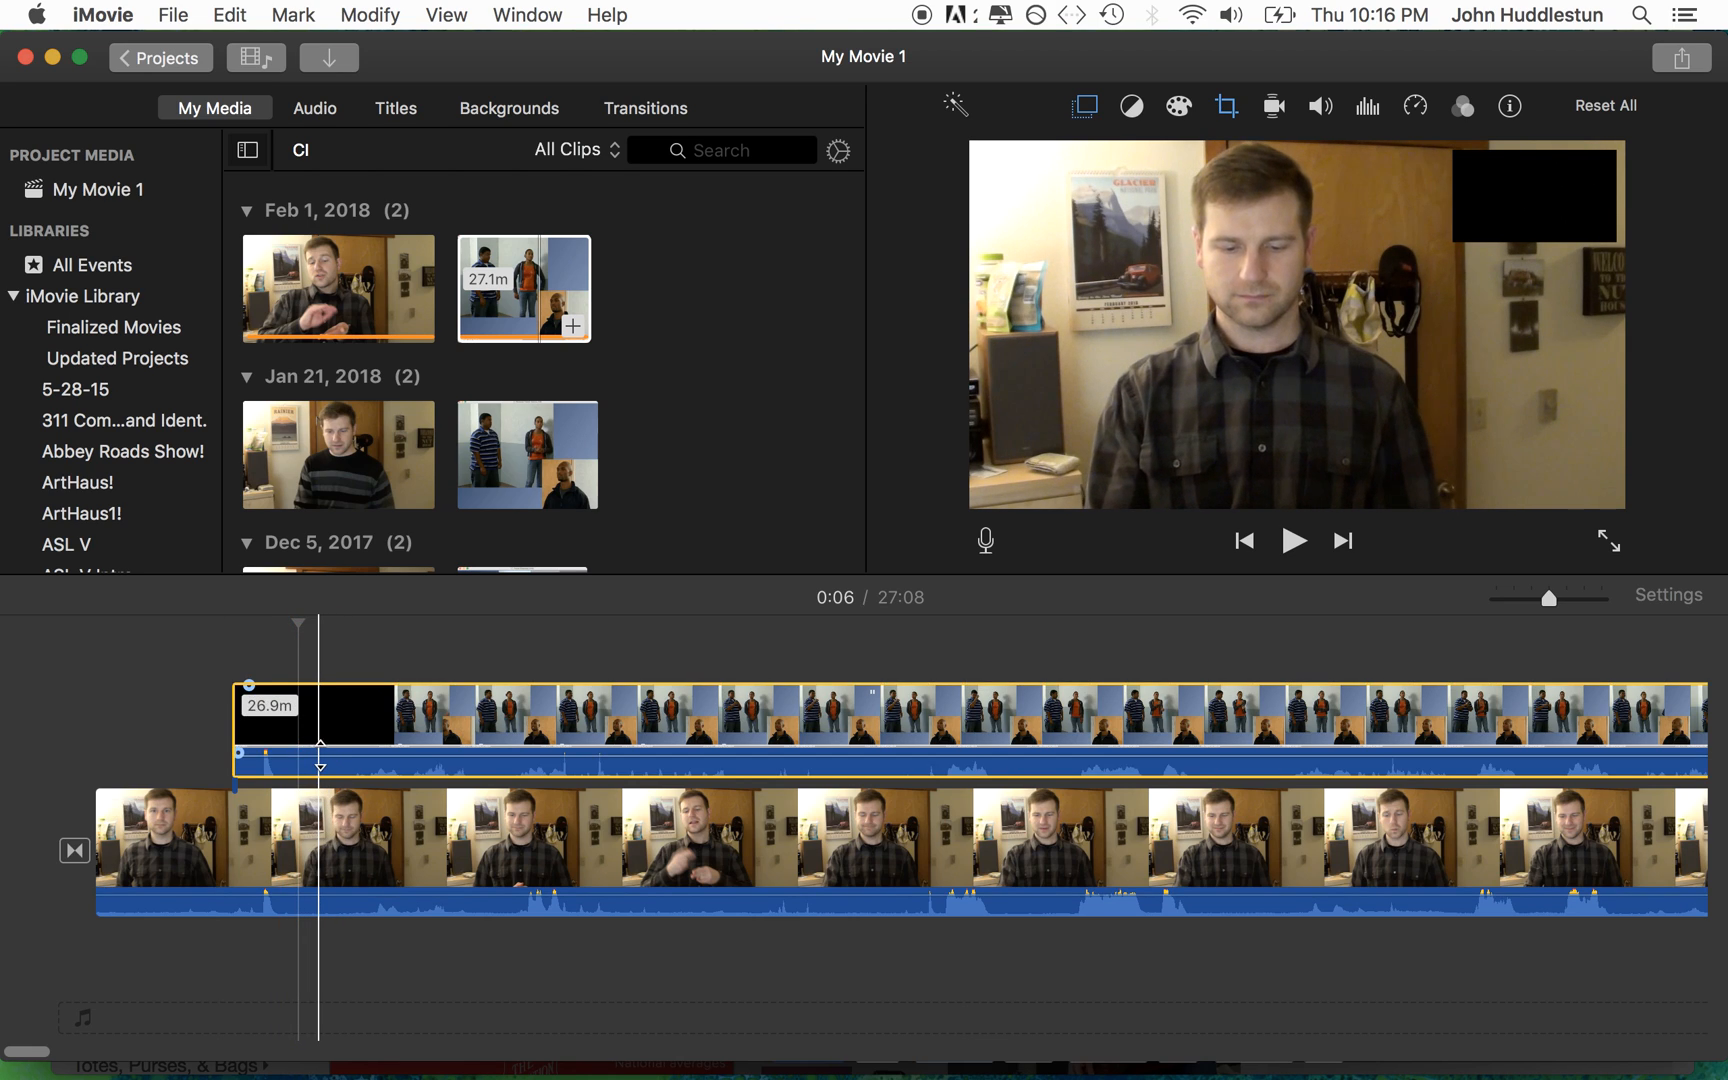
pyautogui.moveTo(320, 759); pyautogui.dragTo(322, 790)
pyautogui.click(148, 732)
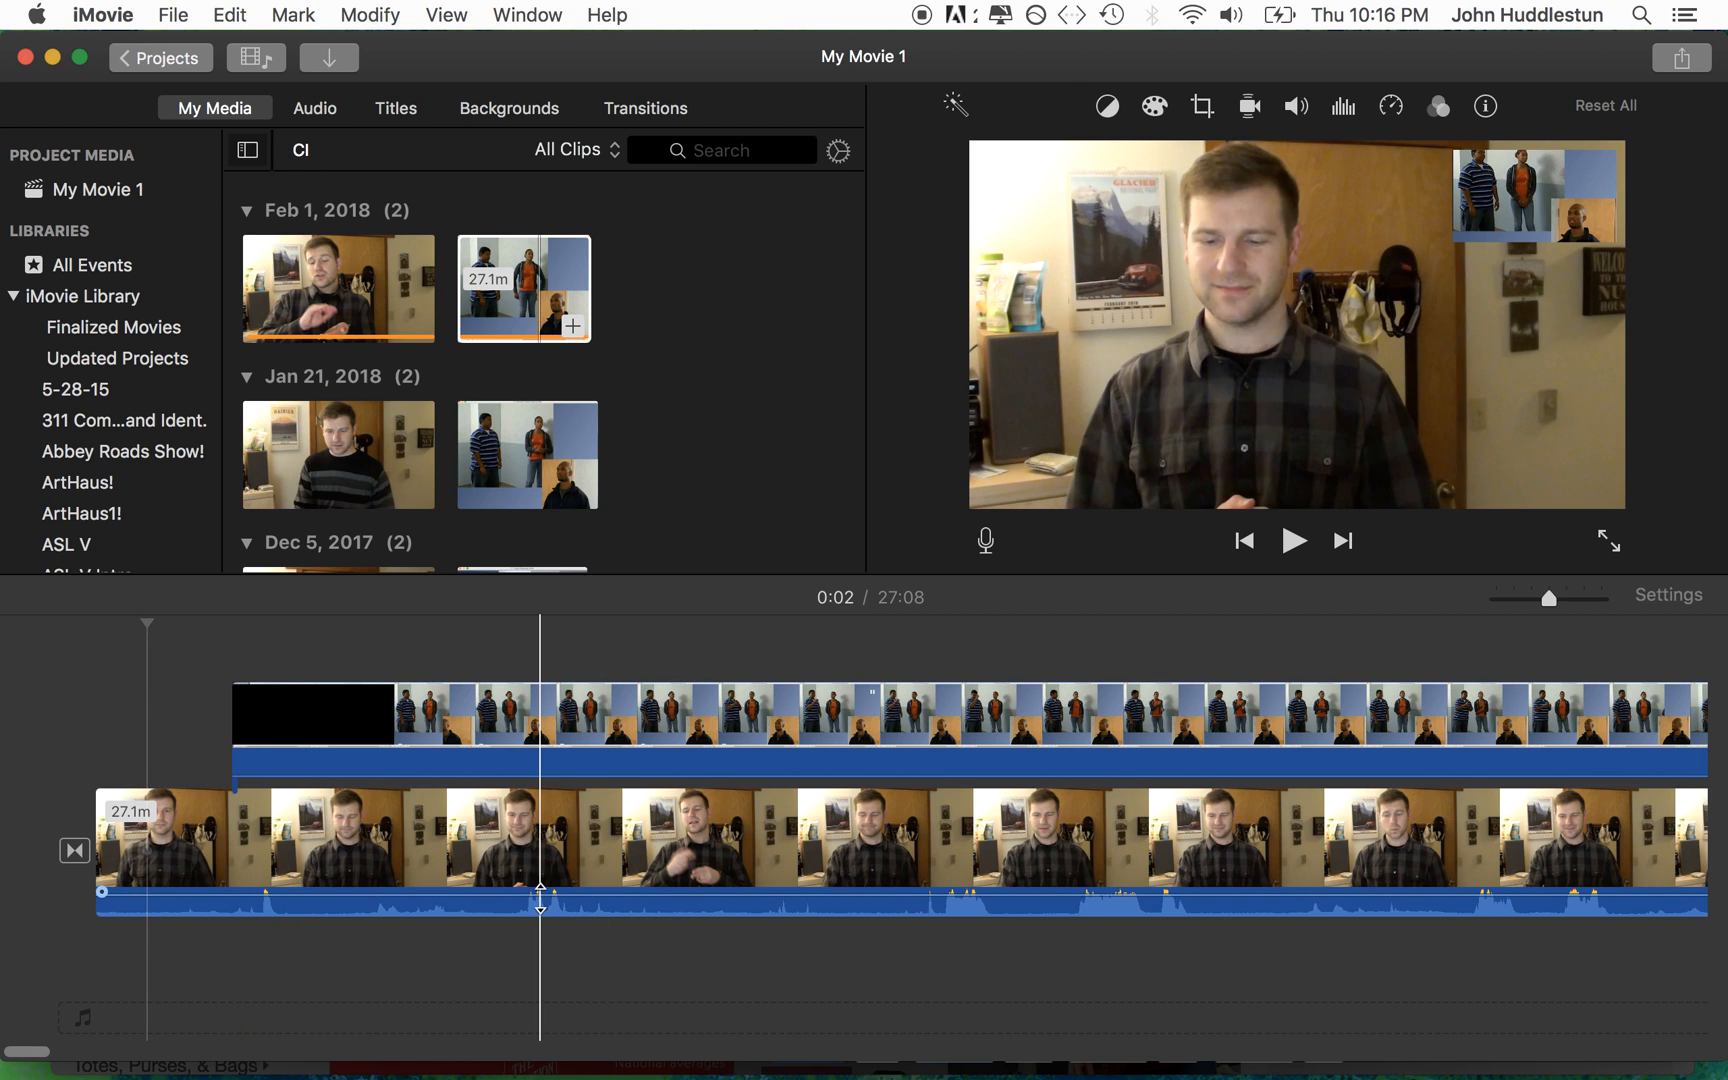
# Step: Switch to Photo Booth and take a single photo with the webcam
pyautogui.hotkey('ctrl', 'Up')
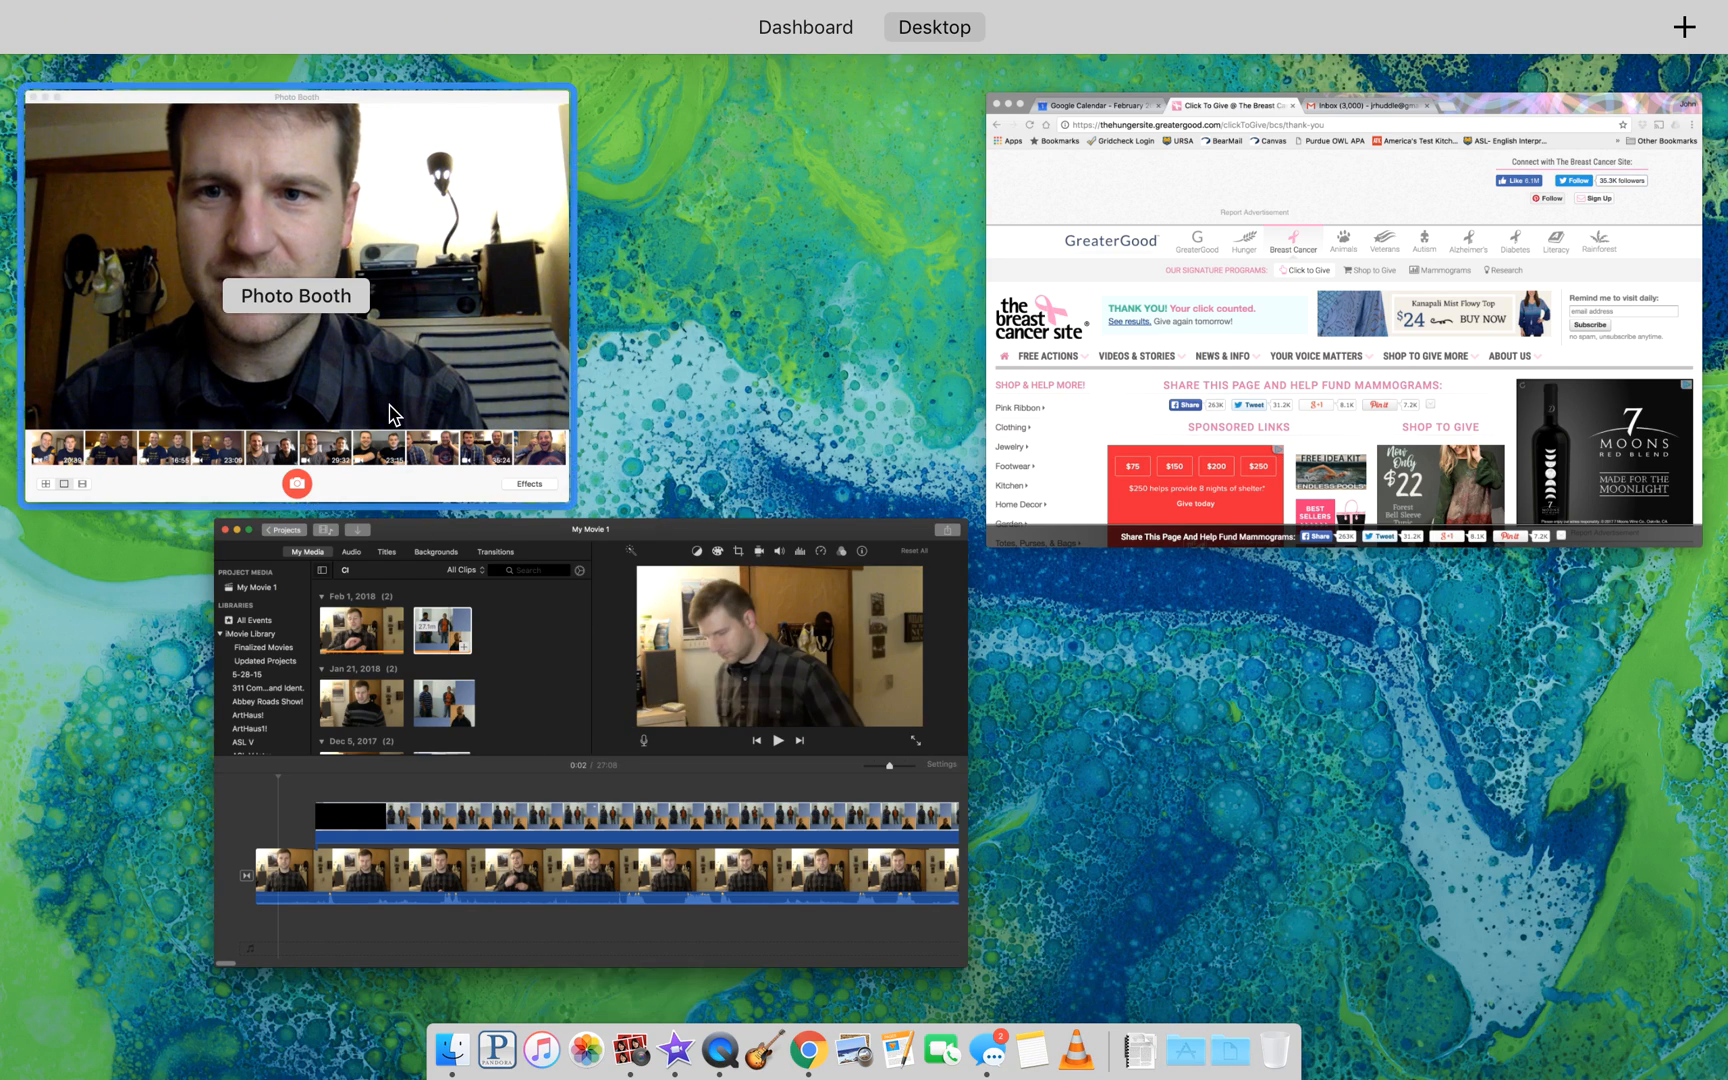
pyautogui.click(370, 352)
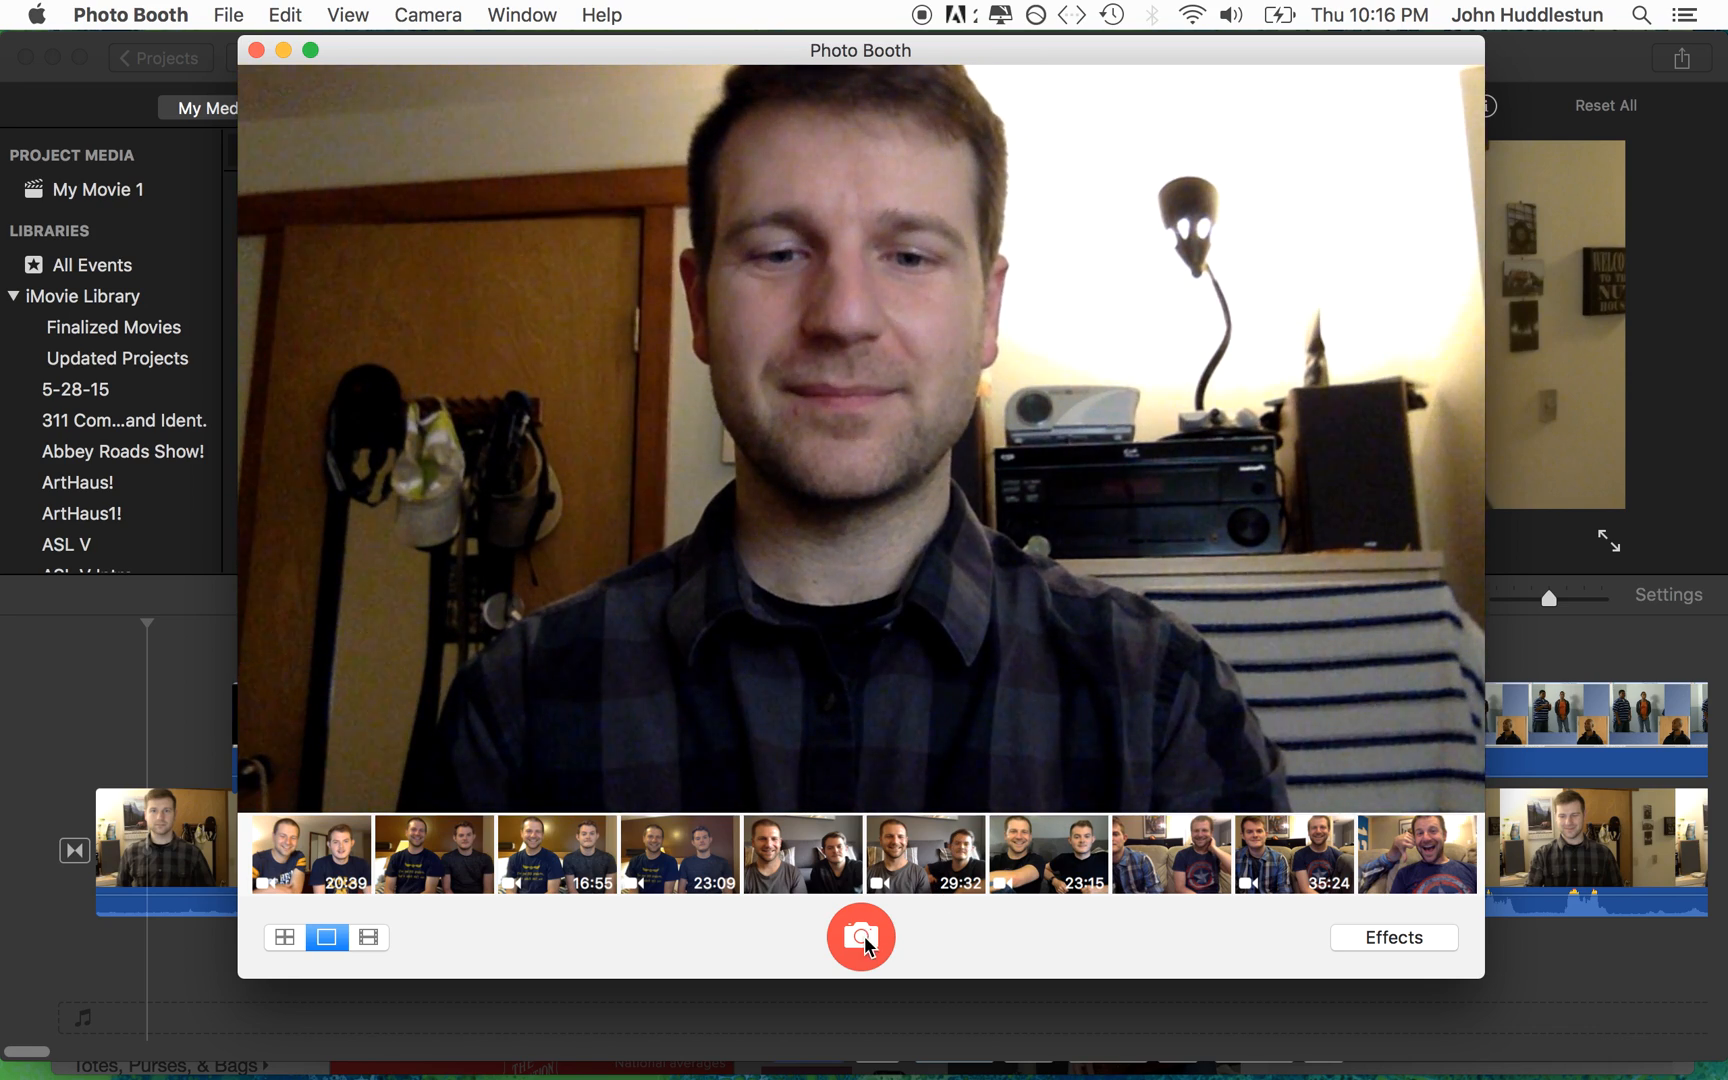
pyautogui.click(862, 936)
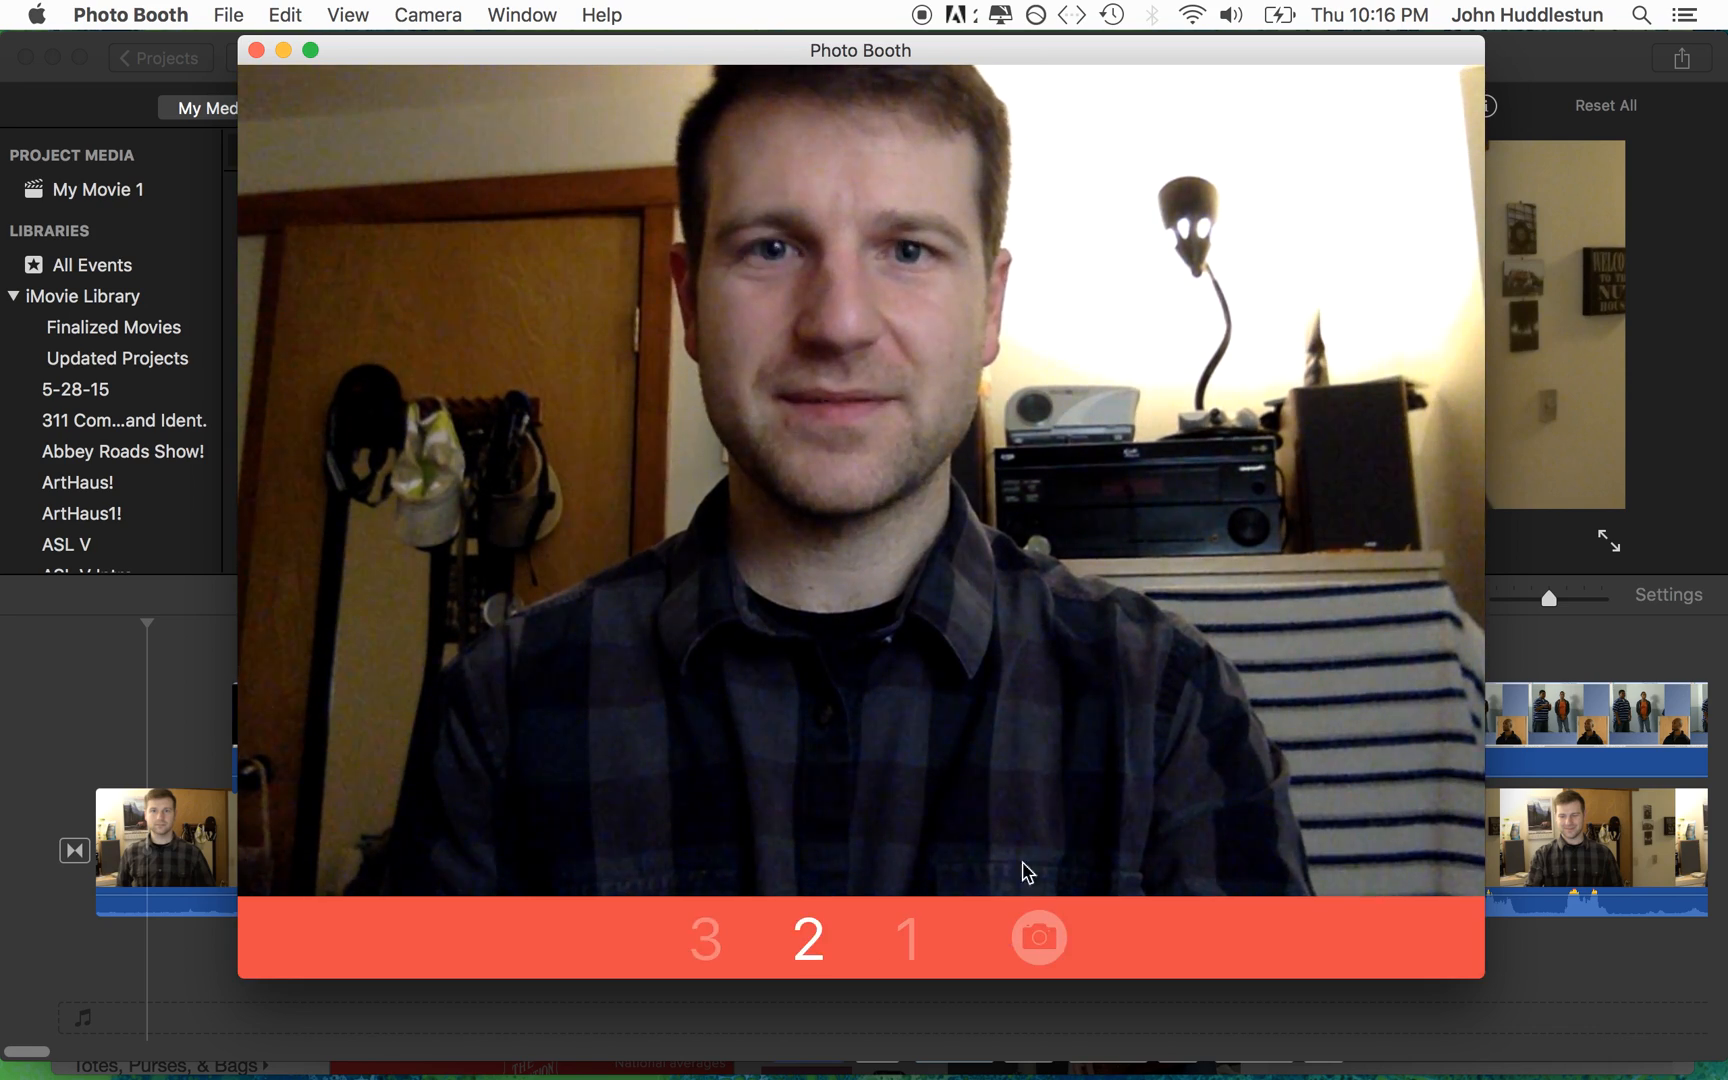